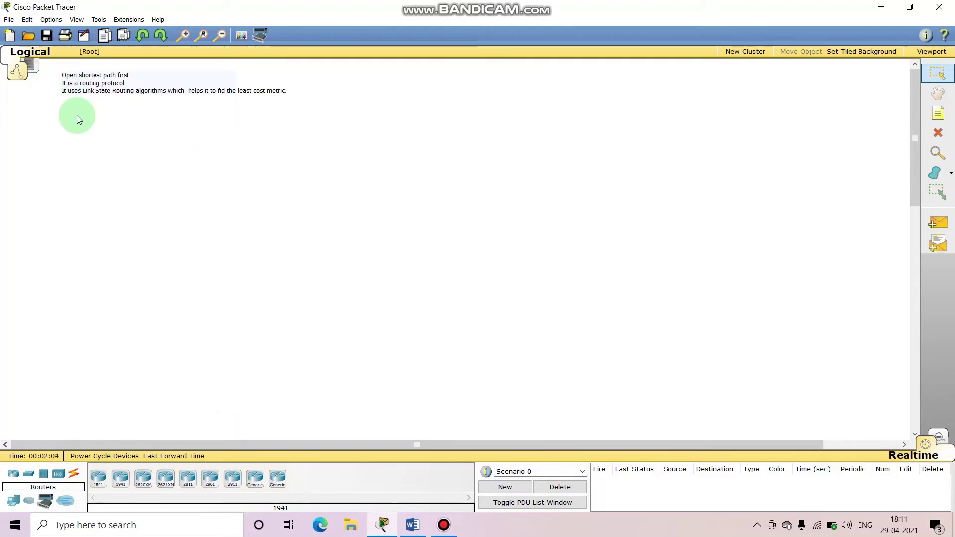
left_click(64, 82)
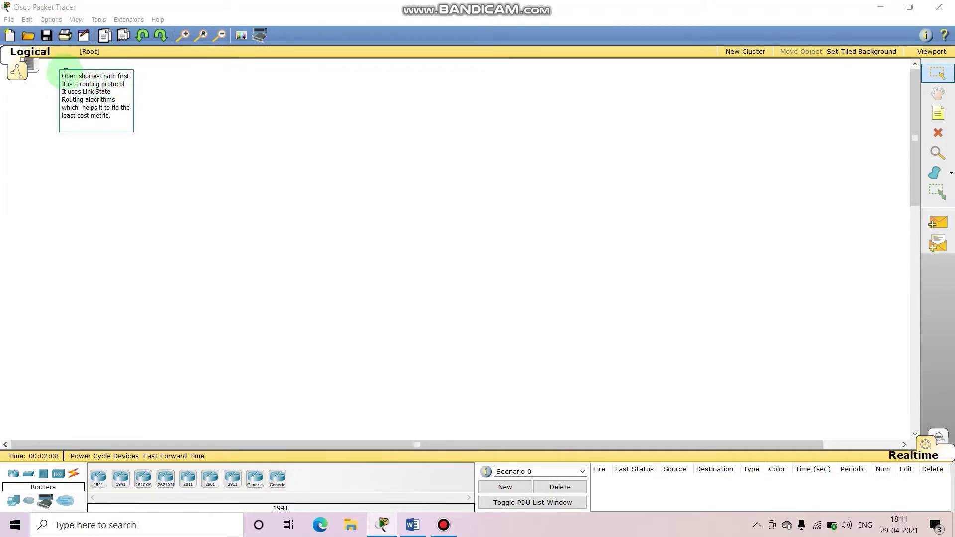
left_click_drag(61, 76, 130, 76)
left_click(154, 86)
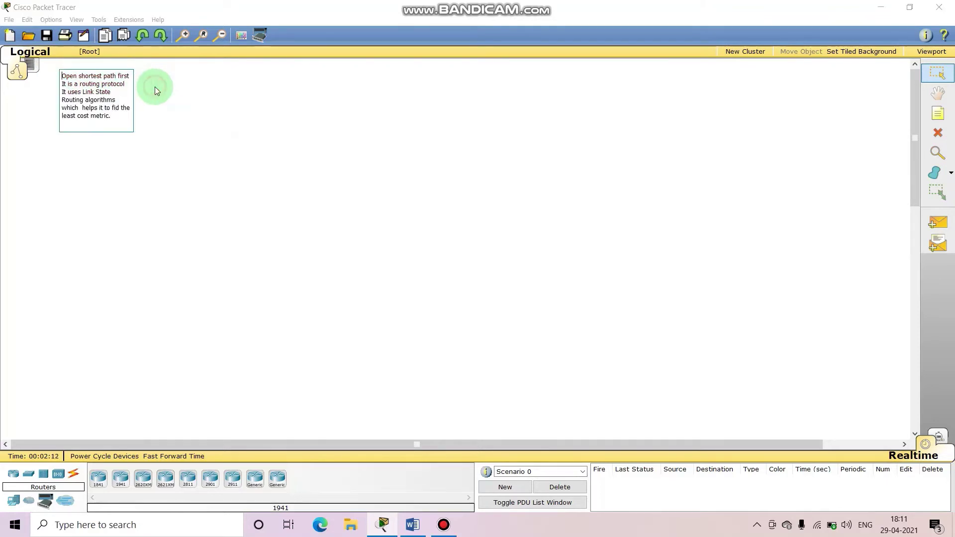
left_click(160, 210)
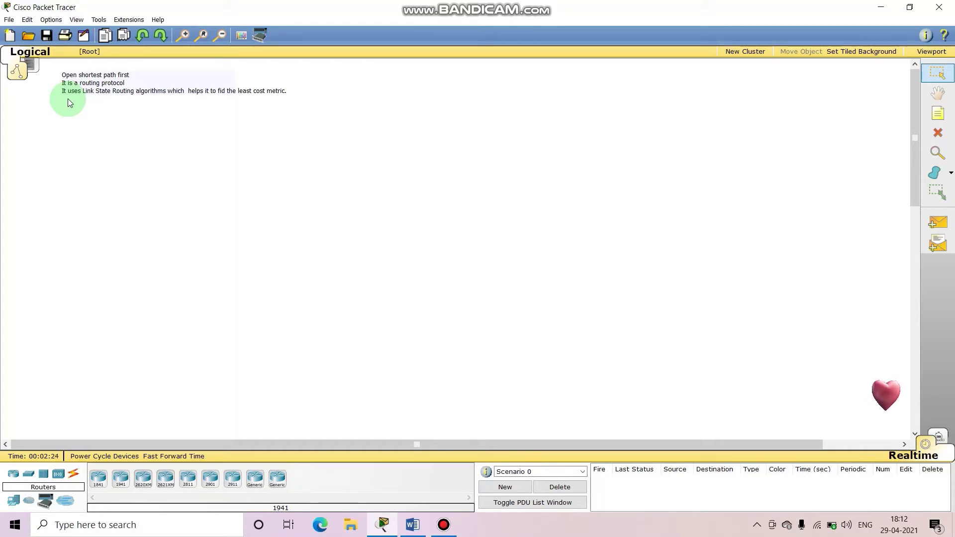
Step: Correct the misspelled word "fid" to "find" in the workspace note about Open shortest path first
double_click(219, 91)
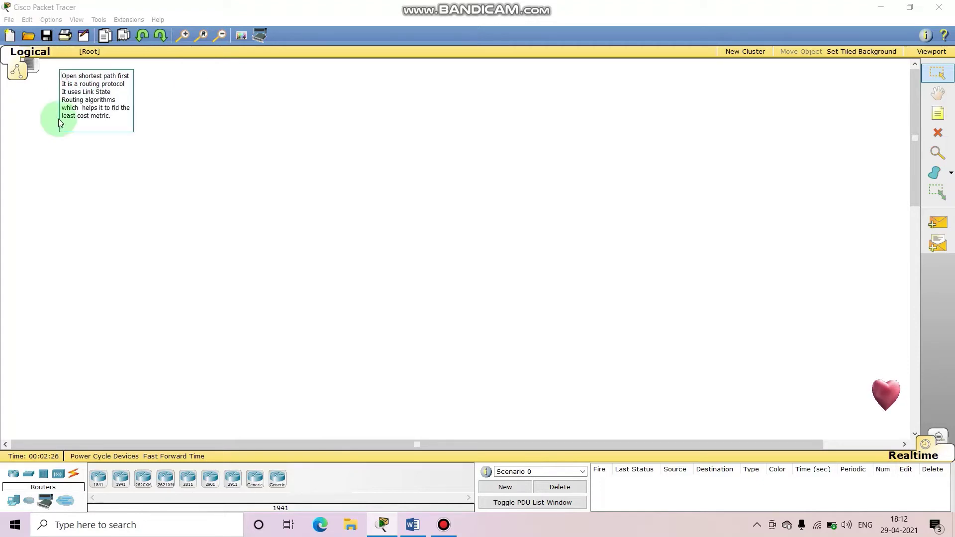
left_click(119, 108)
type("n")
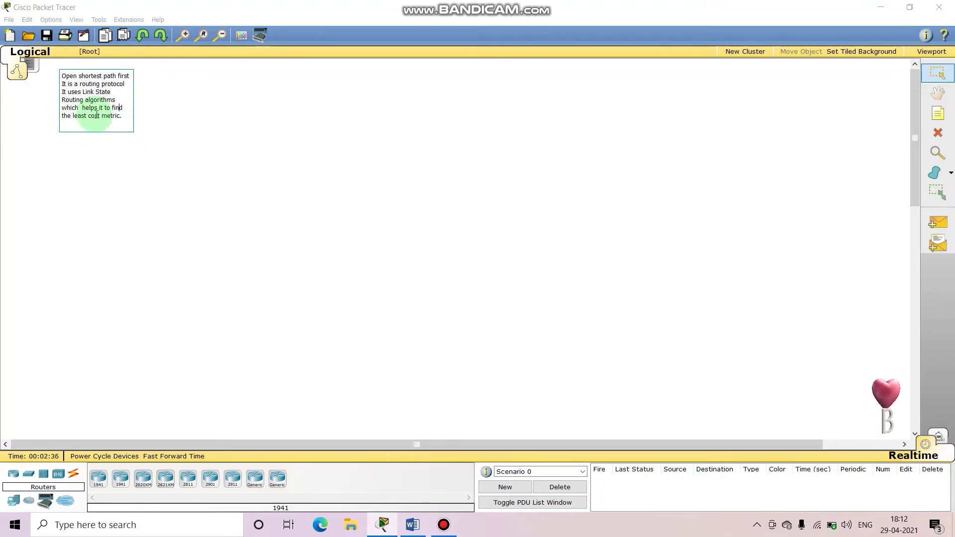
Step: Replace "metric" in the note with "path to be chossen so that it can route the packet that is data from sender to reciever"
double_click(115, 116)
type("p")
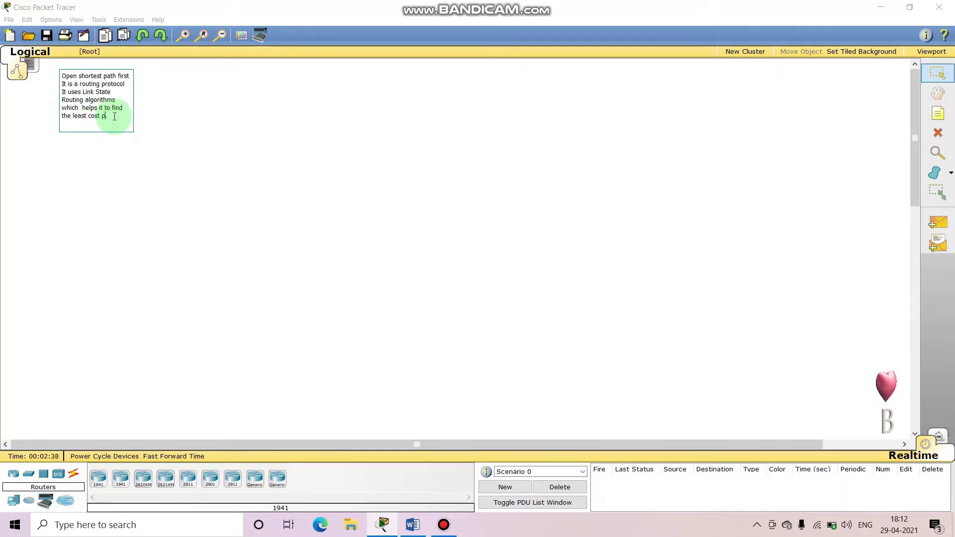
type("ath to ")
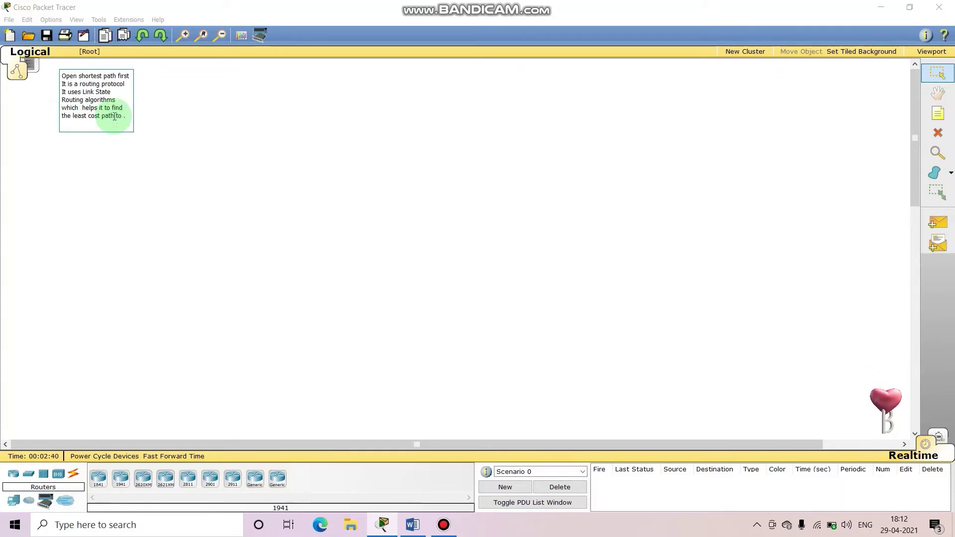
type("be chossen")
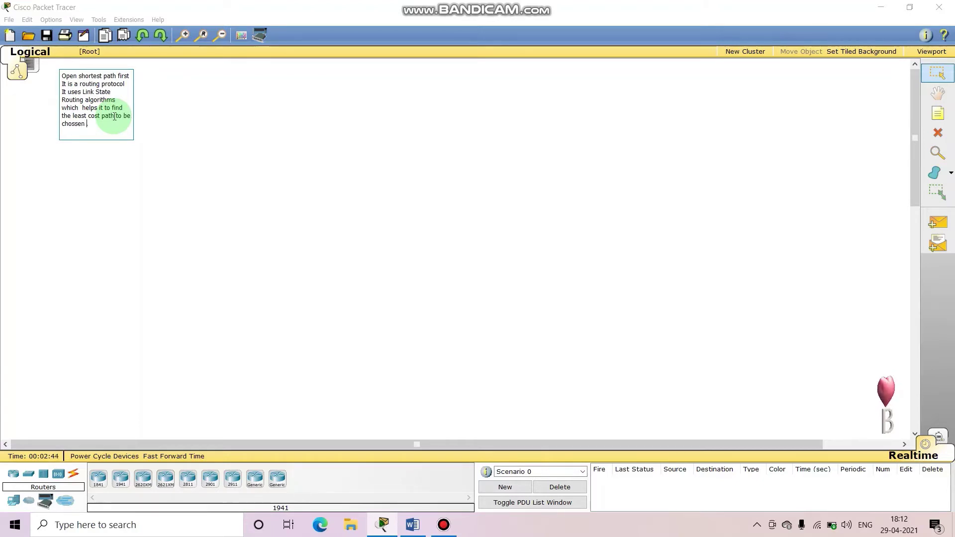
type(" so t")
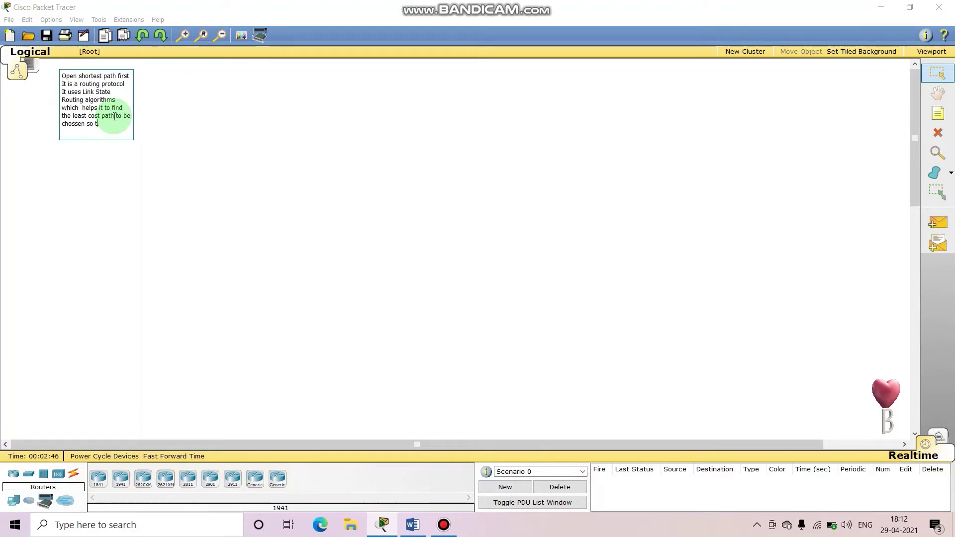
type("hat it c")
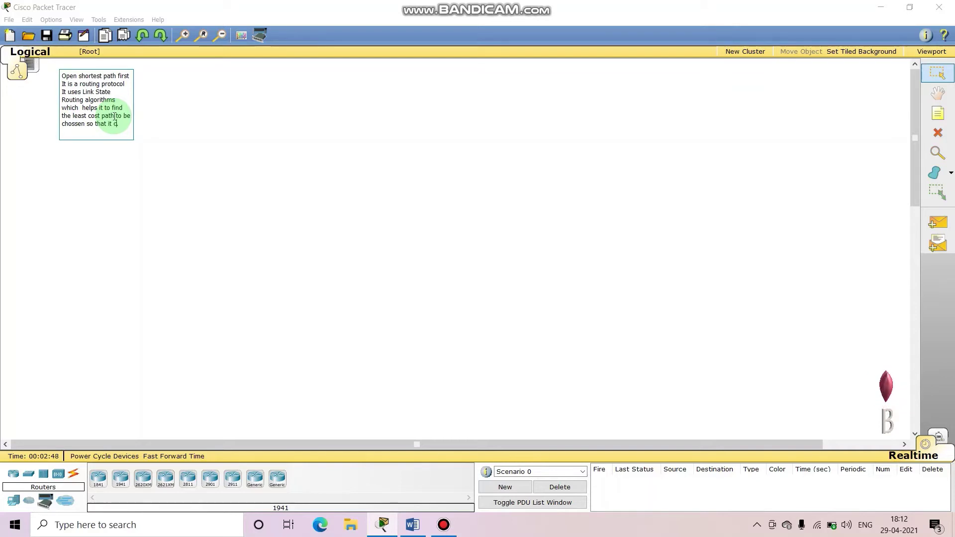
type("an route .")
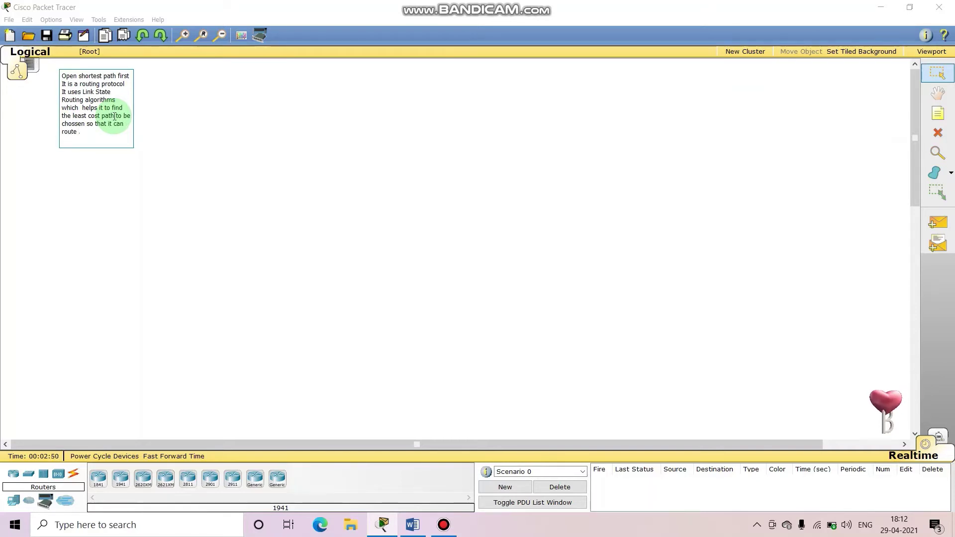
type(" the packet that ")
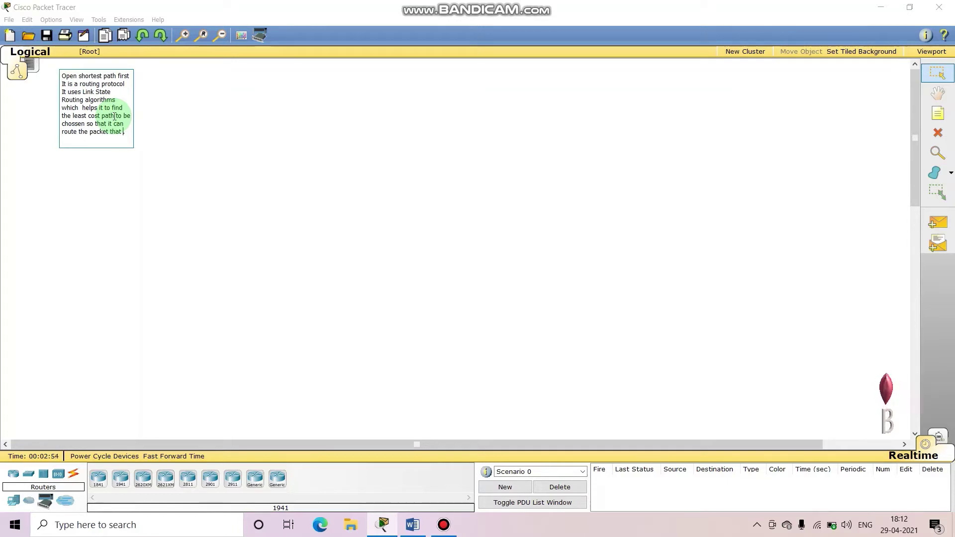
type("is dat")
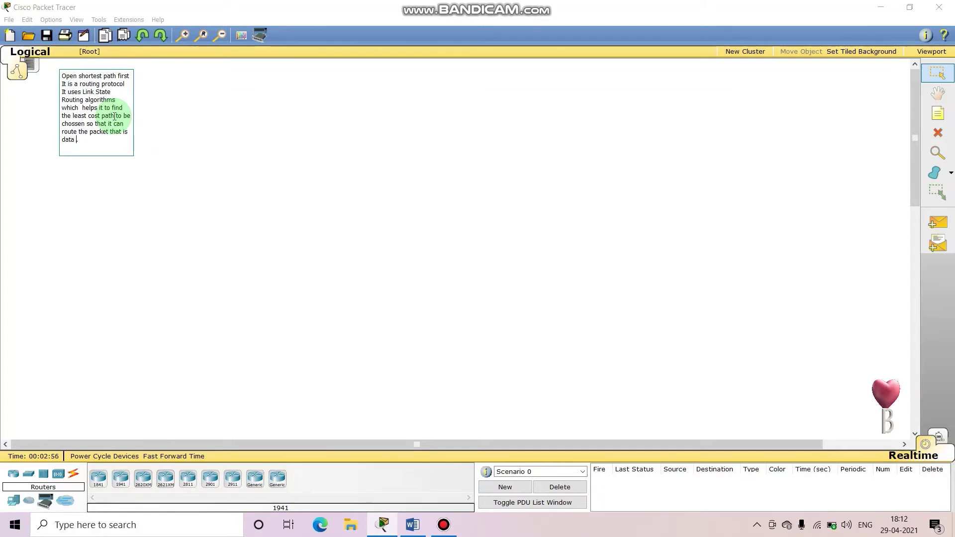
type("a from se")
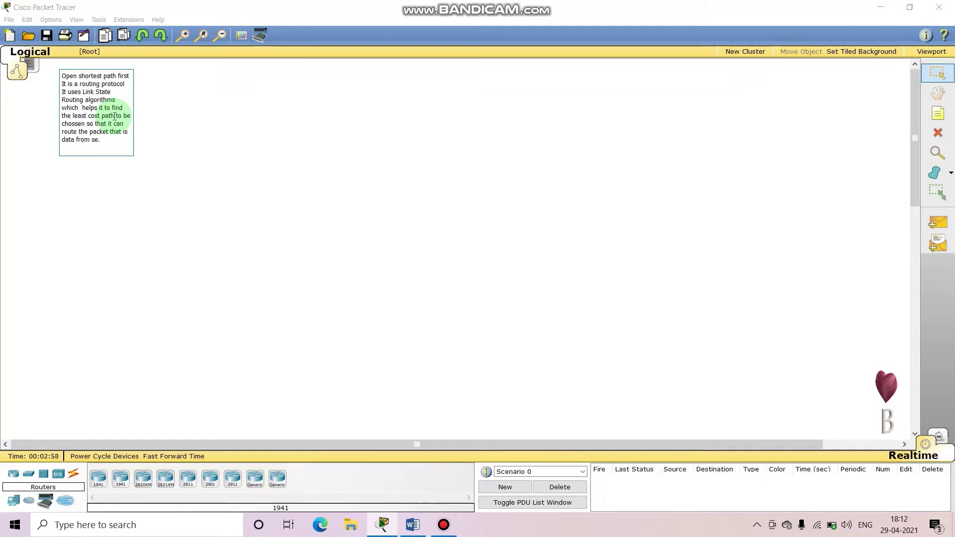
type("nder to ")
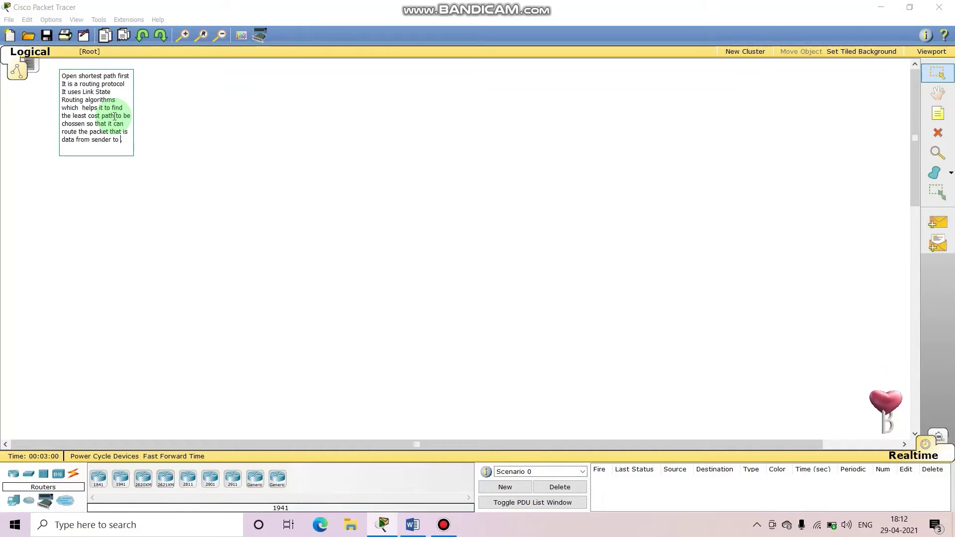
type("reciever.")
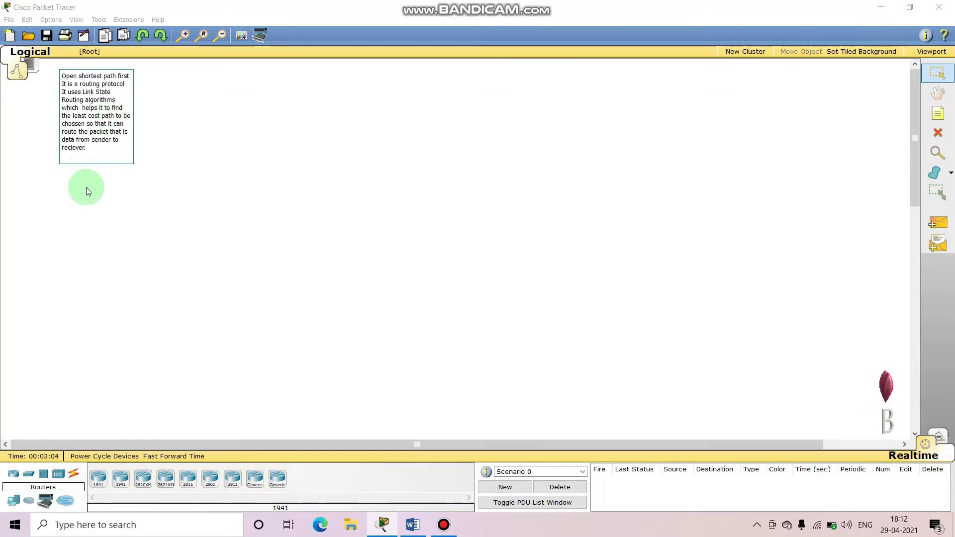
left_click(86, 187)
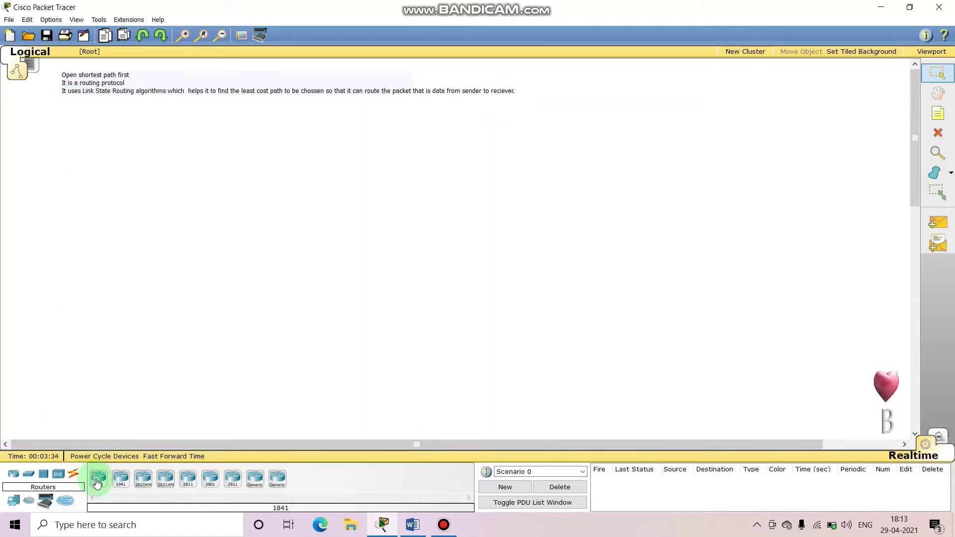
Step: Place two 1841 routers side by side below the note and spread them apart, leaving a wide gap between them
left_click_drag(98, 482, 380, 187)
left_click_drag(96, 479, 181, 409)
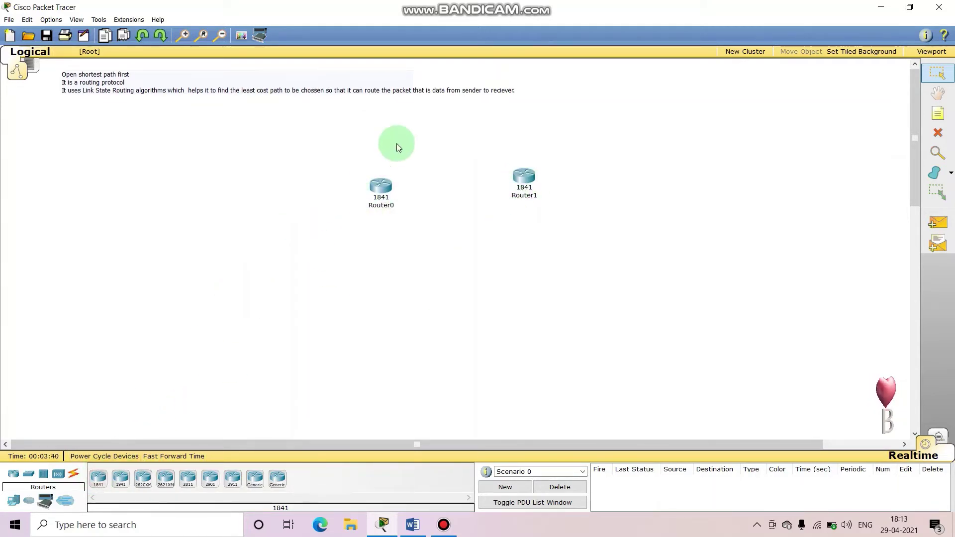
left_click(384, 185)
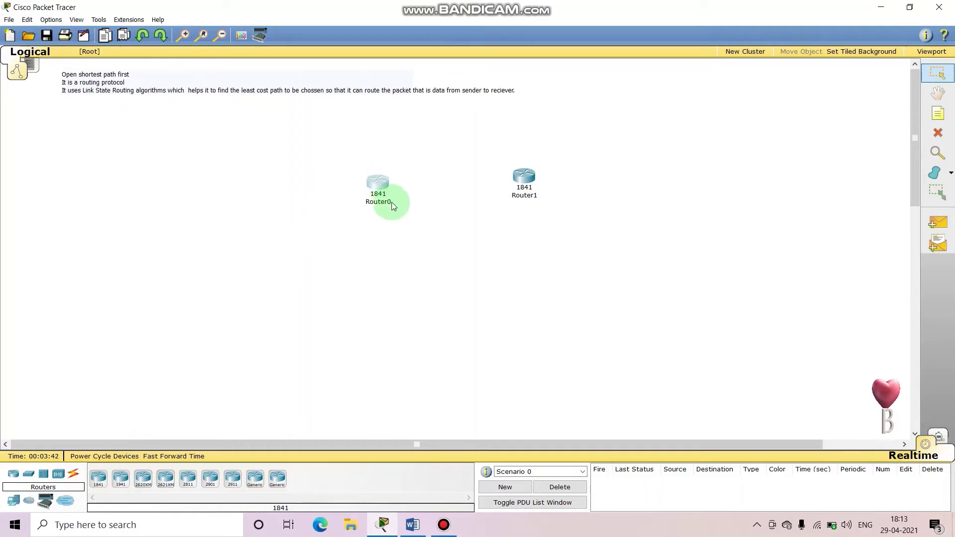
left_click(14, 500)
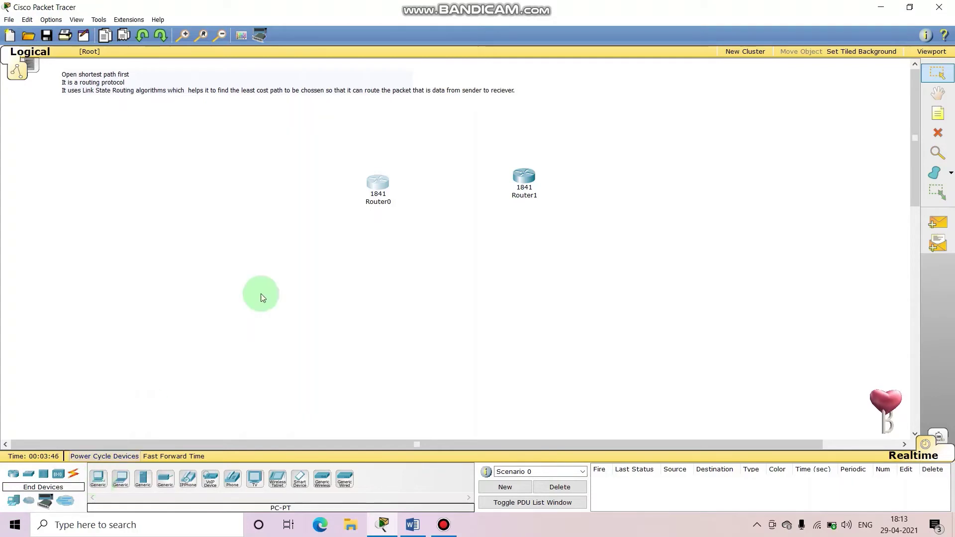
left_click_drag(378, 185, 343, 198)
left_click_drag(523, 174, 608, 199)
left_click(82, 439)
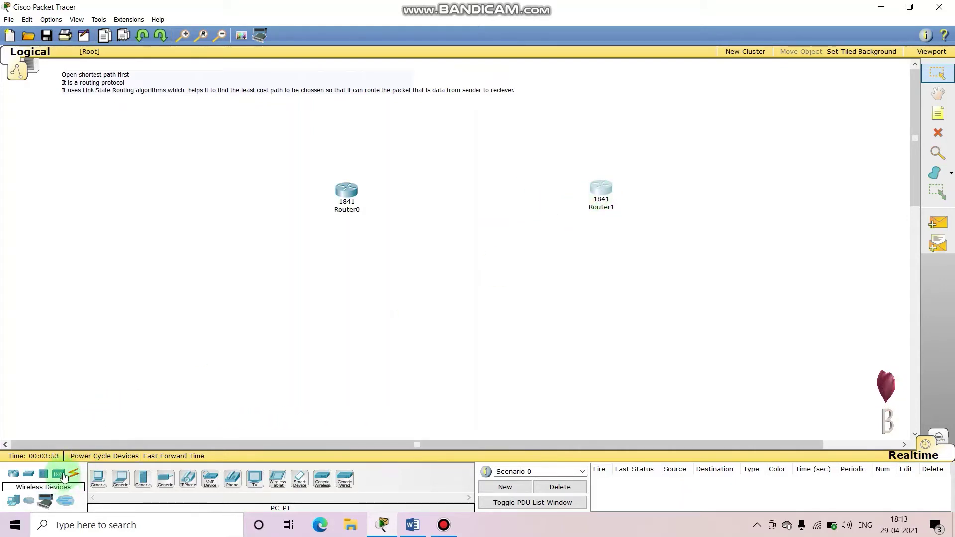
Step: Add a third 1841 router midway between Router0 and Router1
left_click(13, 474)
left_click_drag(106, 479, 368, 274)
left_click_drag(468, 195, 474, 190)
left_click(116, 386)
Step: Place two generic PCs, one below each outer router, and align Router1 and PC0 with their neighbouring devices
left_click(19, 500)
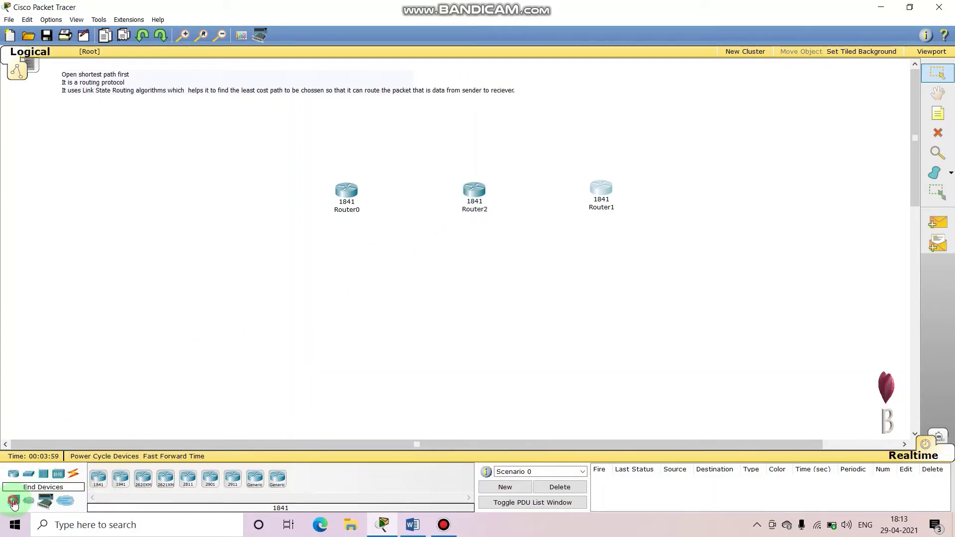
left_click_drag(98, 480, 682, 358)
left_click(602, 191)
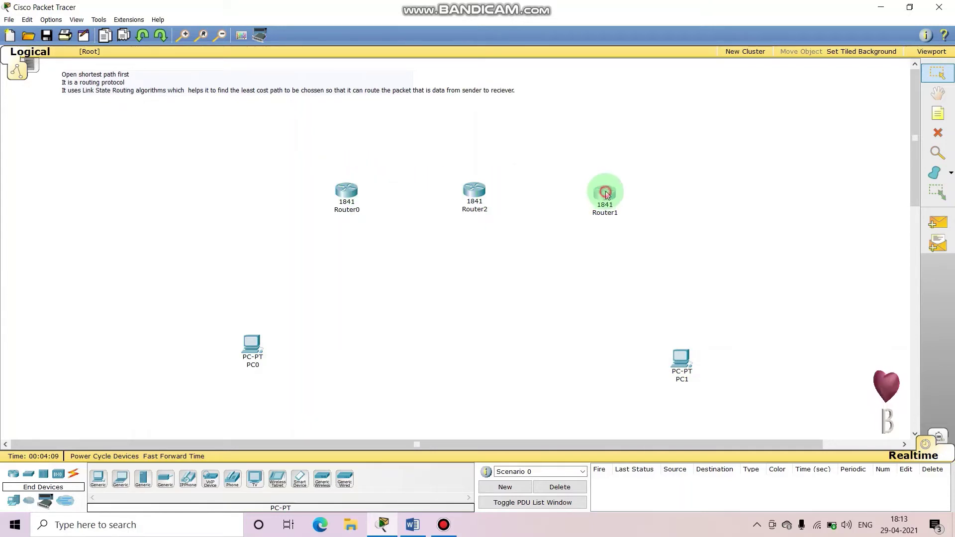
left_click_drag(605, 193, 603, 190)
left_click(521, 283)
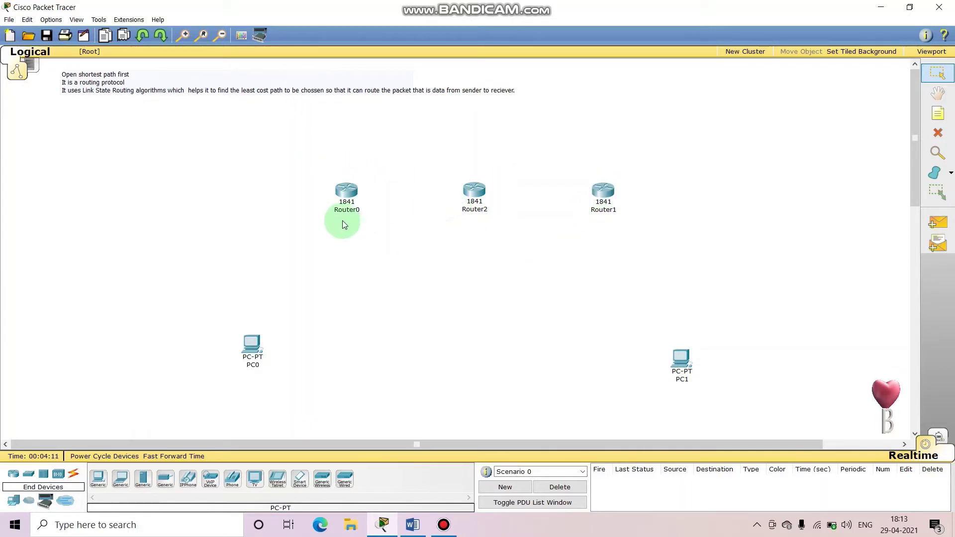
left_click_drag(248, 344, 259, 371)
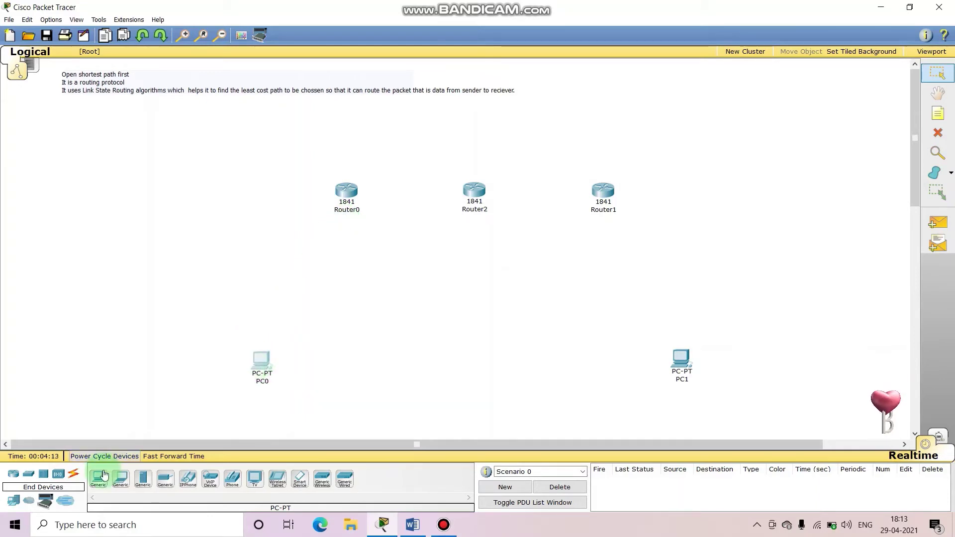
Step: Connect PC0 to Router0's FastEthernet0/0 port with a copper cross-over cable
left_click(73, 475)
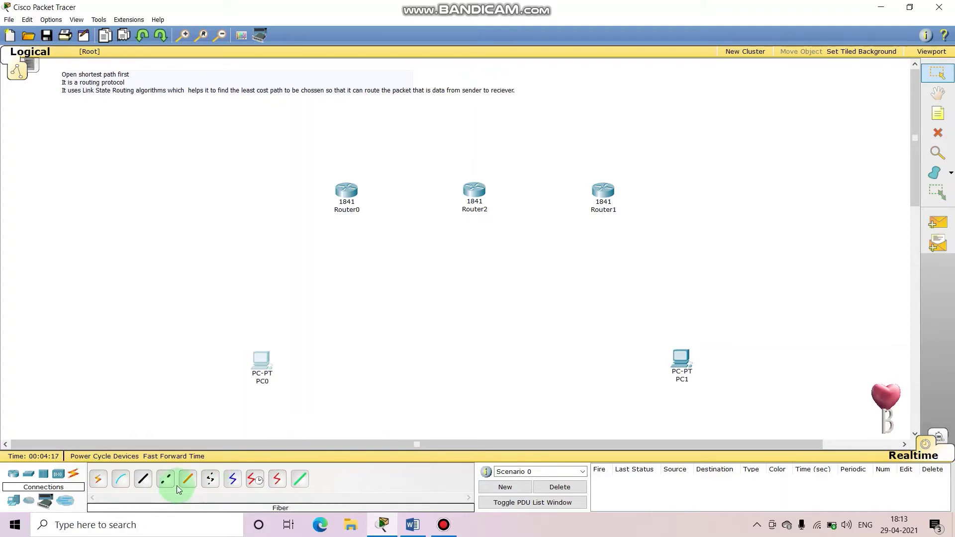
left_click(157, 488)
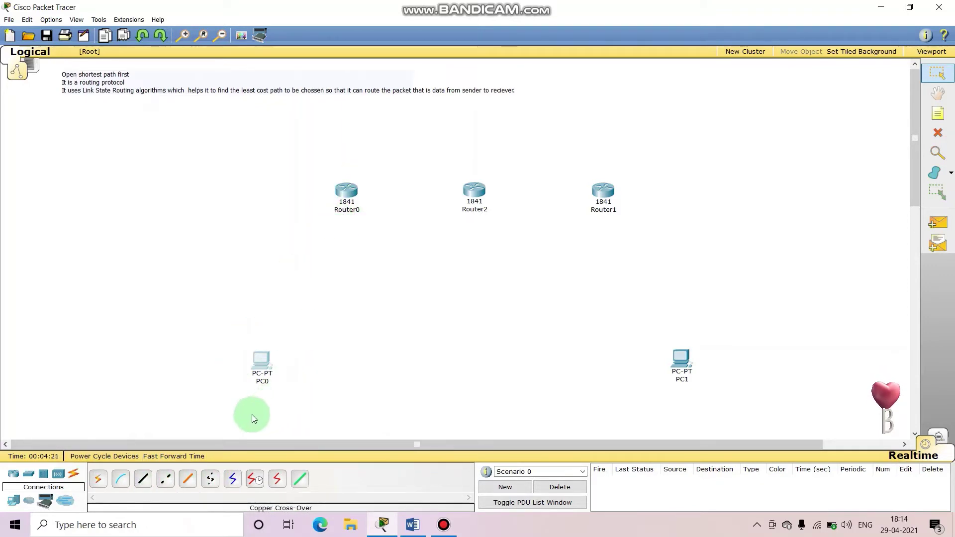
left_click(165, 478)
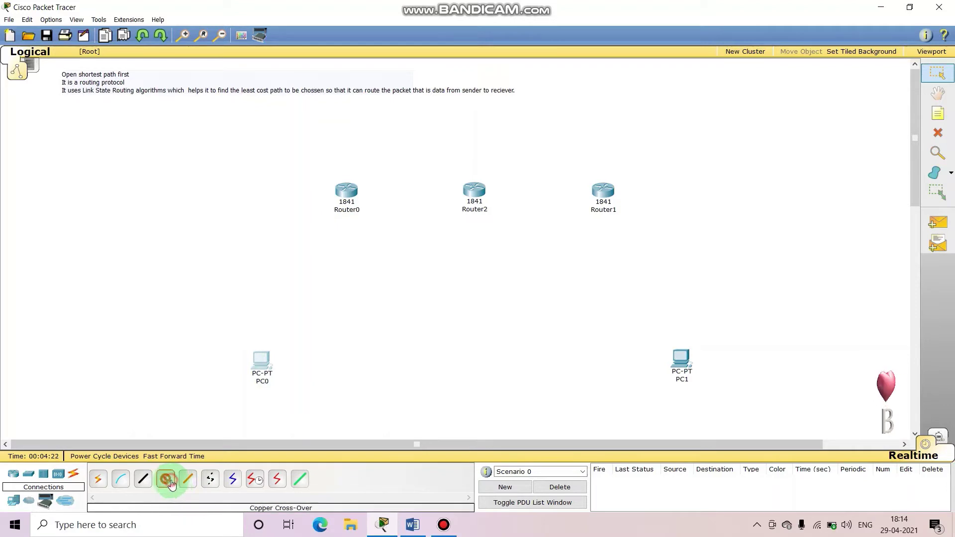
left_click(277, 370)
left_click(292, 371)
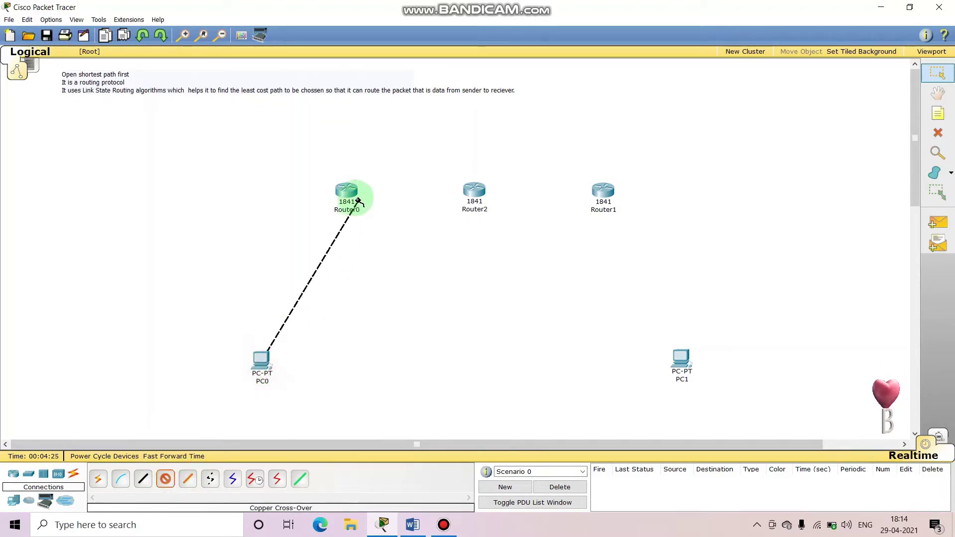
left_click(347, 192)
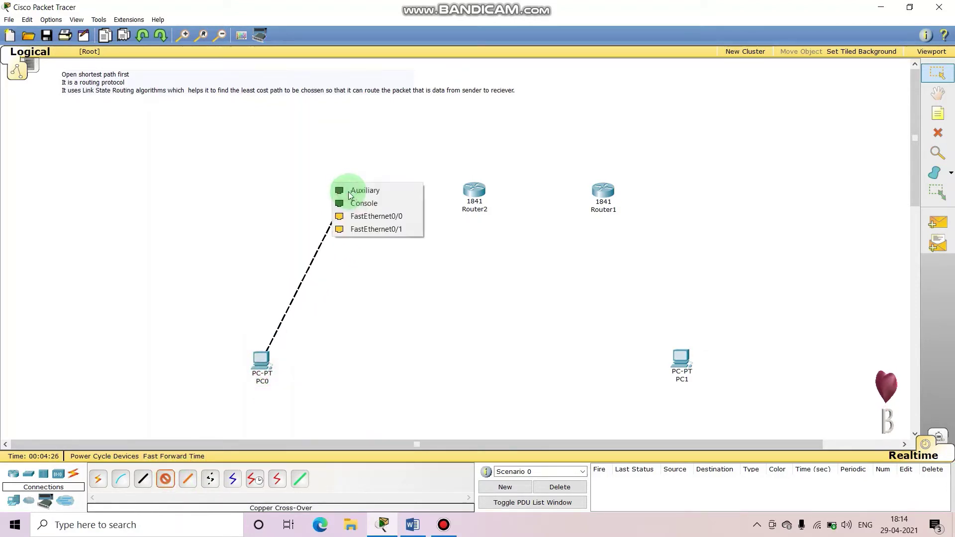
left_click(362, 217)
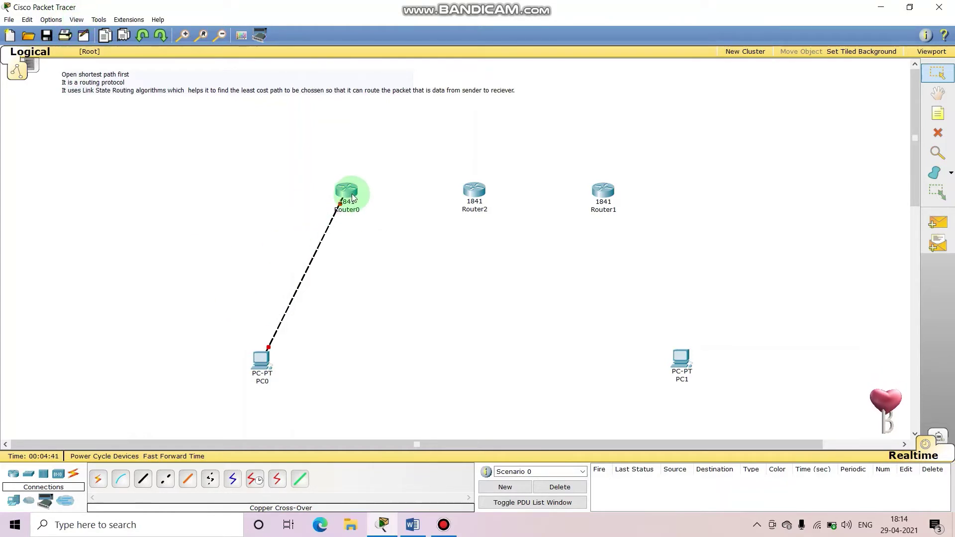
Step: Enable the interface preference Always Show Port Labels so the port names stay displayed beside the cable ends
mouse_move(351, 198)
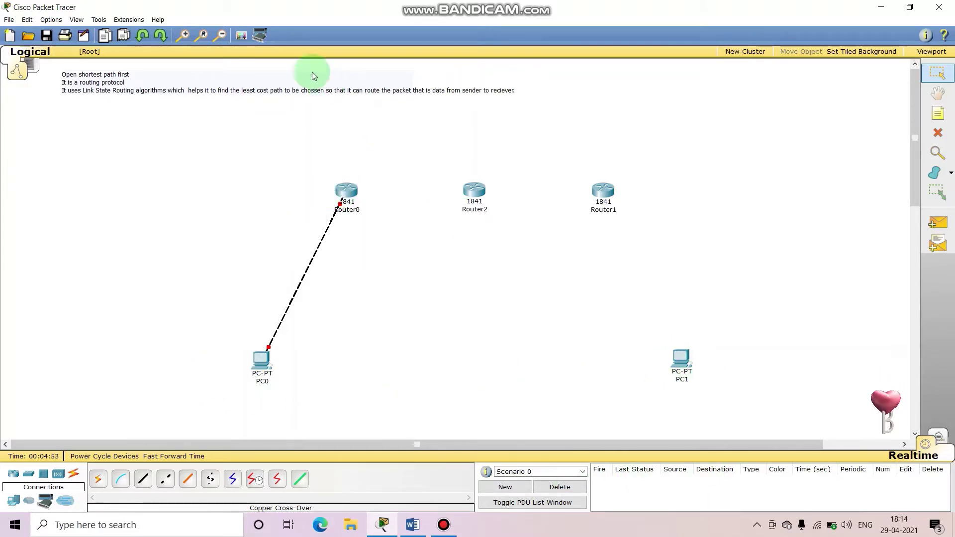
left_click(76, 21)
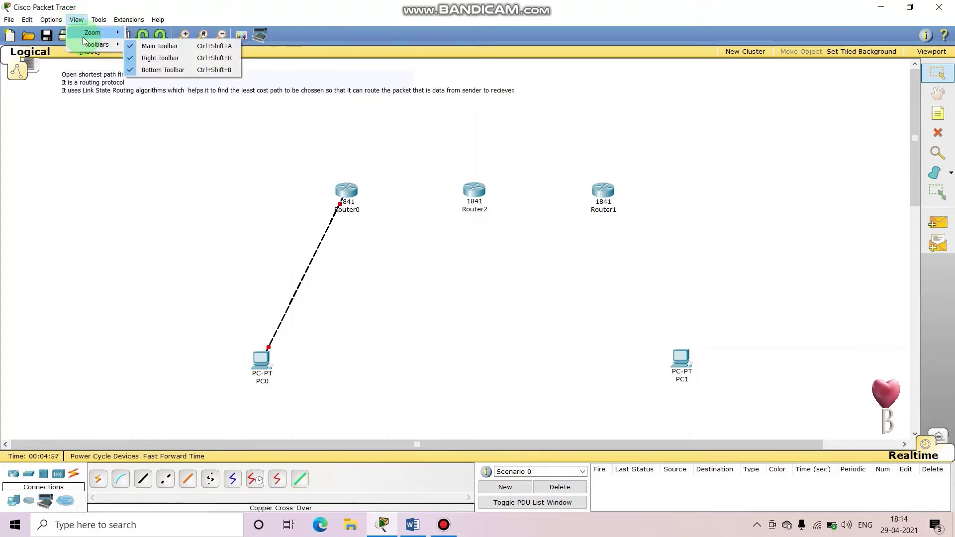
left_click(51, 20)
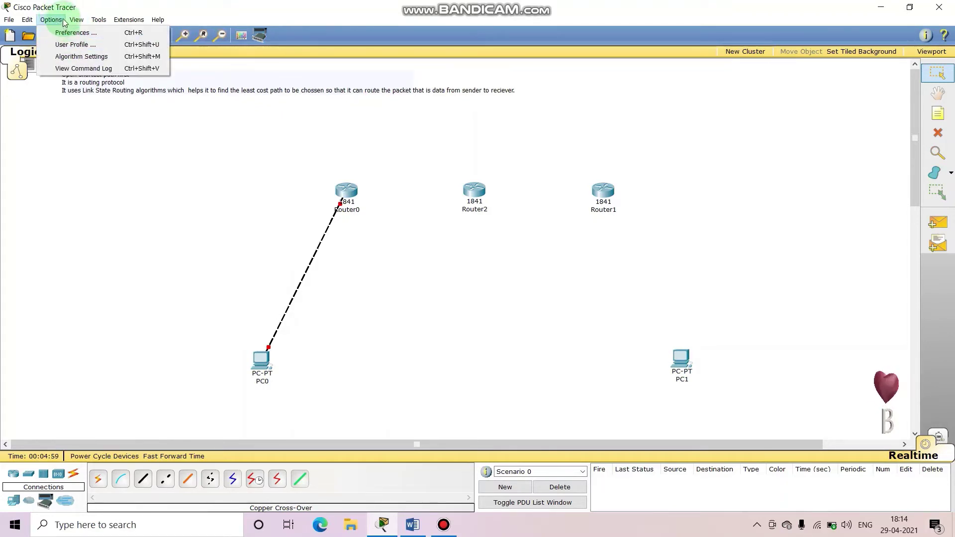
left_click(51, 20)
left_click(51, 20)
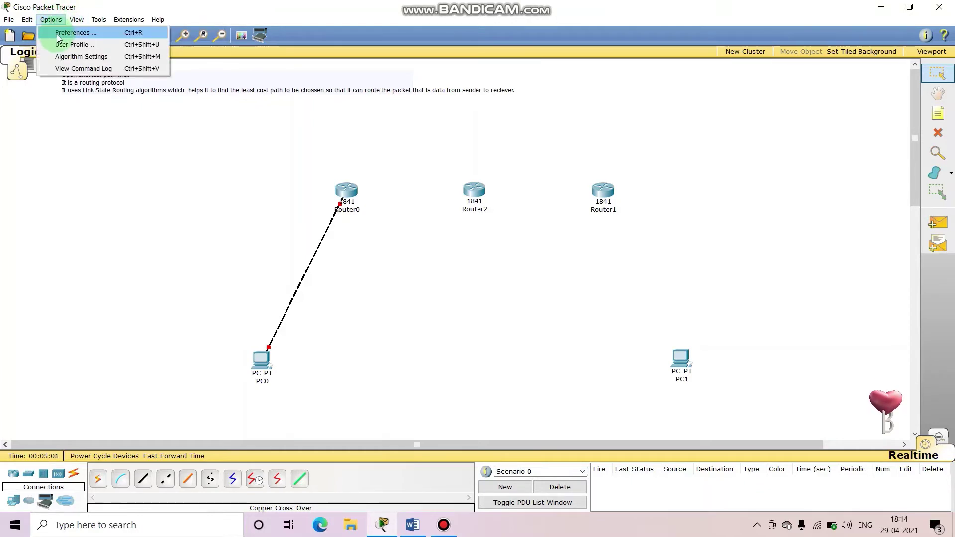
left_click(69, 33)
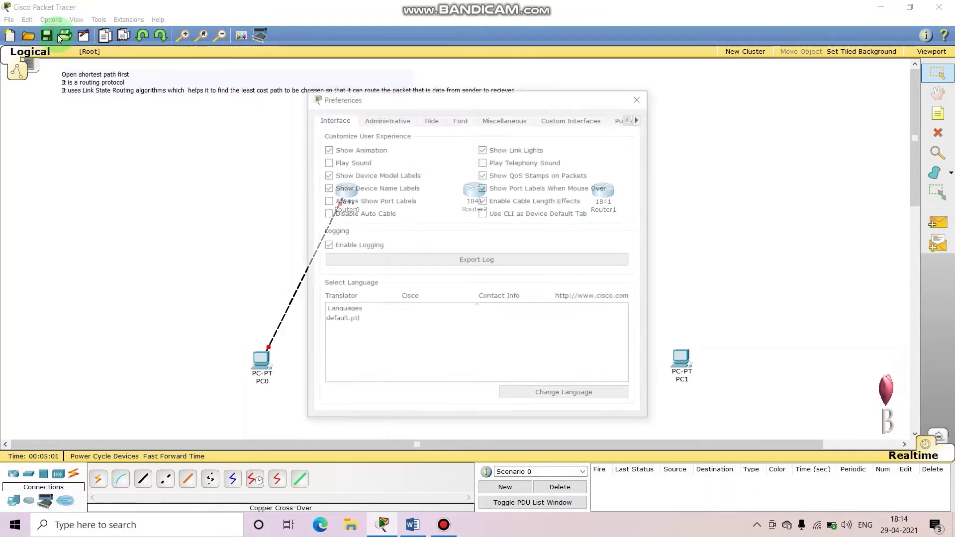
left_click(327, 200)
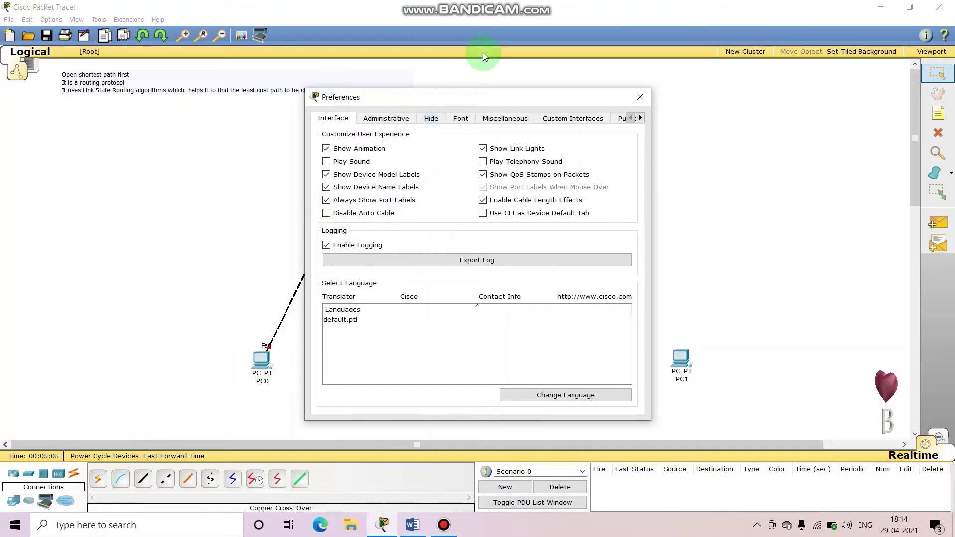
left_click_drag(503, 92, 670, 69)
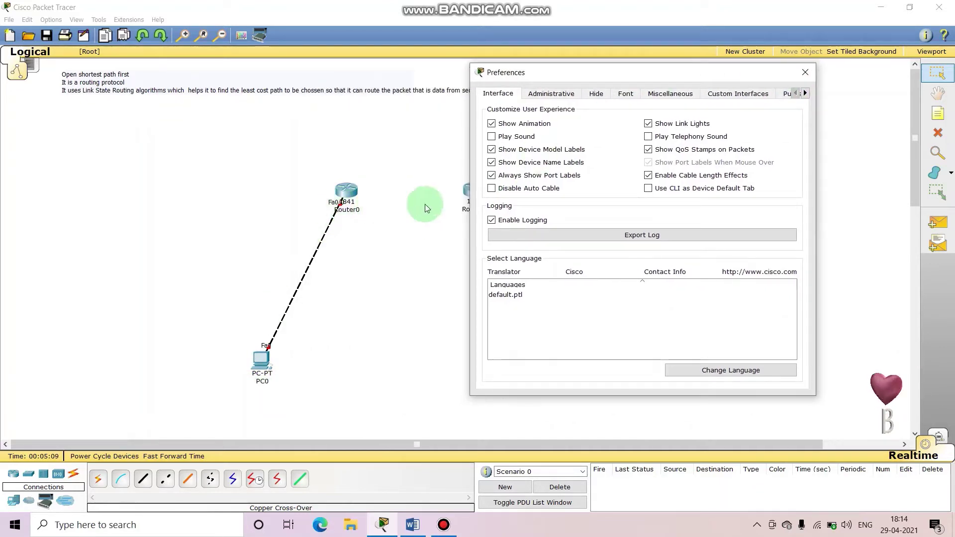
left_click(492, 176)
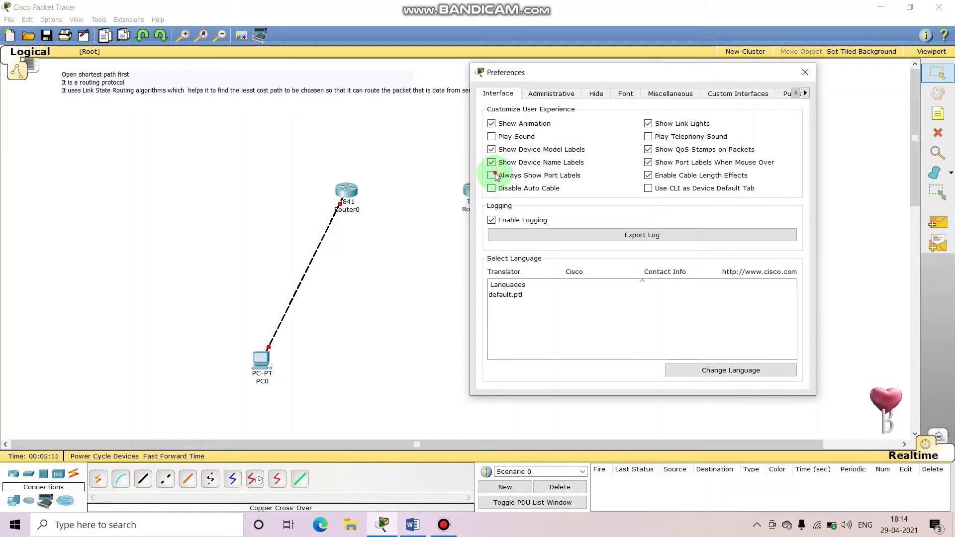
left_click(493, 175)
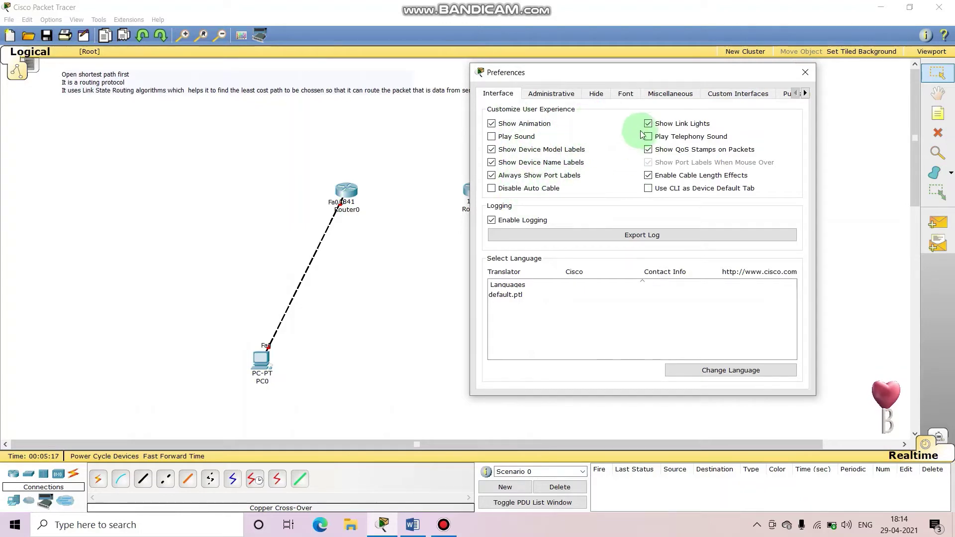
left_click(803, 75)
Step: Connect Router1's FastEthernet0/0 to PC1's FastEthernet0 with a copper cross-over cable, and shift PC0 slightly inward
left_click(165, 486)
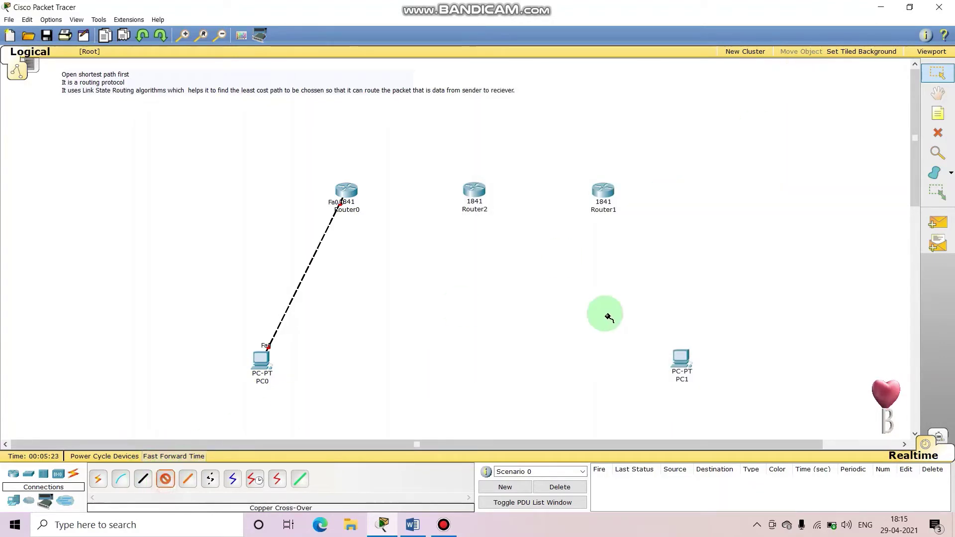
left_click(613, 199)
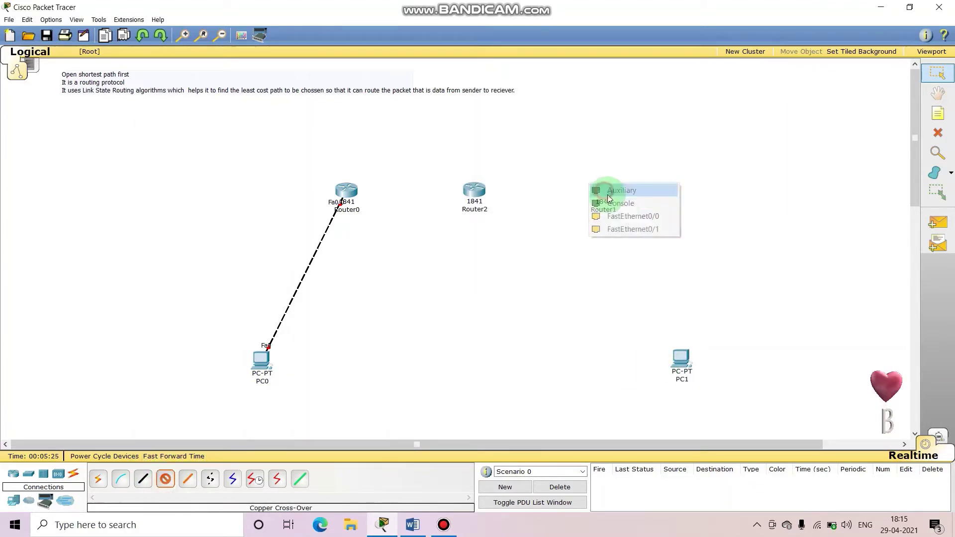
left_click(629, 216)
left_click(684, 360)
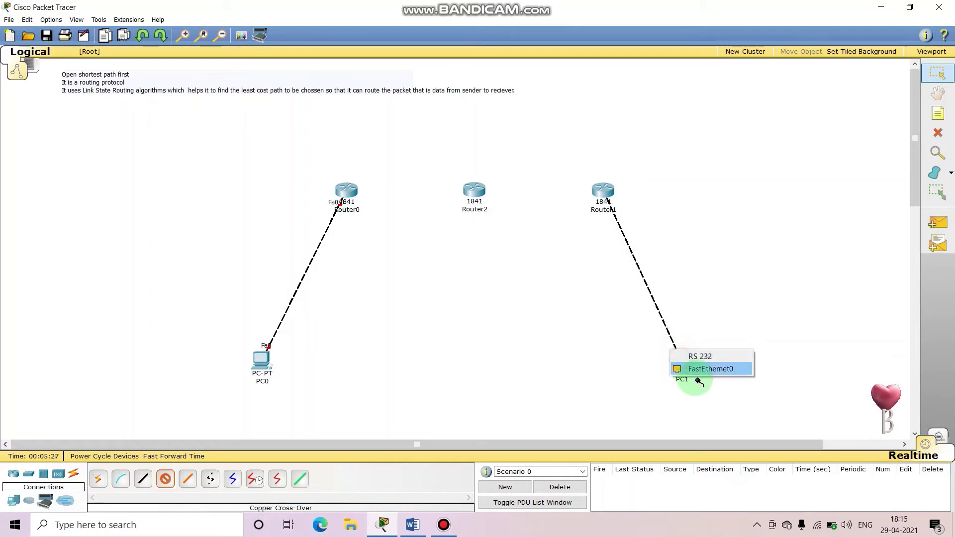
left_click(701, 370)
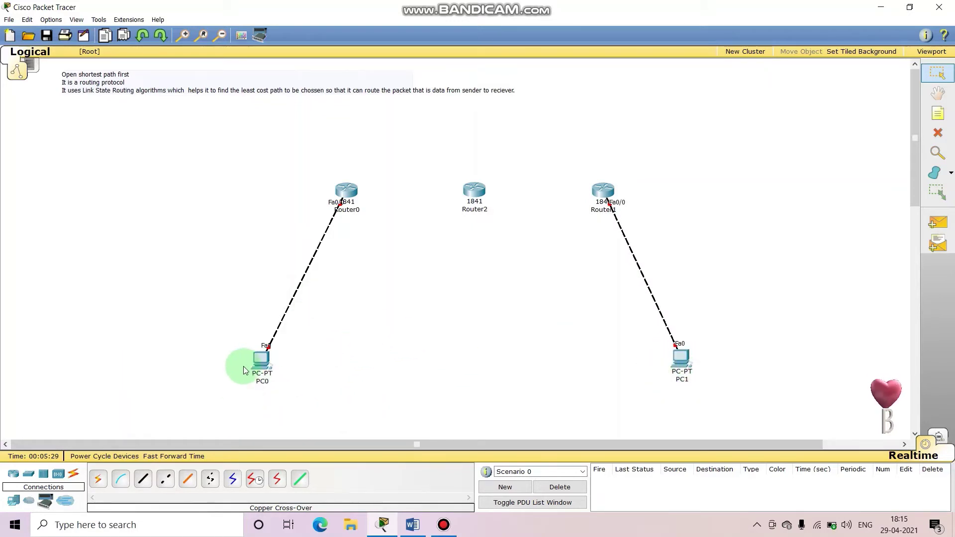
left_click_drag(259, 365, 274, 367)
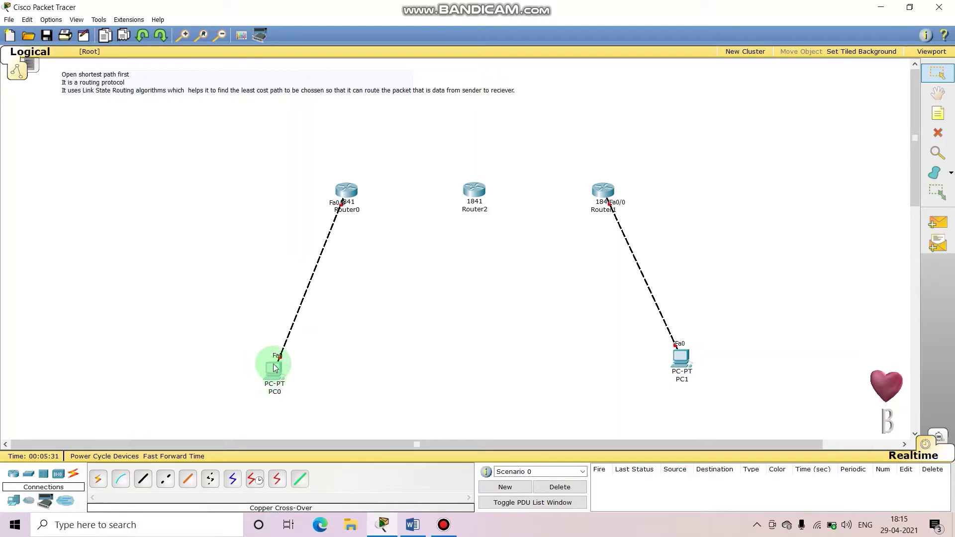
Step: Open Router0's physical device view, enlarge it and power the router off
left_click(347, 192)
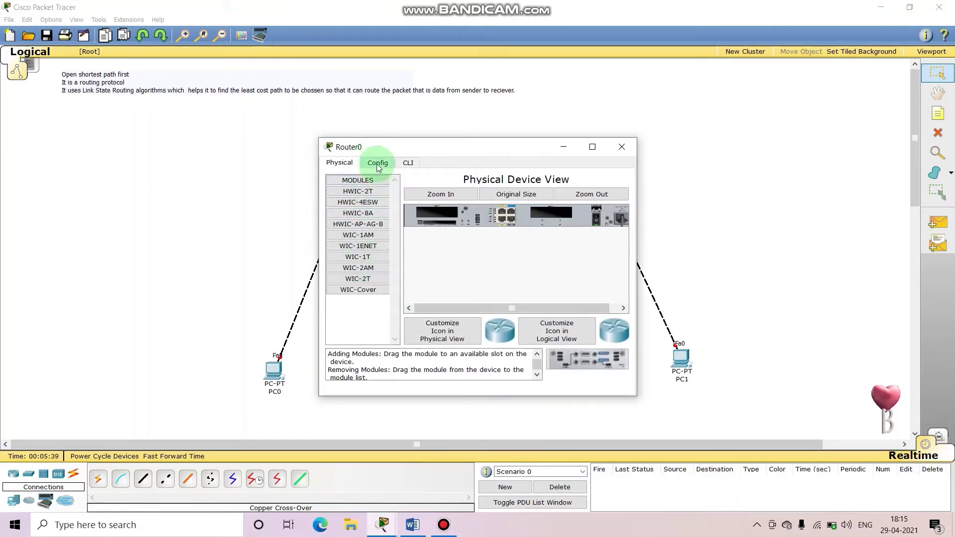
left_click(440, 195)
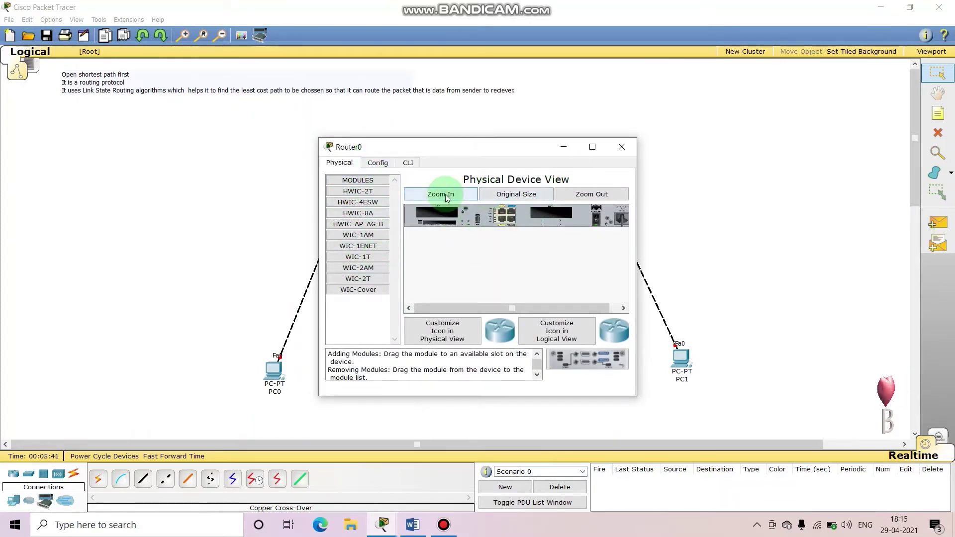
left_click_drag(473, 311, 440, 315)
left_click(544, 234)
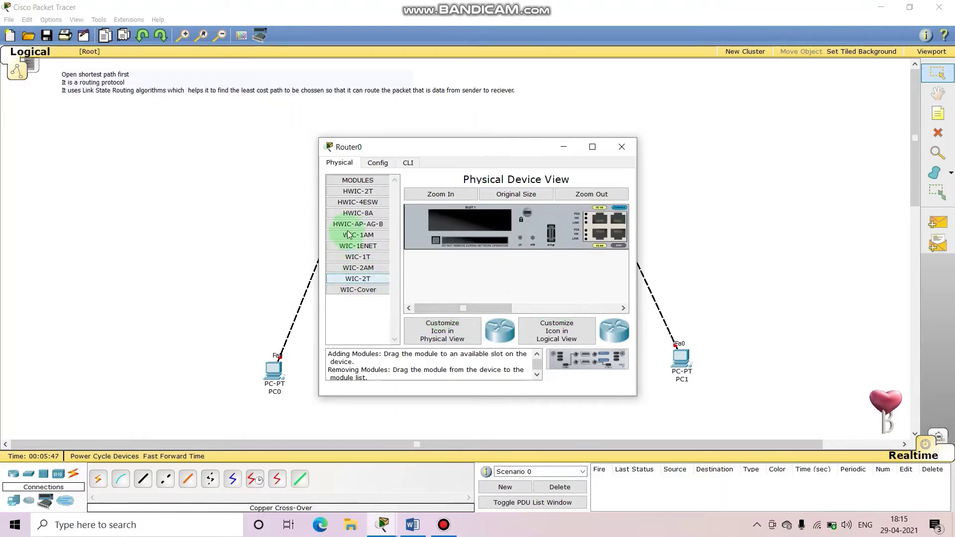
Step: Install a WIC-2T serial module in Router0's slot 1, power the router back on and close its window
left_click(365, 258)
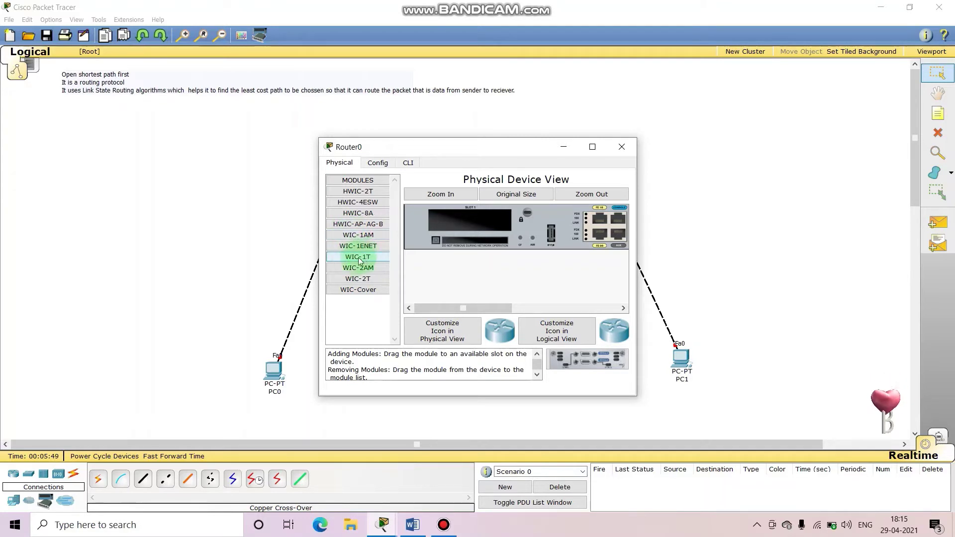
left_click(361, 277)
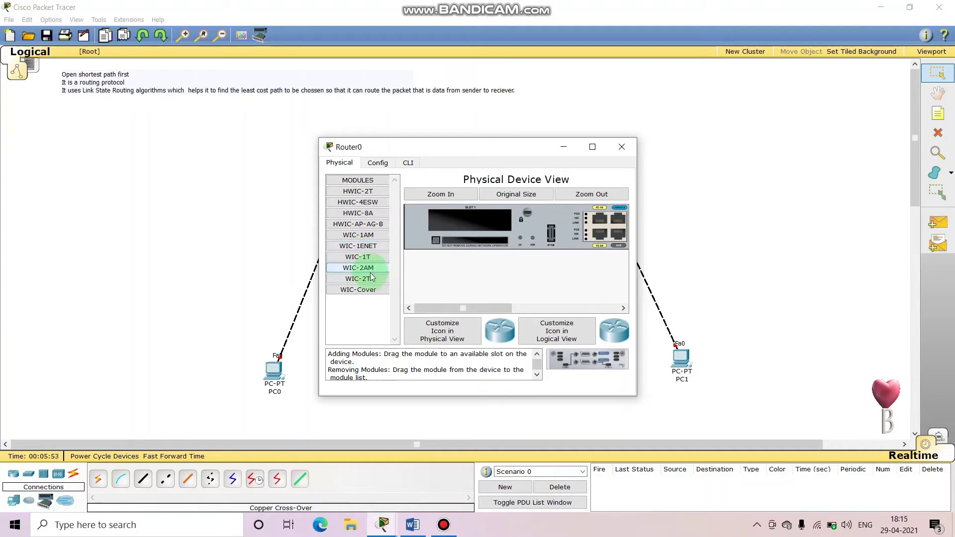
left_click(373, 278)
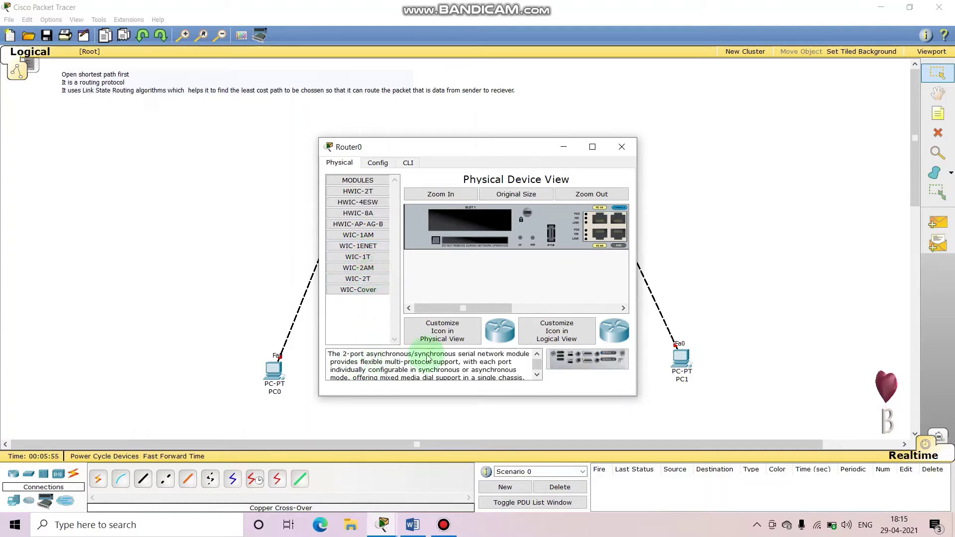
left_click(359, 257)
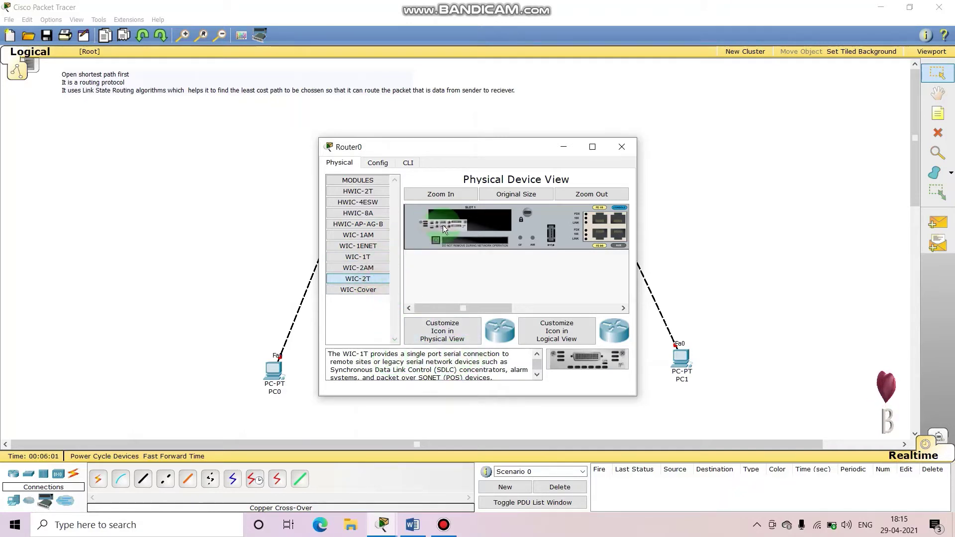
left_click_drag(470, 220, 470, 222)
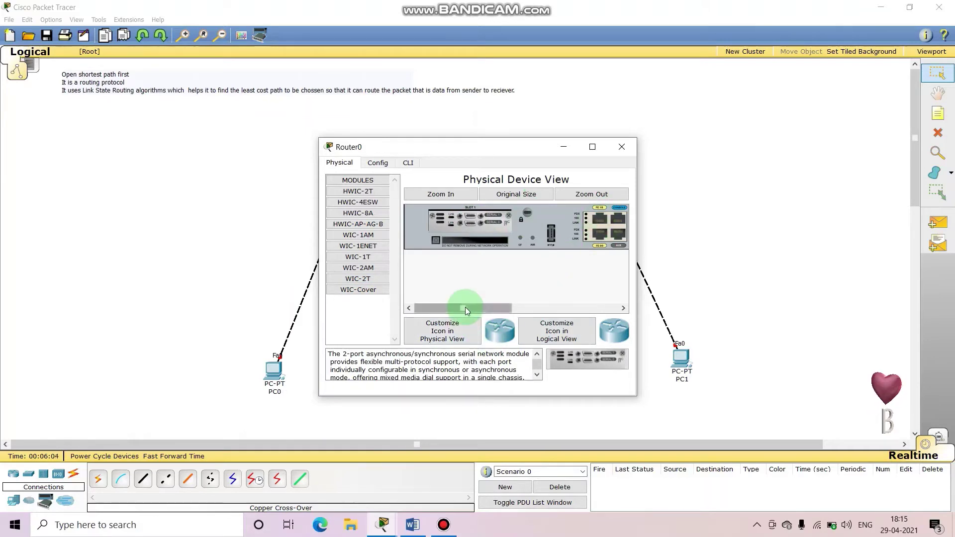
left_click_drag(464, 308, 572, 308)
left_click(551, 222)
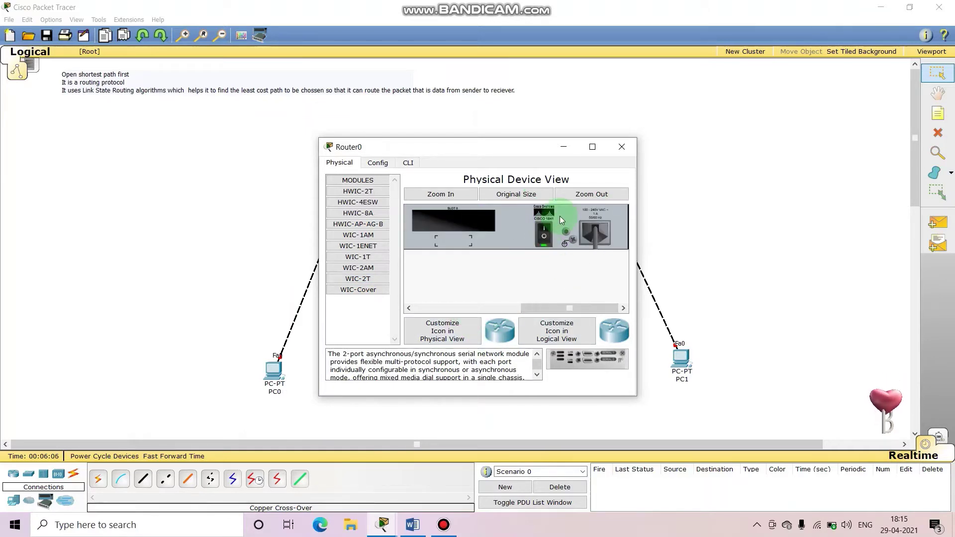
left_click(622, 146)
Step: Open Router2's physical device view, enlarge it and power the router off
left_click(481, 194)
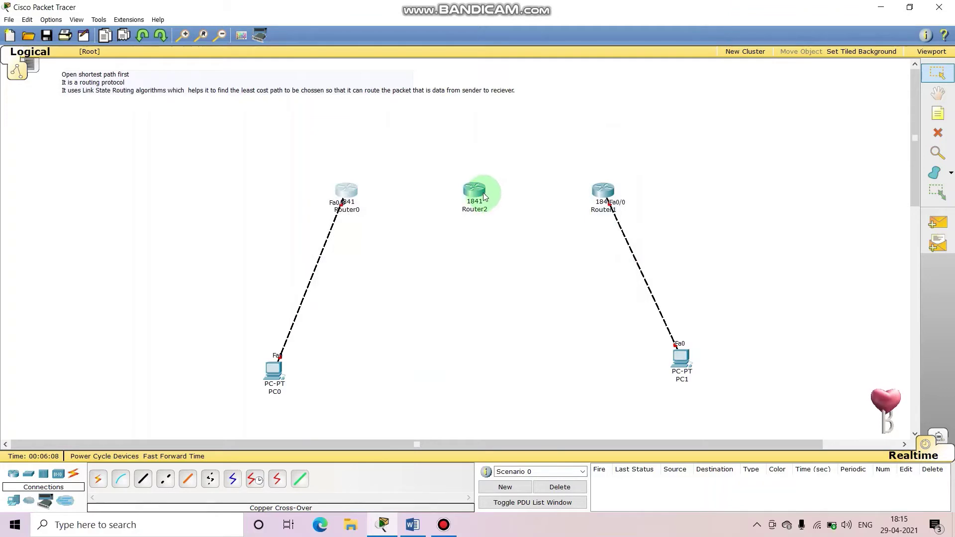
left_click(341, 177)
left_click(376, 163)
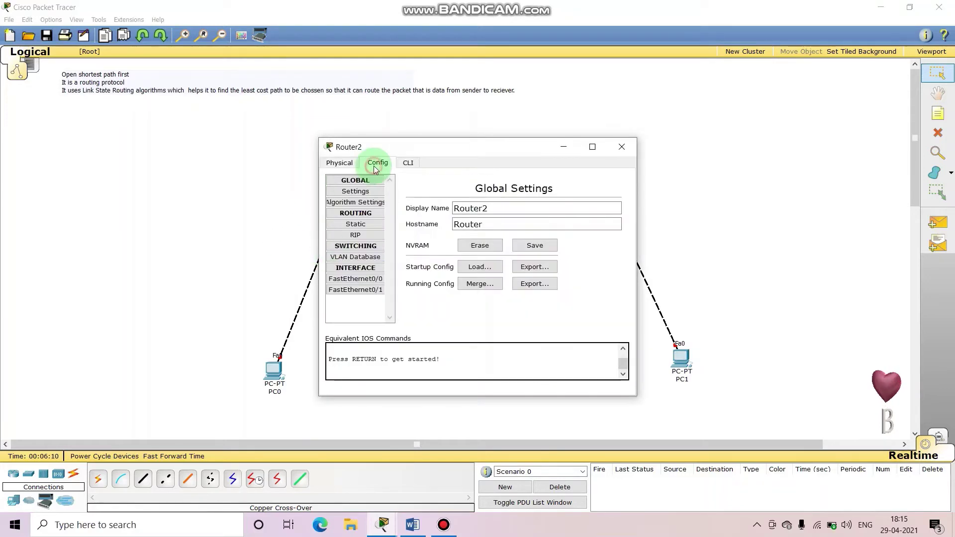
left_click(338, 163)
left_click_drag(434, 309, 444, 309)
left_click(446, 195)
left_click_drag(503, 306, 616, 296)
left_click(553, 226)
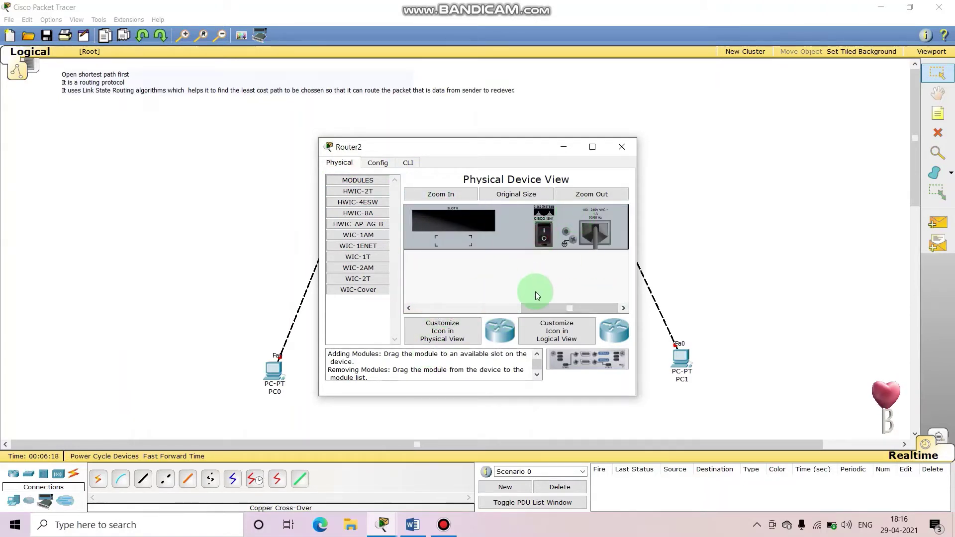
Step: Install a WIC-2T serial module in Router2's slot 1, power the router back on and close its window
left_click(542, 306)
left_click(504, 310)
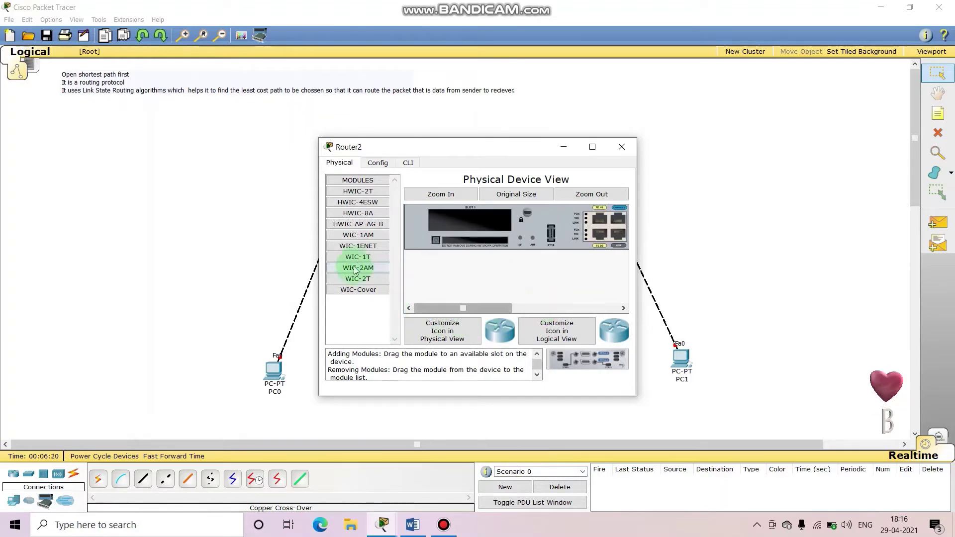
left_click_drag(358, 279, 510, 214)
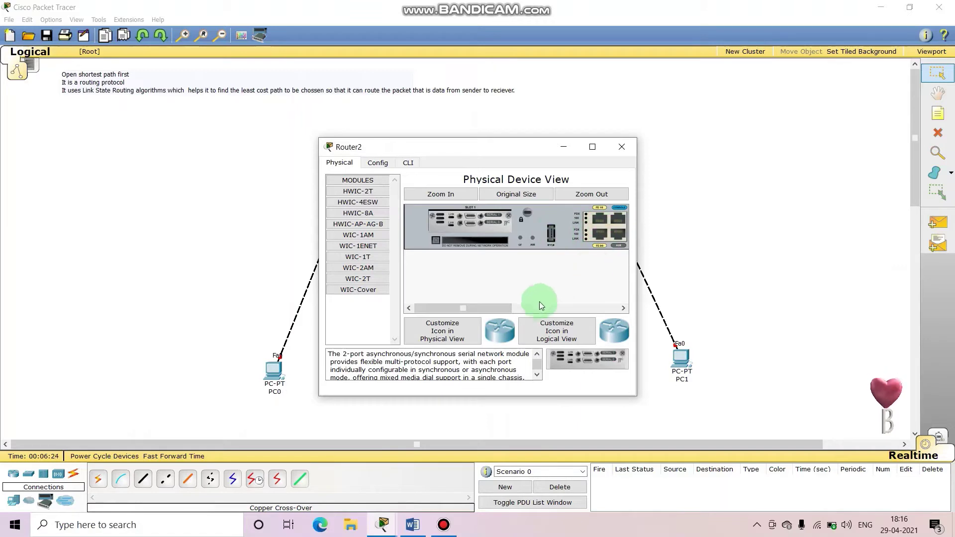
left_click_drag(504, 307, 625, 307)
left_click(544, 233)
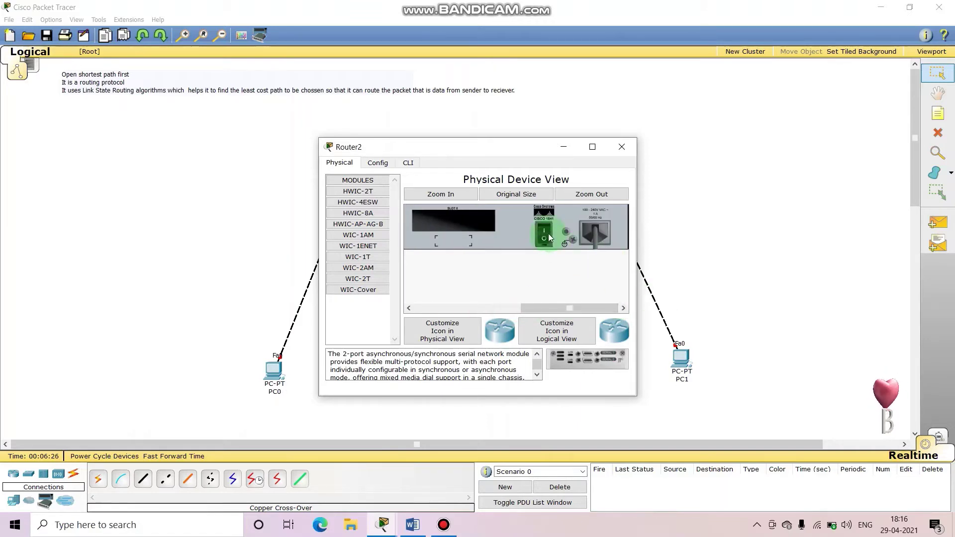
left_click(622, 147)
Step: Open Router1's physical device view, enlarge it and power the router off
left_click(604, 192)
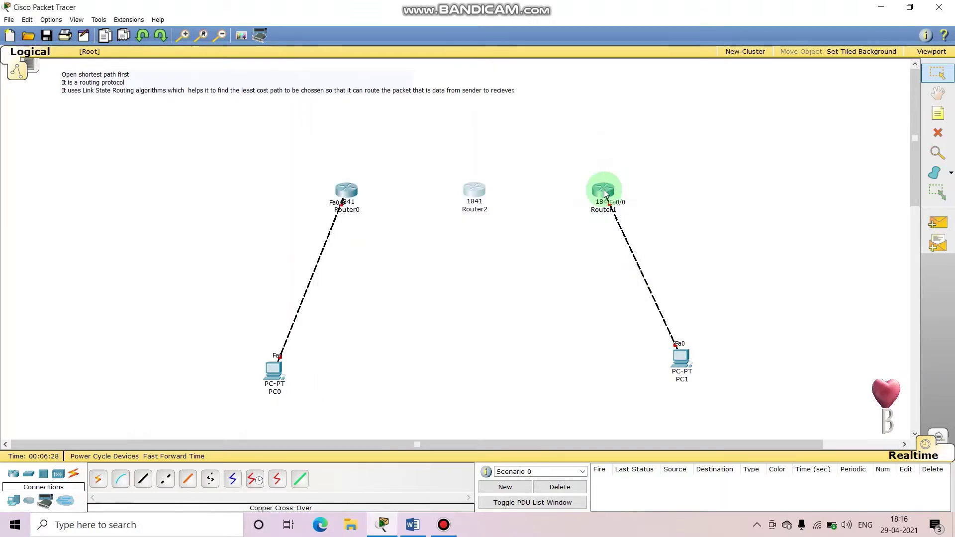
left_click(423, 194)
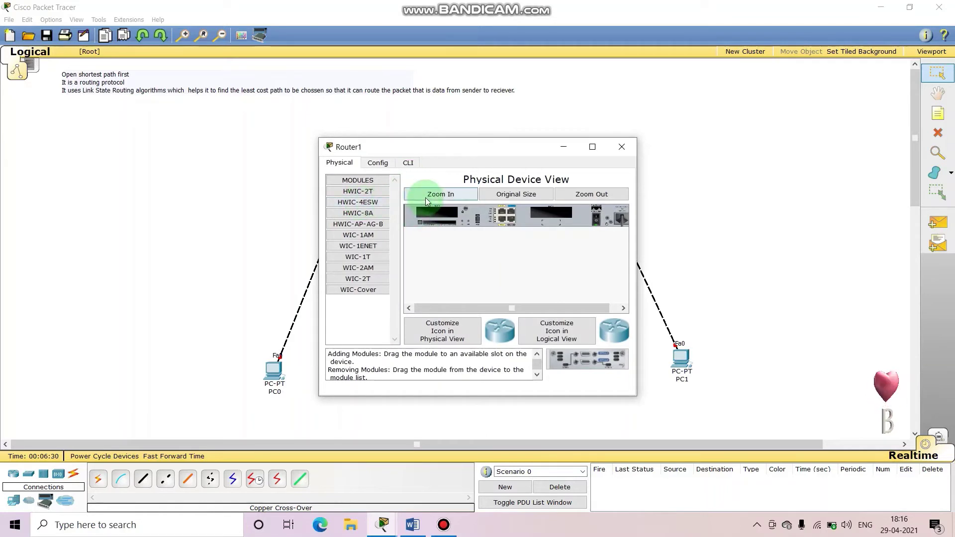
left_click_drag(443, 306, 649, 287)
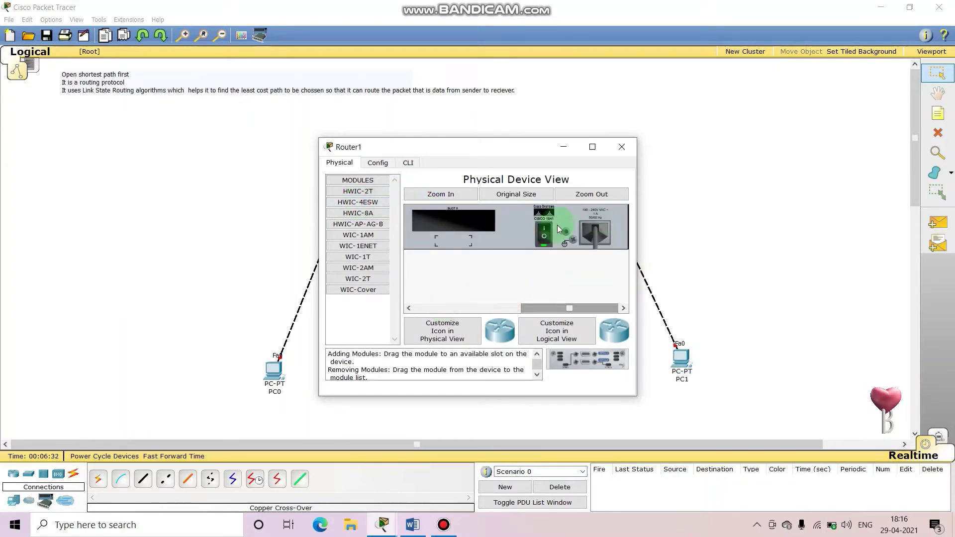
left_click(544, 233)
Step: Install a WIC-2T serial module in Router1's slot 1, power the router back on and close its window
left_click_drag(570, 310, 457, 224)
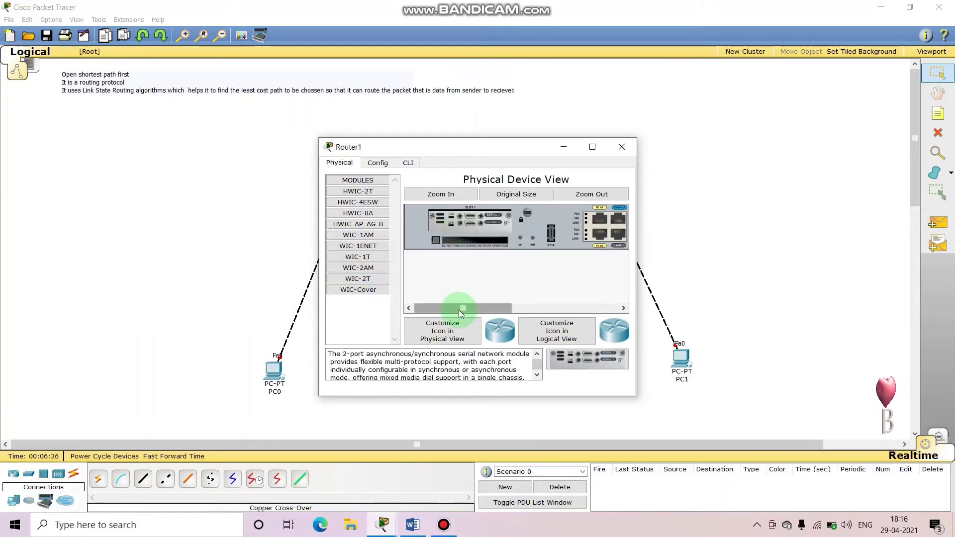
left_click_drag(458, 310, 604, 247)
left_click(545, 232)
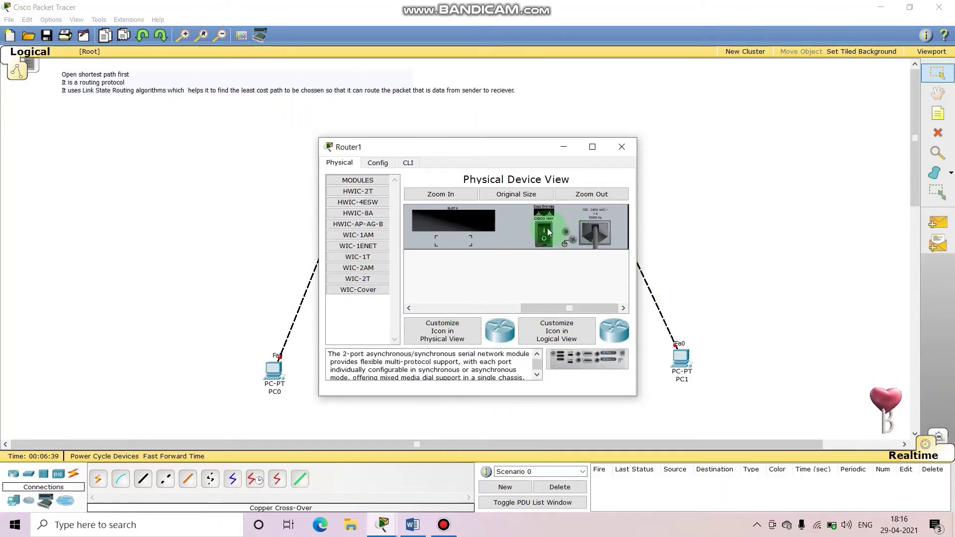
left_click(622, 147)
Step: Connect Router0's Serial0/1/0 port to Router2's Serial0/1/0 port with a Serial DCE cable
left_click(206, 492)
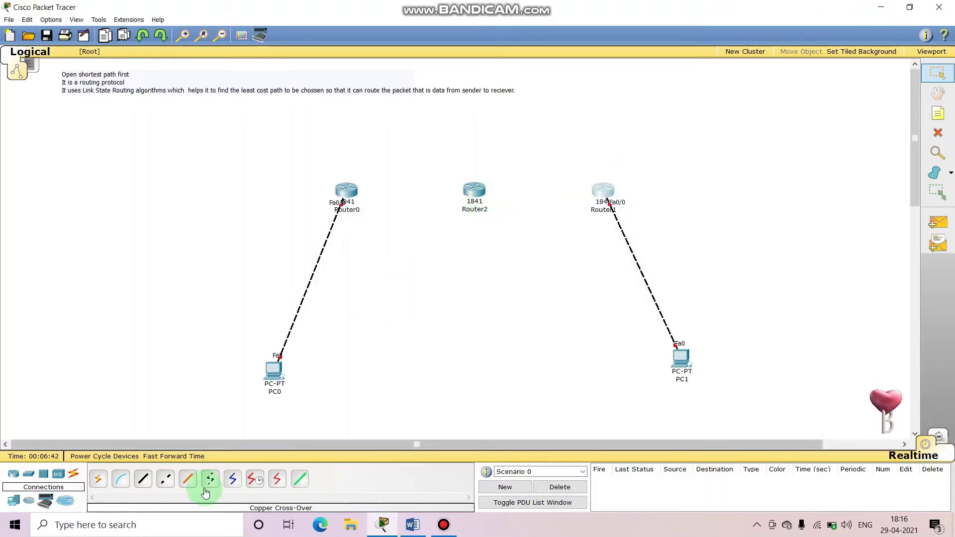
left_click(255, 479)
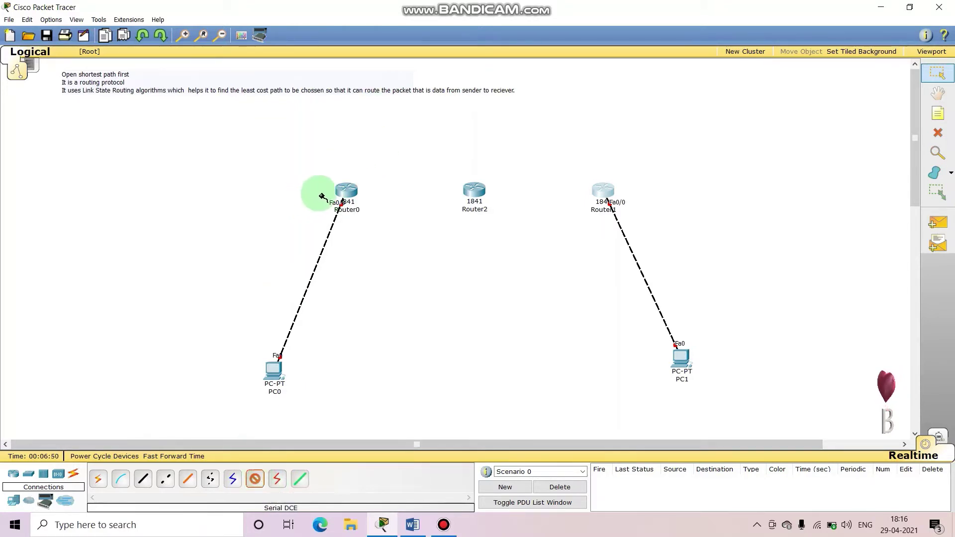
left_click(342, 190)
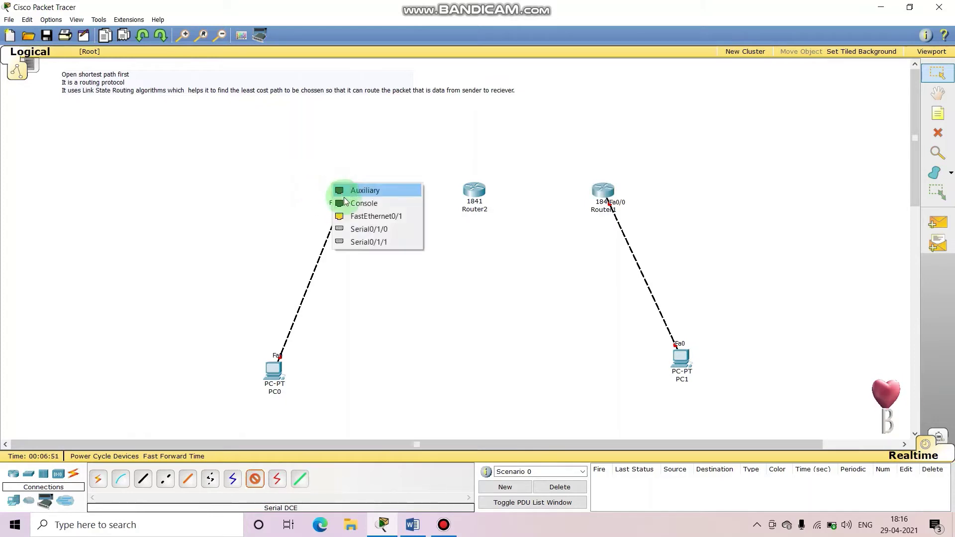
left_click(359, 230)
left_click(474, 193)
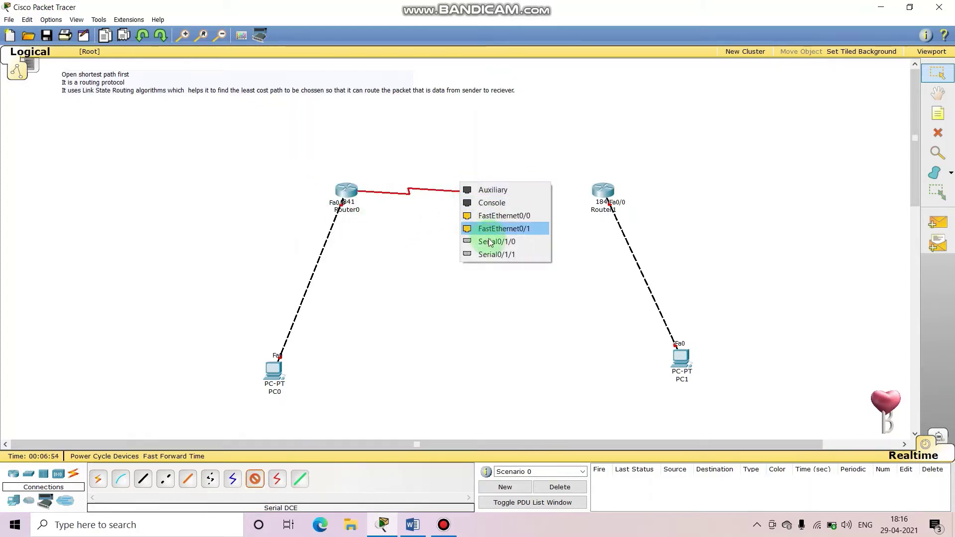
left_click(488, 240)
Step: Connect Router2's Serial0/1/1 port to Router1's Serial0/1/0 port with a Serial DCE cable
left_click(258, 483)
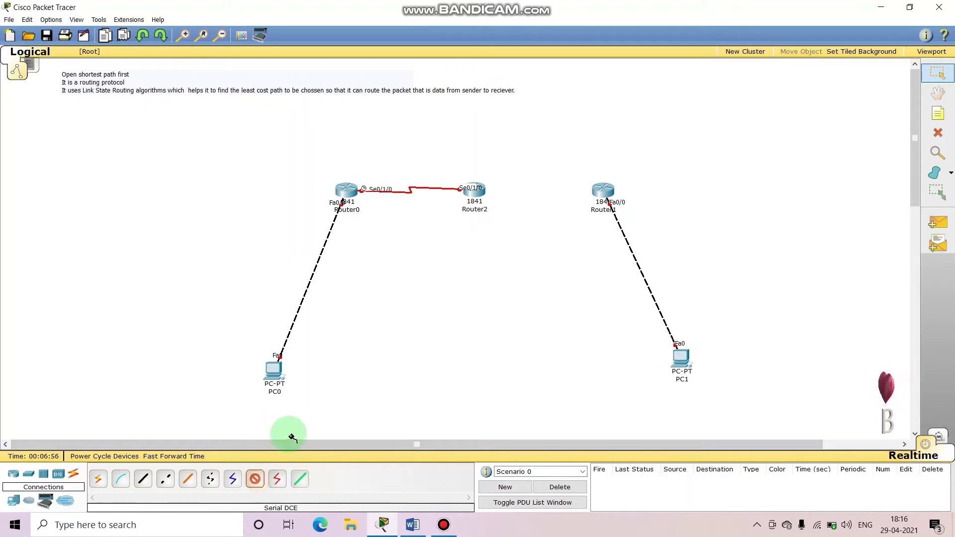
left_click(474, 193)
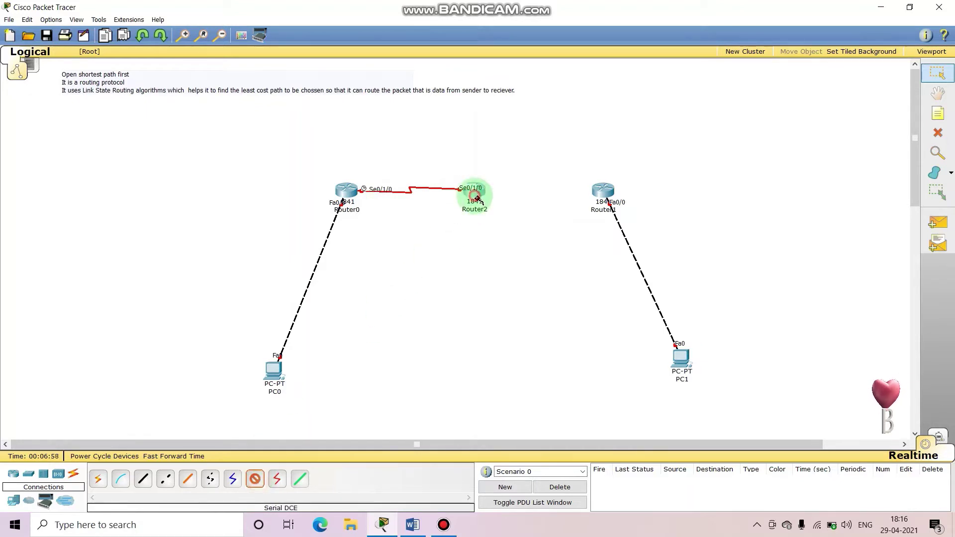
left_click(506, 240)
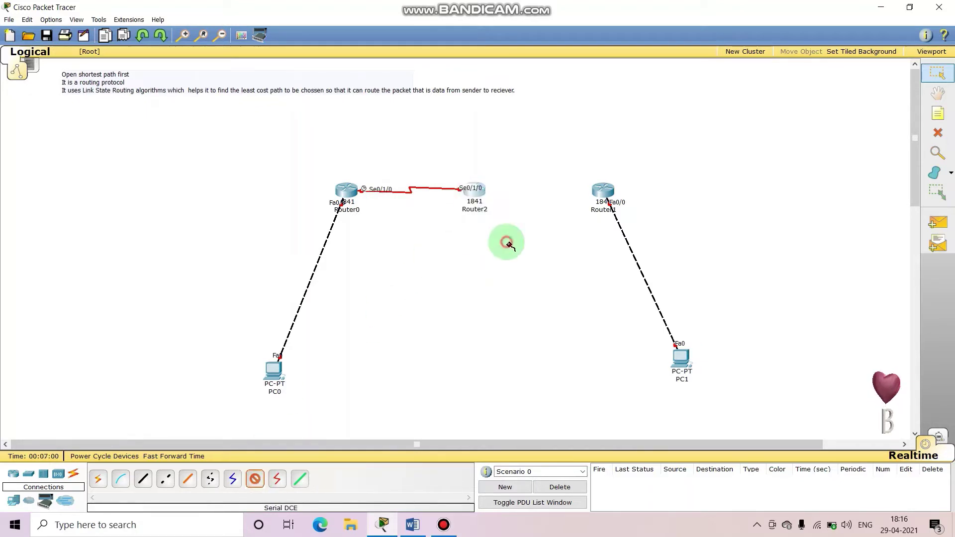
left_click(596, 193)
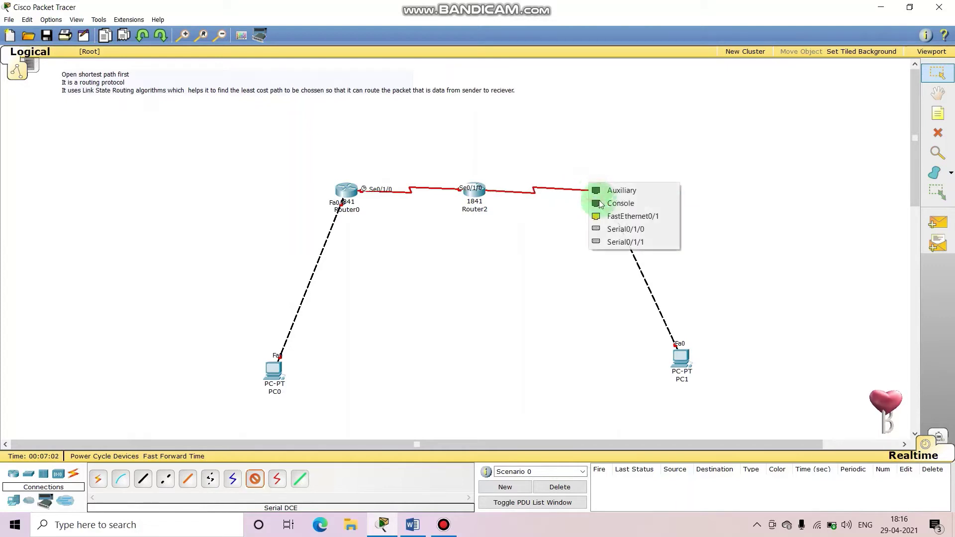
left_click(616, 228)
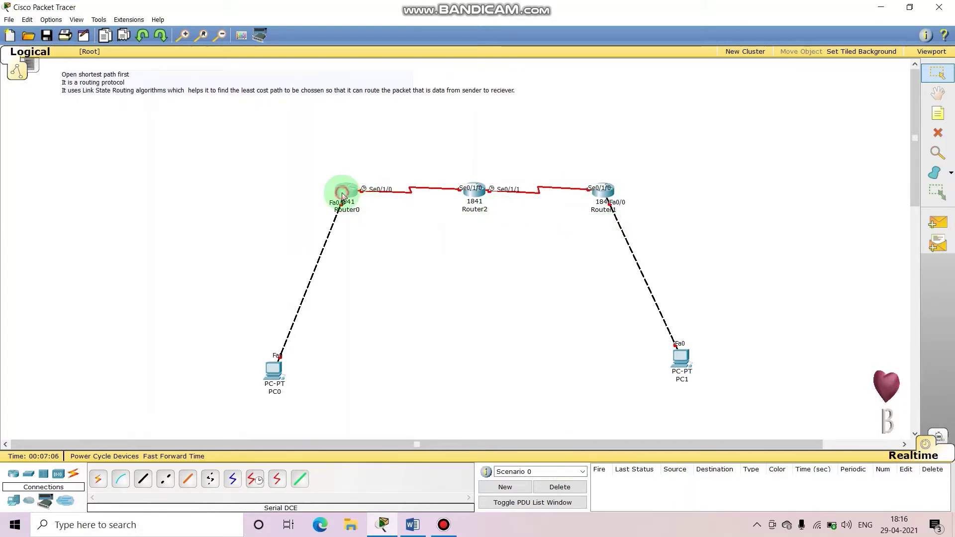
Step: Shift Router0 slightly to the left and Router2 slightly to the right, leaving Router1's device window closed
left_click_drag(343, 195, 340, 196)
left_click_drag(474, 198, 477, 199)
left_click(580, 186)
double_click(598, 191)
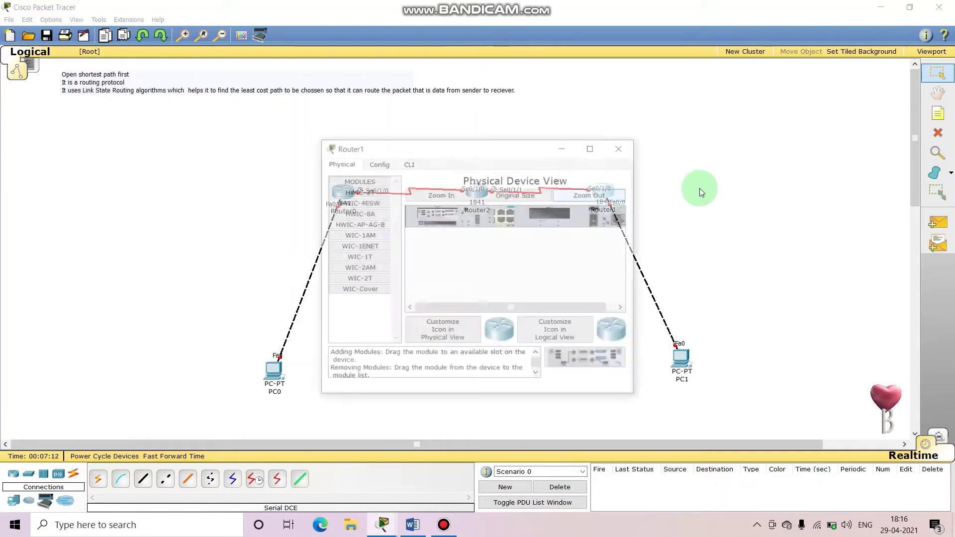
left_click(619, 152)
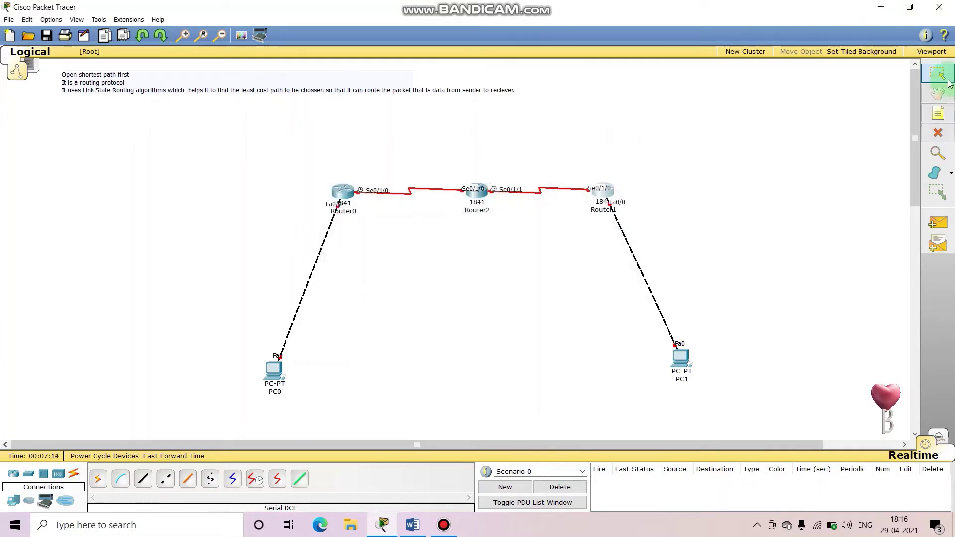
Step: Place a note below PC0 with the lines "IP 10.0.0.2" and "DG 10.0.0.1"
left_click(938, 113)
left_click(687, 310)
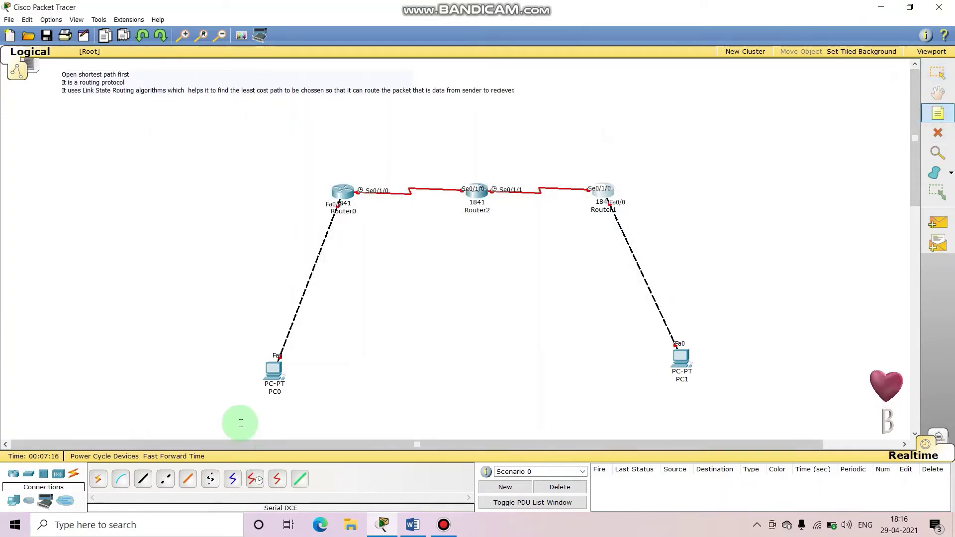
left_click(241, 398)
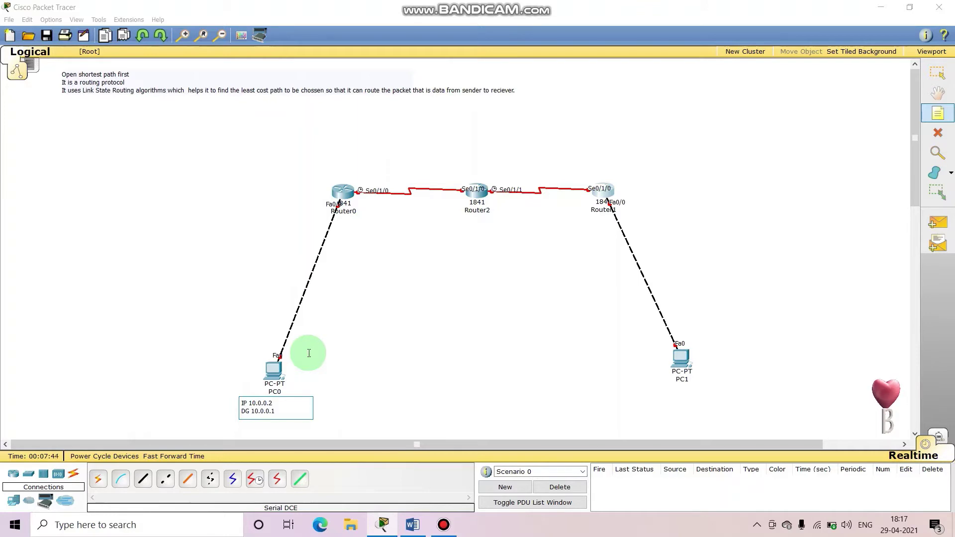
left_click(274, 416)
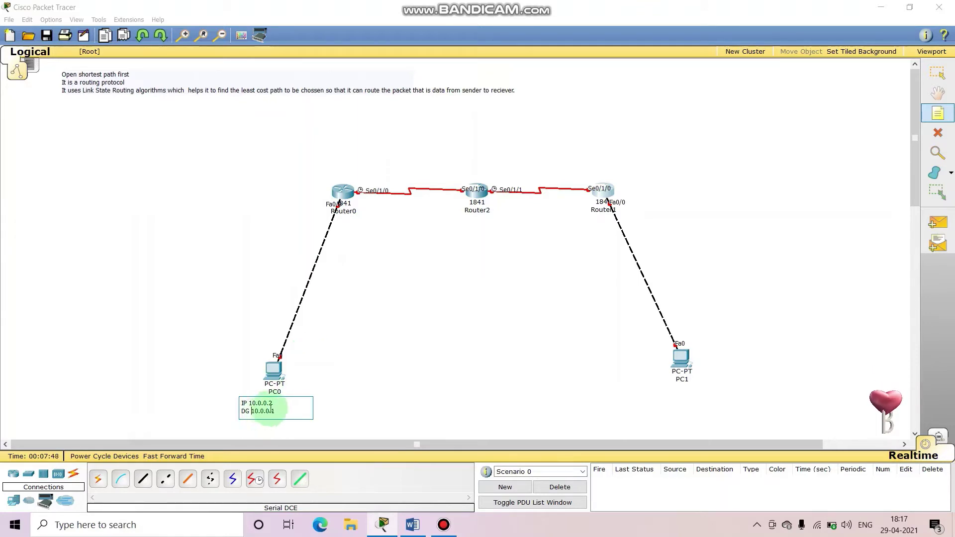
left_click(317, 381)
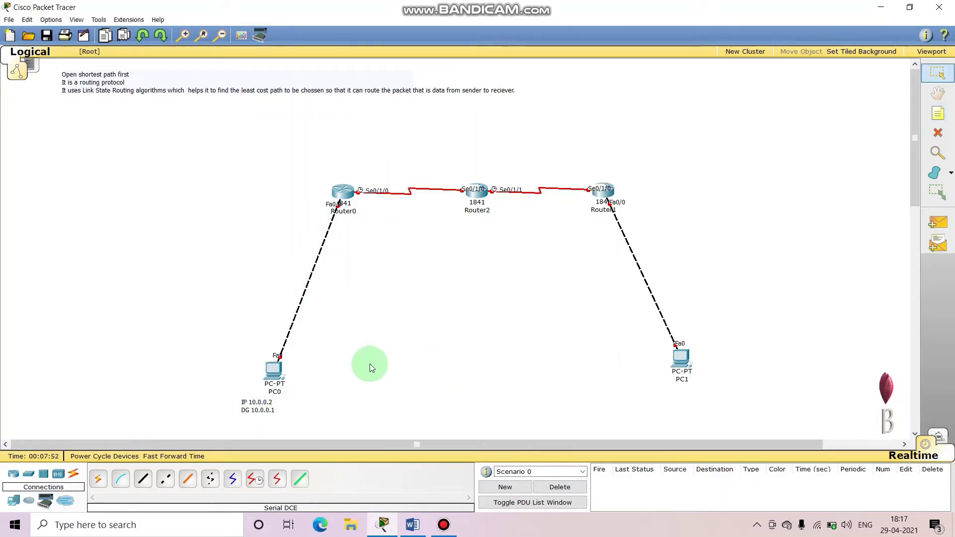
Step: Place a note below PC1 with the lines "Ip 20.0.0.2" and "DG 20.0.0.1"
left_click(938, 113)
left_click(660, 396)
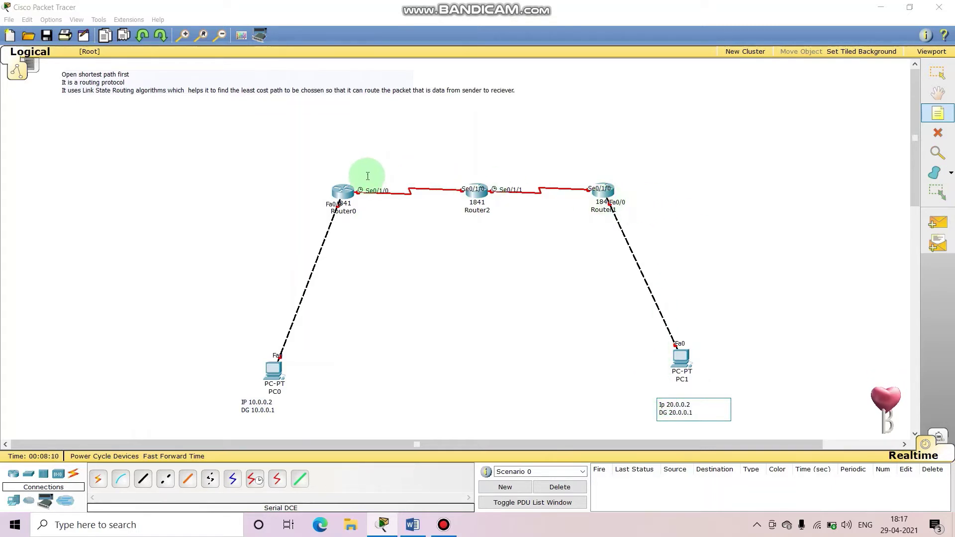
key("Escape")
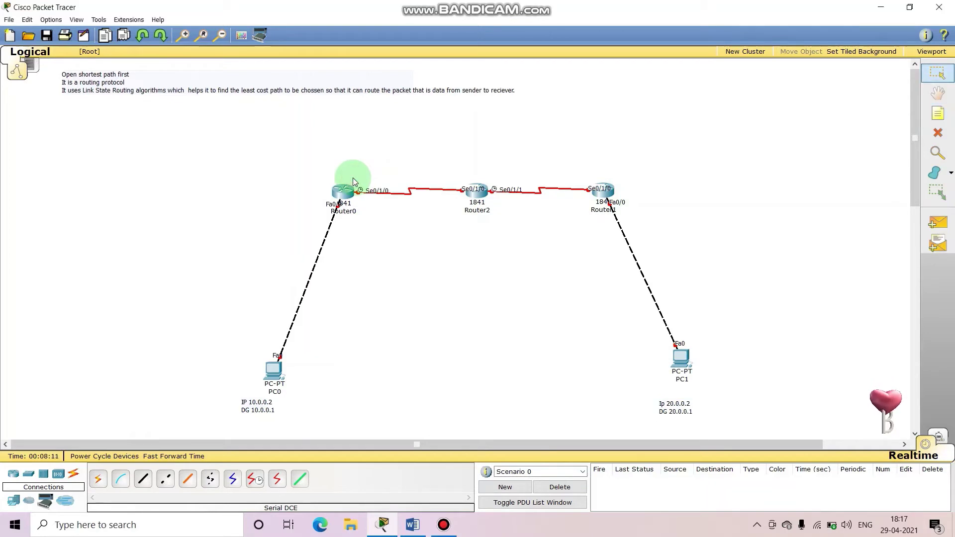
Step: Label Router0's serial interface with a note reading "192.168.1.1" above the router
left_click(934, 115)
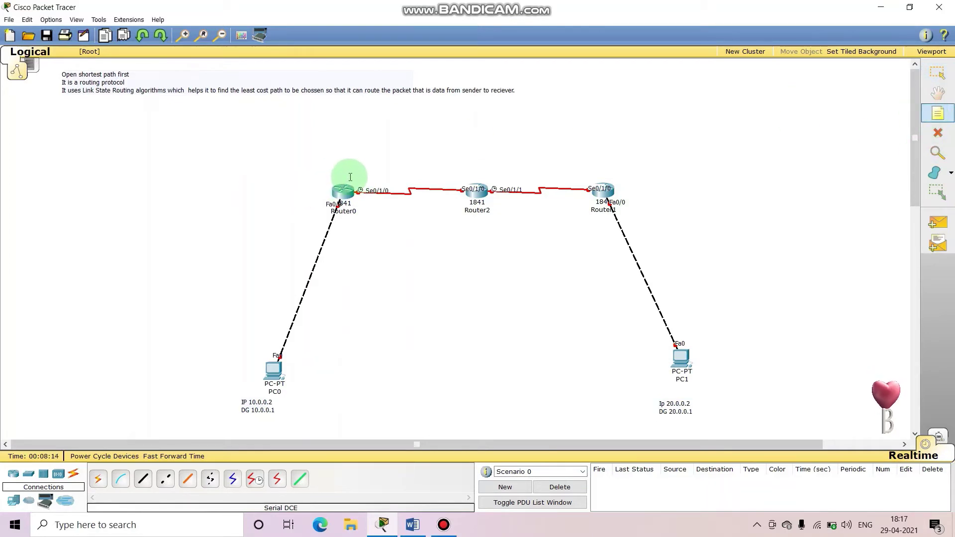
left_click(332, 176)
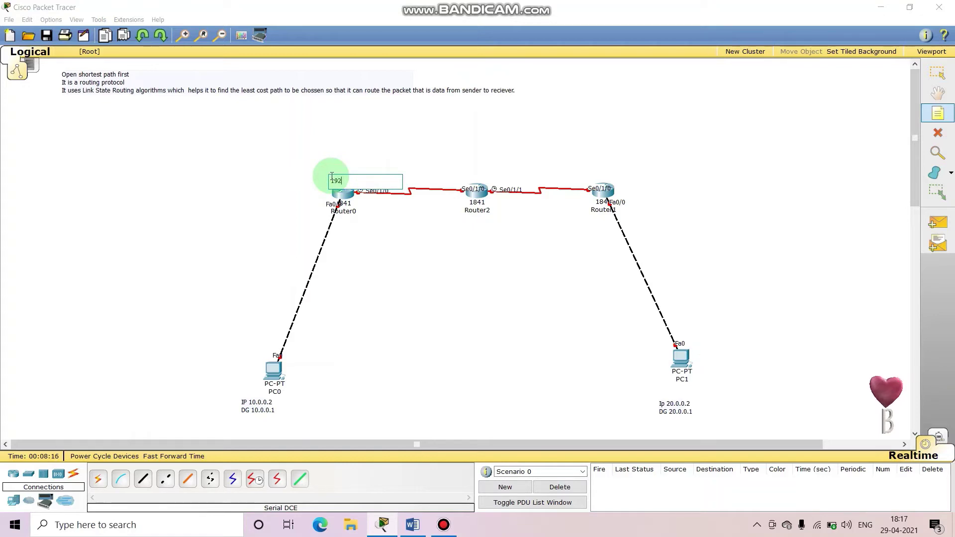
type(".1.1")
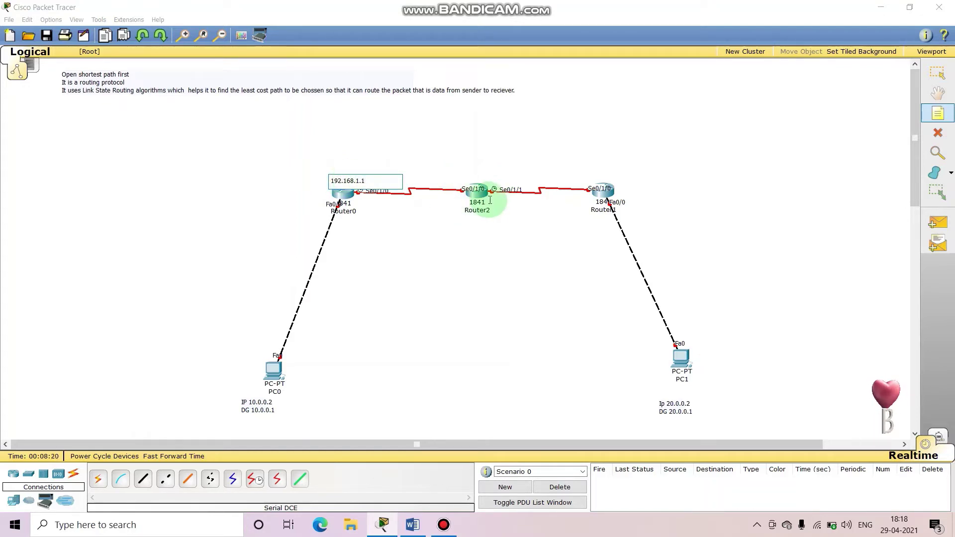
left_click(437, 177)
left_click(859, 119)
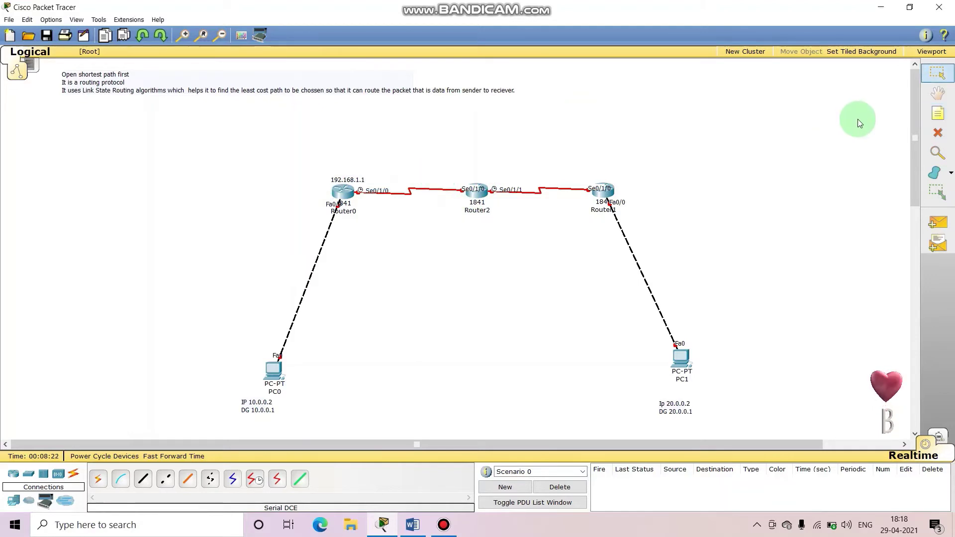
Step: Label Router2's Se0/1/0 end of the link to Router0 with a note reading "192.168.1.2"
left_click(948, 112)
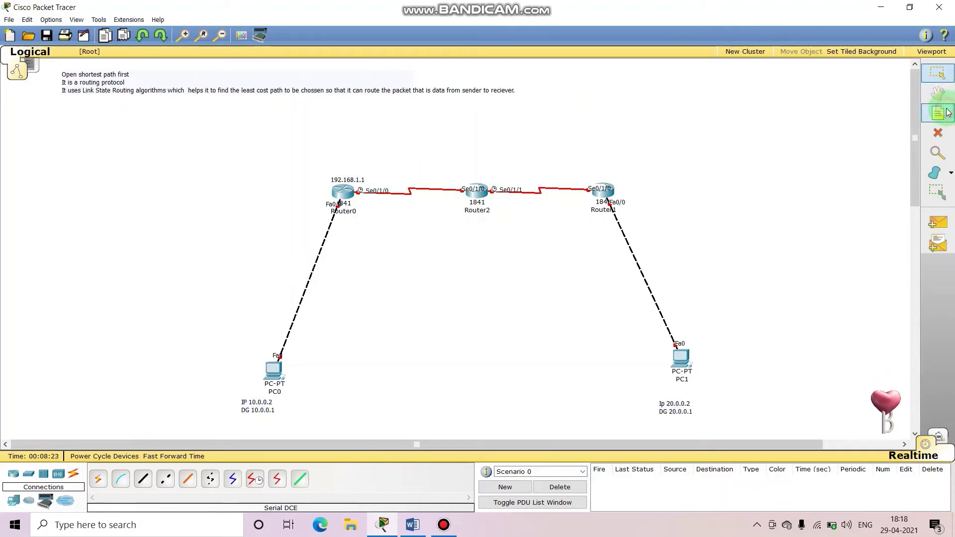
left_click(416, 177)
type("192.168.1.2")
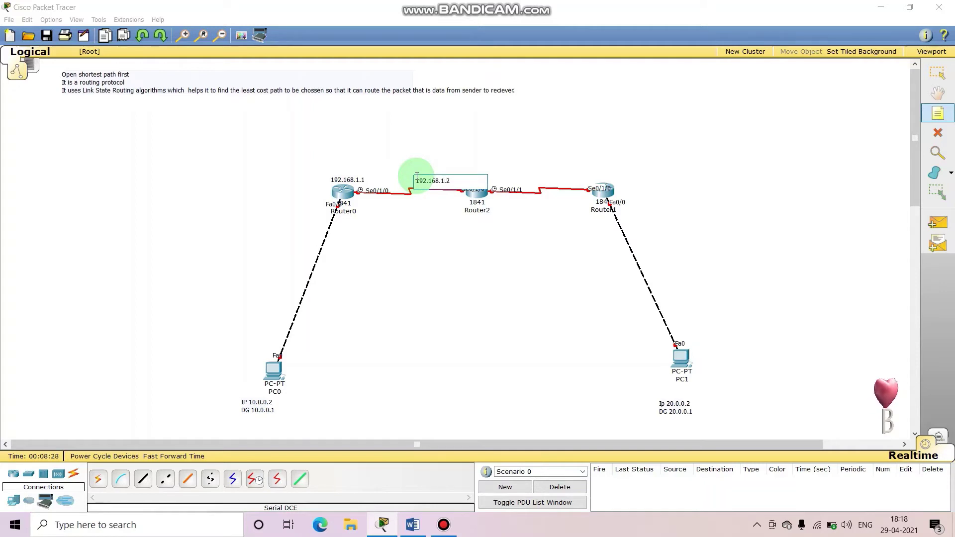
Step: Label Router2's Se0/1/1 end of the link to Router1 with a note reading "192.168.2.1"
left_click(936, 112)
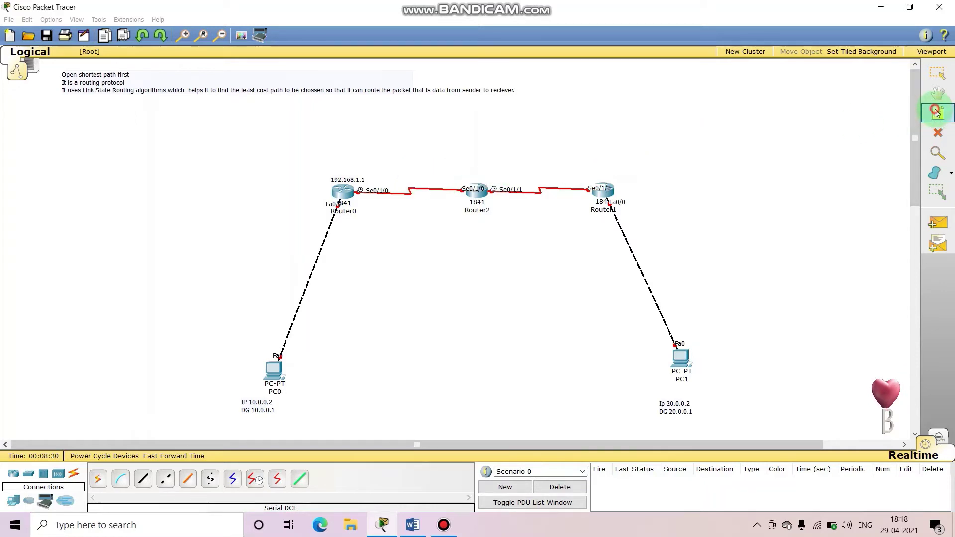
left_click(494, 176)
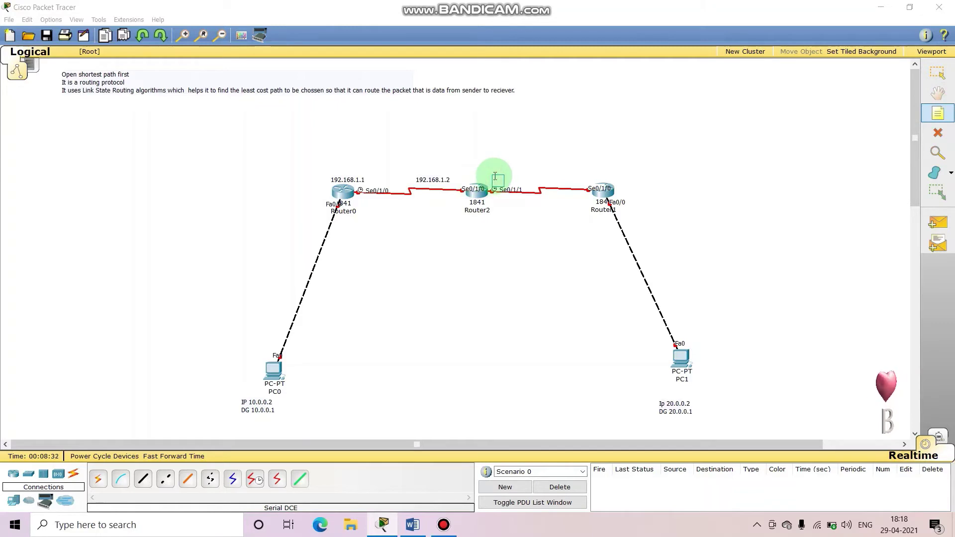
type("192.168.")
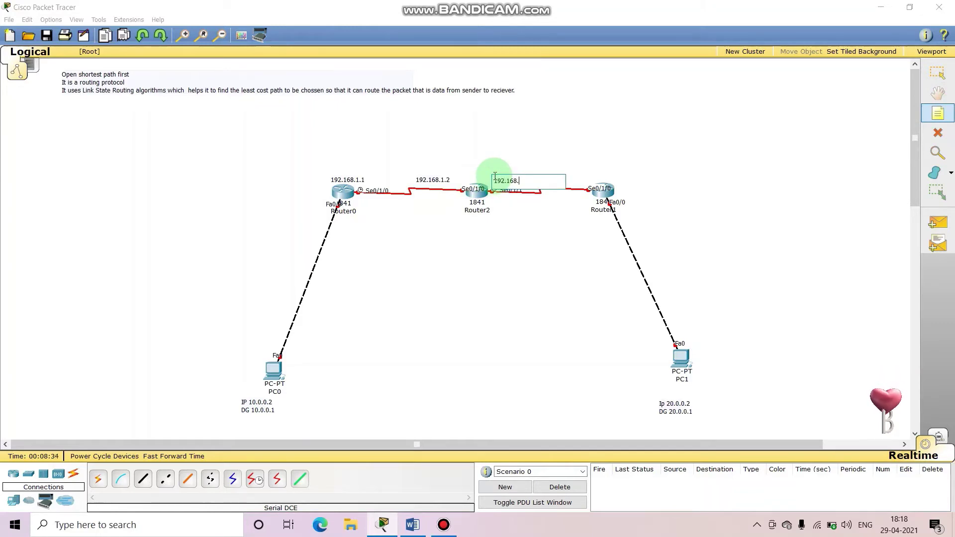
type("2.1")
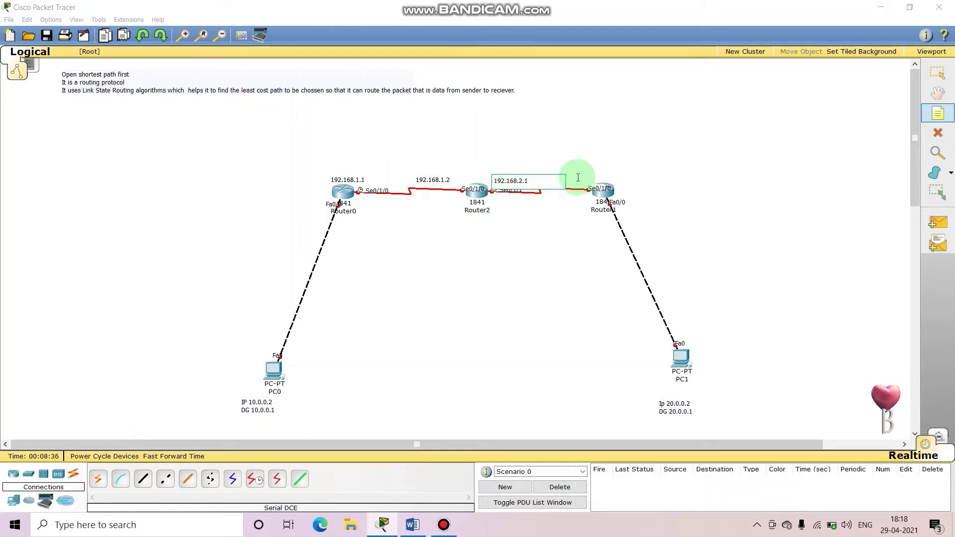
key("Escape")
Step: Label Router1's serial interface with a note reading "192.168.2.2" above its end of the link
left_click(938, 114)
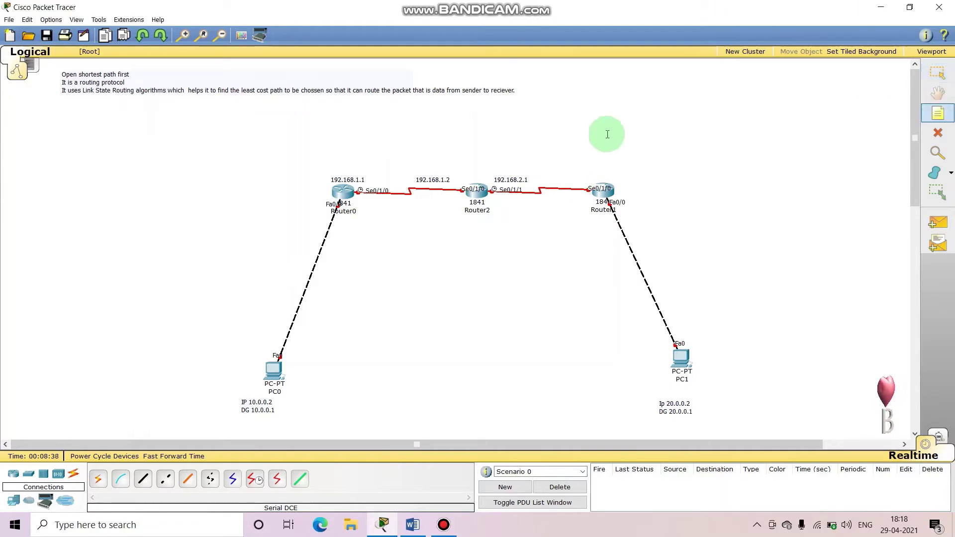
left_click(569, 179)
type("192.168.2.2")
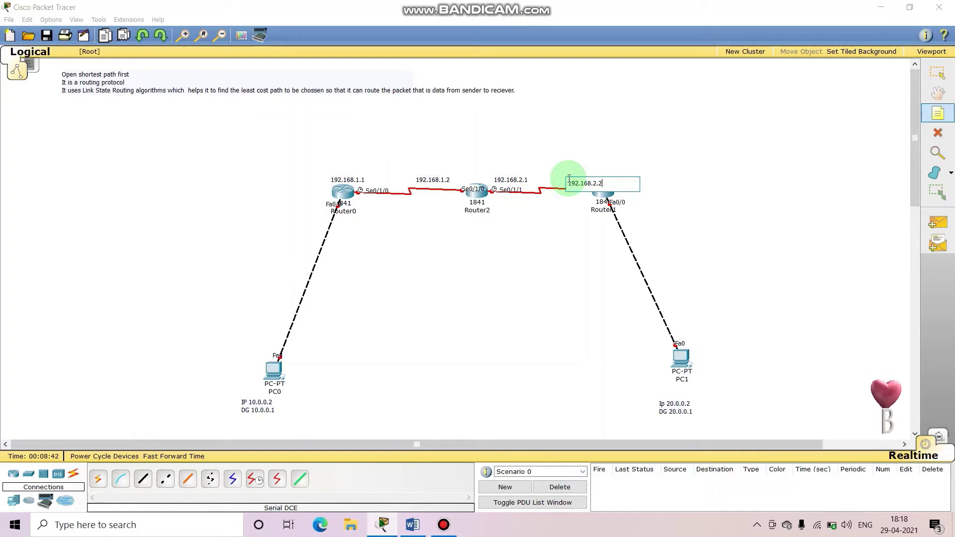
left_click(489, 275)
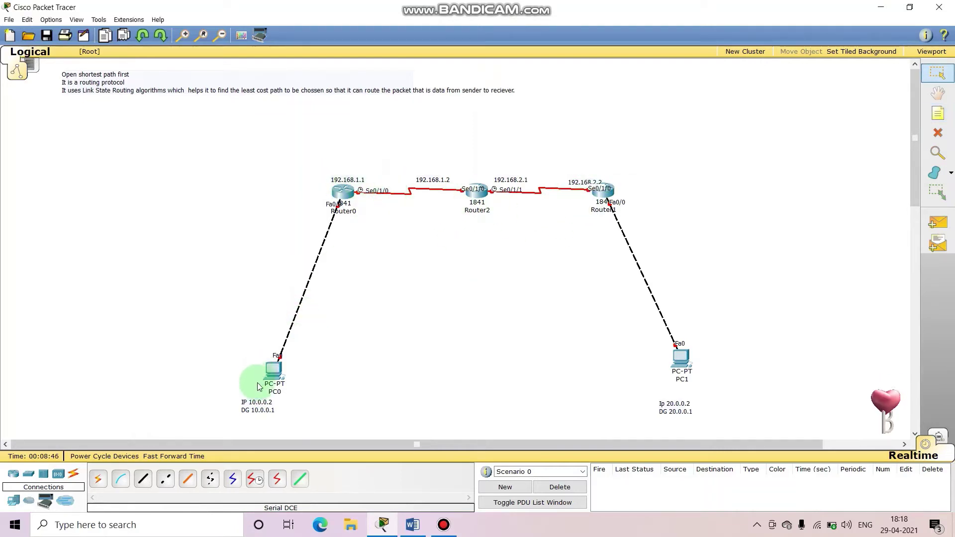
Step: Align the address notes beneath PC0 and PC1 and move PC1 slightly down, closer to its note
left_click_drag(254, 413, 265, 413)
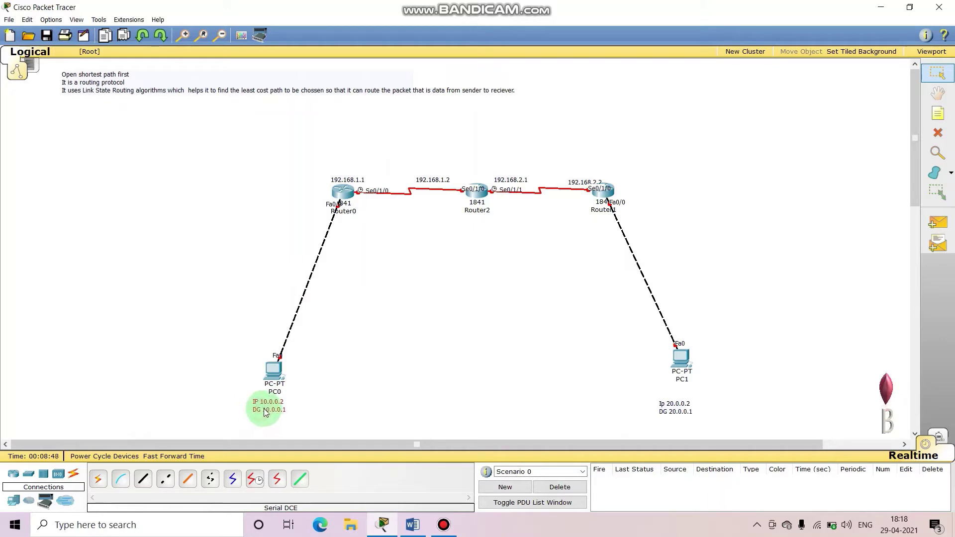
left_click_drag(669, 413, 677, 408)
left_click_drag(682, 357, 682, 370)
left_click(550, 412)
left_click(549, 412)
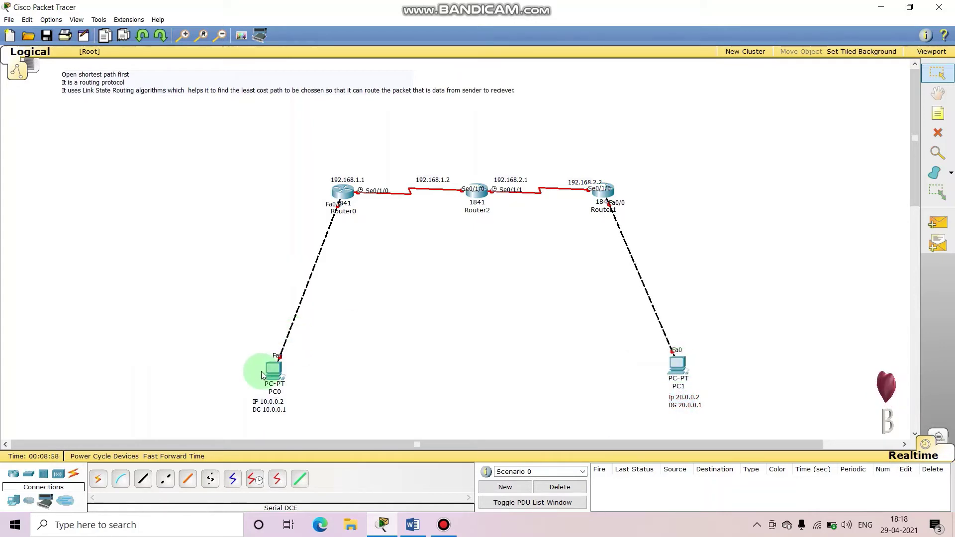
Step: Assign the static IP address 10.0.0.2 to PC0 in its desktop IP configuration
left_click(282, 372)
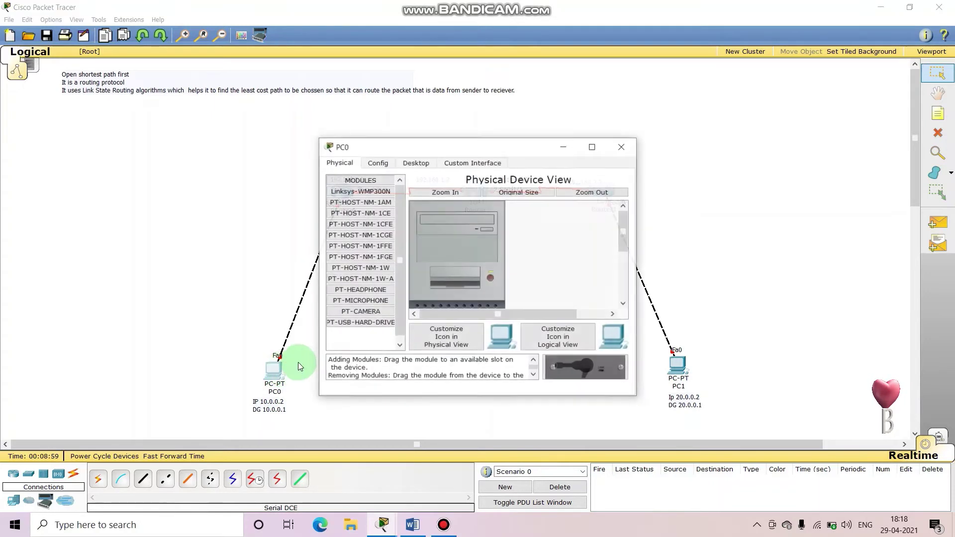
left_click(381, 164)
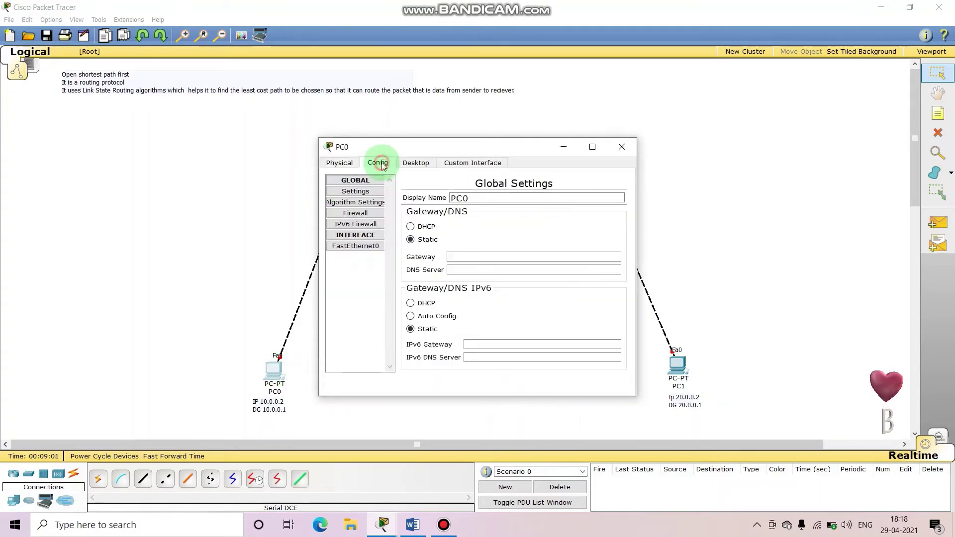
left_click(423, 160)
left_click(356, 213)
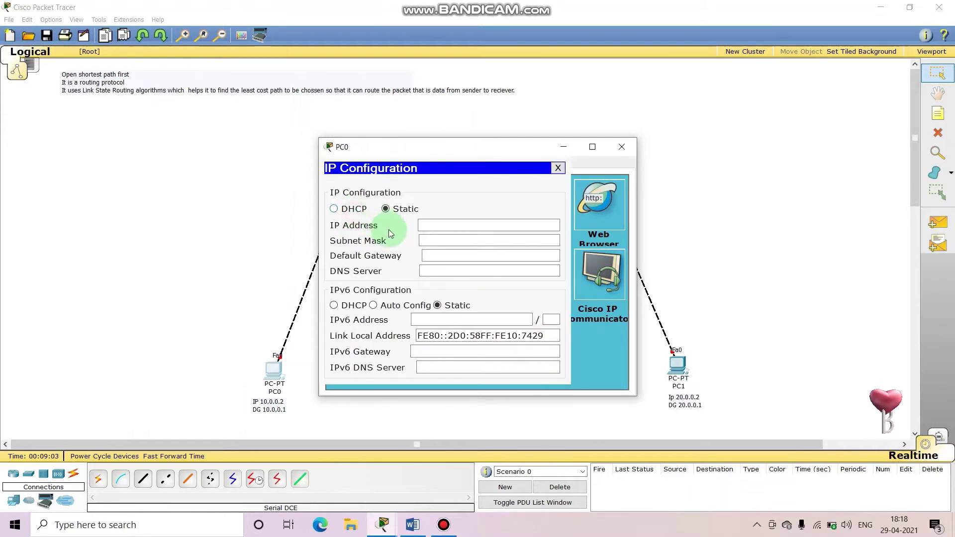
left_click(433, 227)
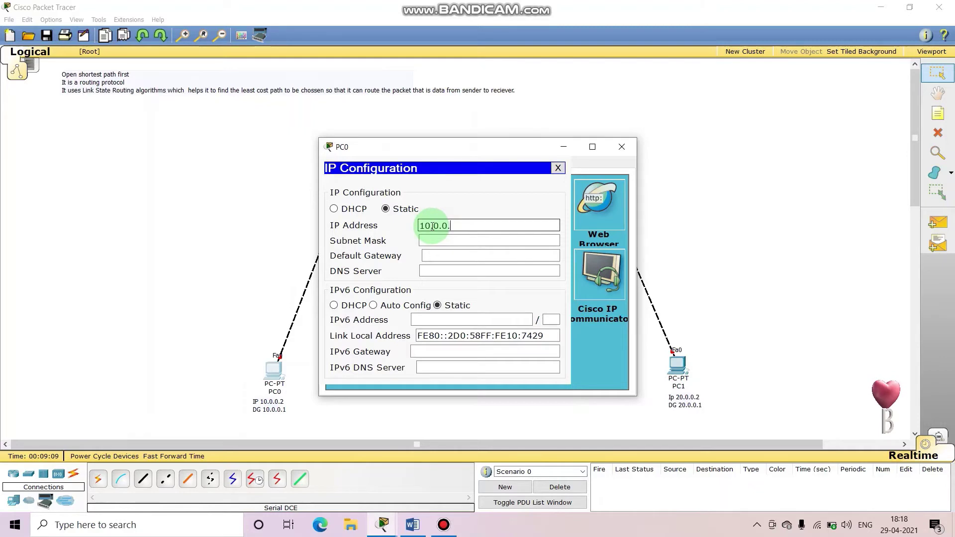
type("10.0.0.2")
Step: Set PC0's subnet mask to 255.255.255.0
left_click(436, 240)
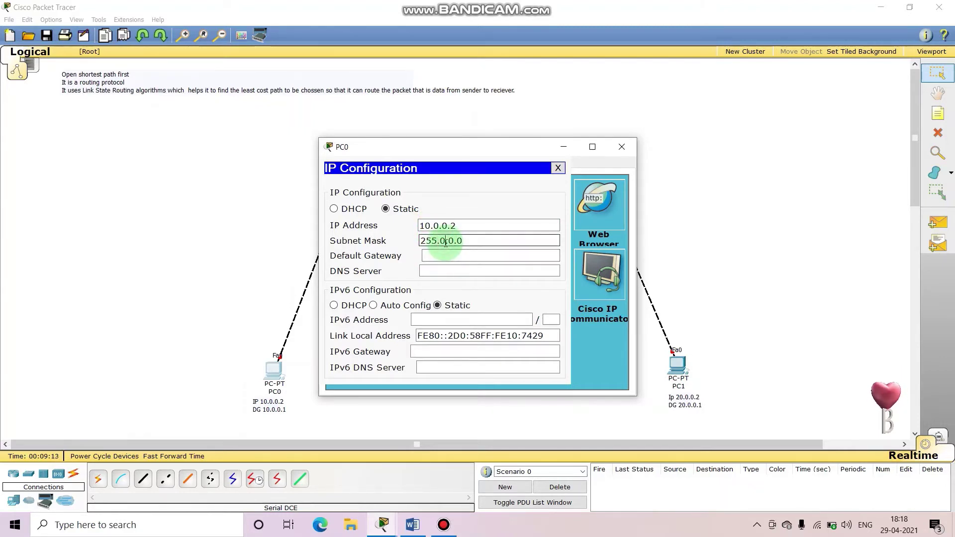
left_click(468, 255)
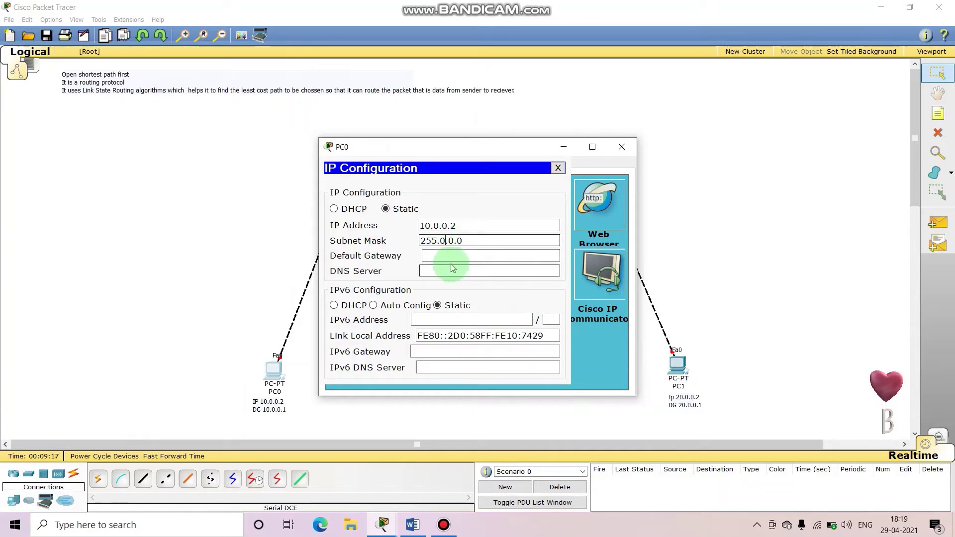
left_click(448, 240)
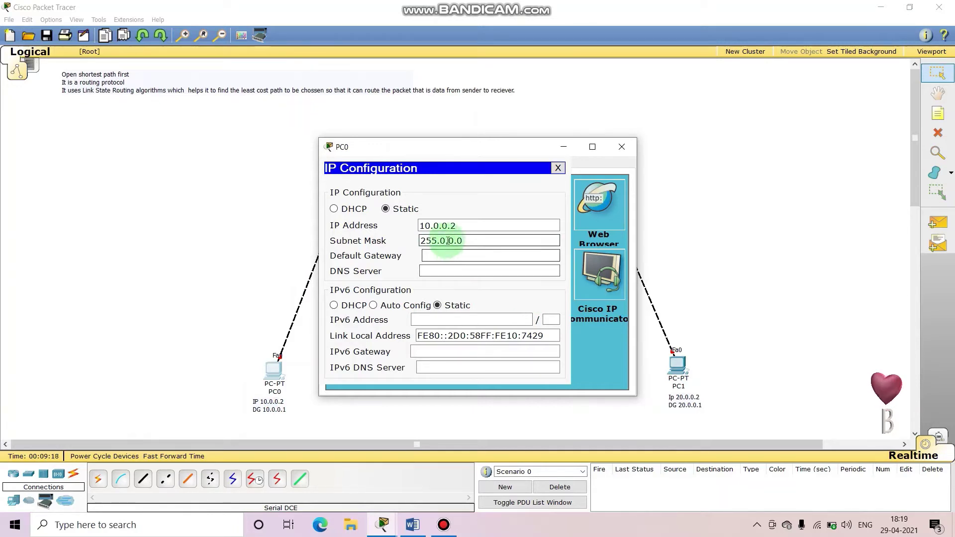
left_click(451, 277)
key("BackSpace")
type("255.255.")
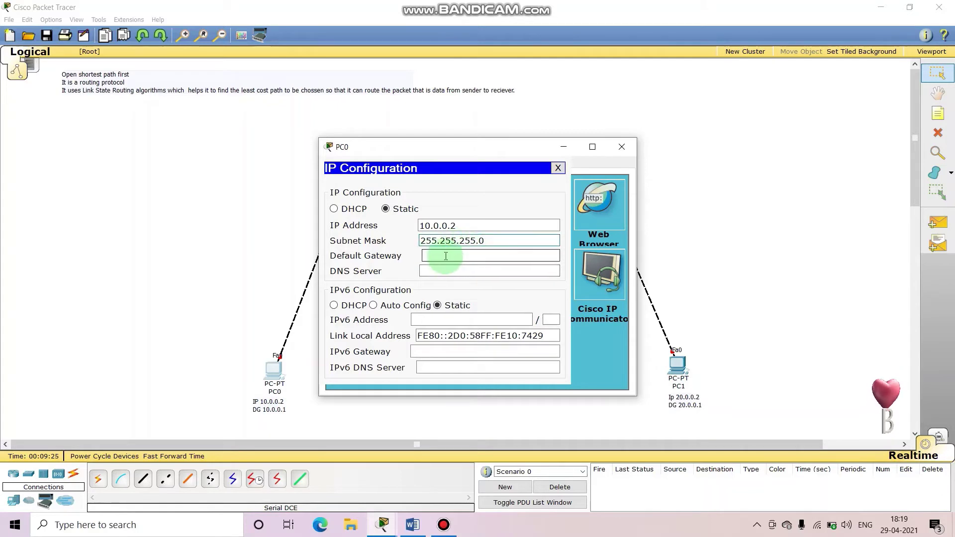
Step: Set PC0's default gateway to 10.0.0.1 and close its configuration window
left_click(428, 254)
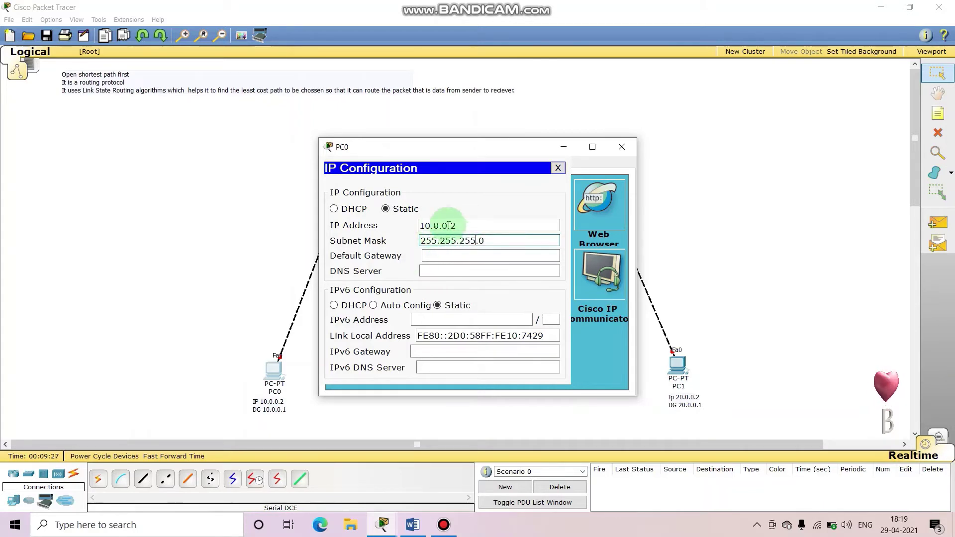
left_click(477, 225)
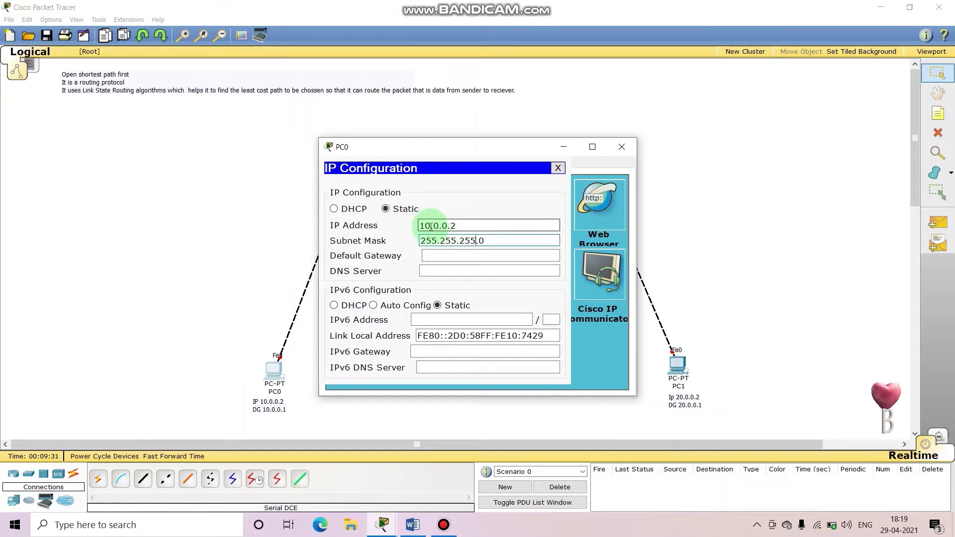
left_click(462, 253)
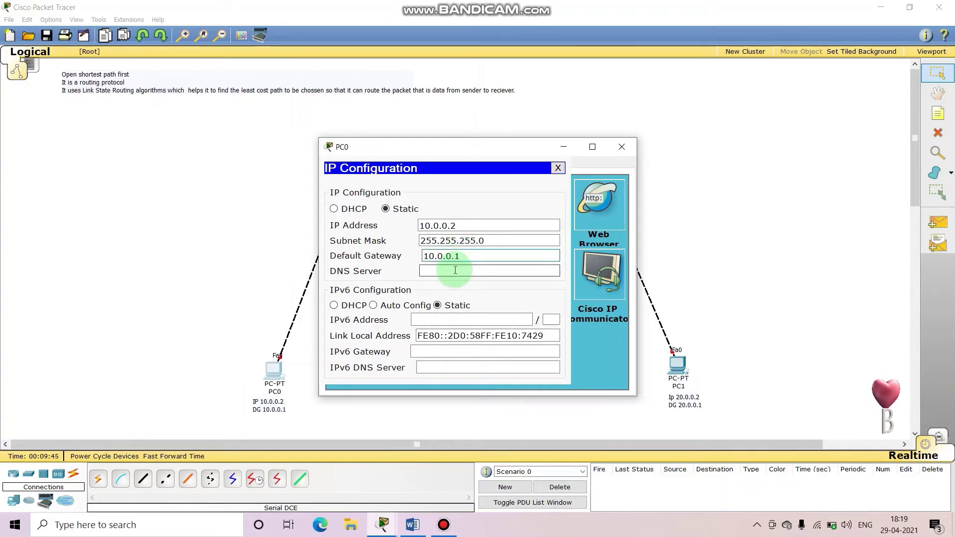
left_click(454, 272)
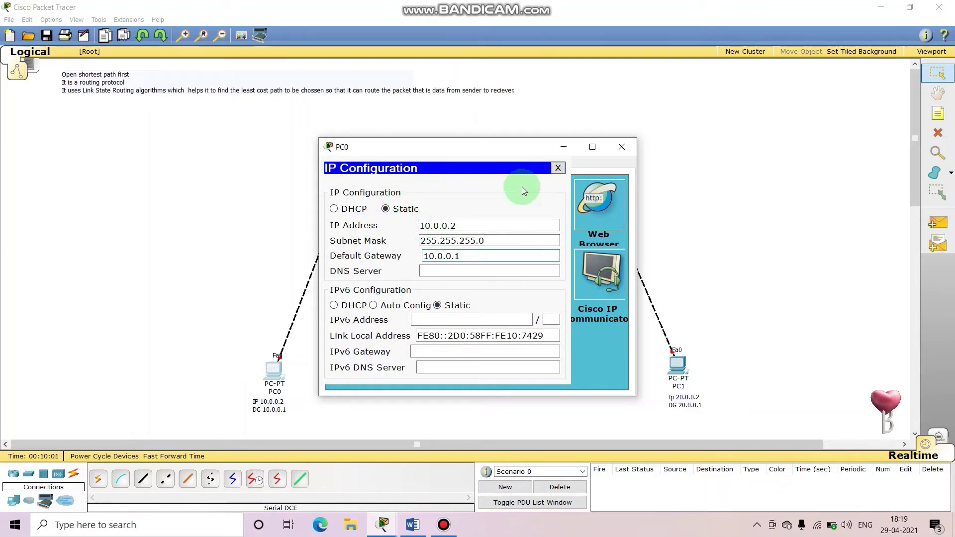
left_click(620, 147)
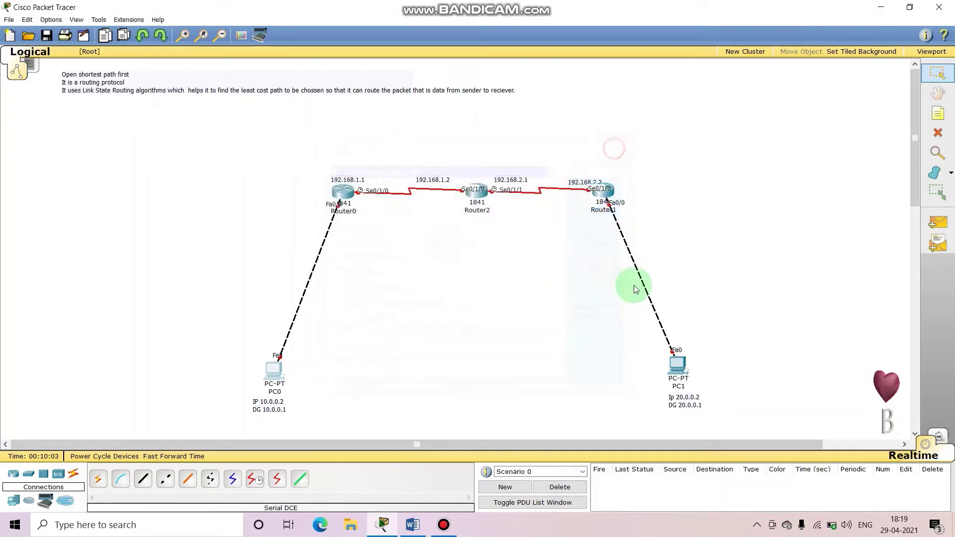
Step: Assign the static IP address 20.0.0.2 to PC1 in its desktop IP configuration
left_click(676, 364)
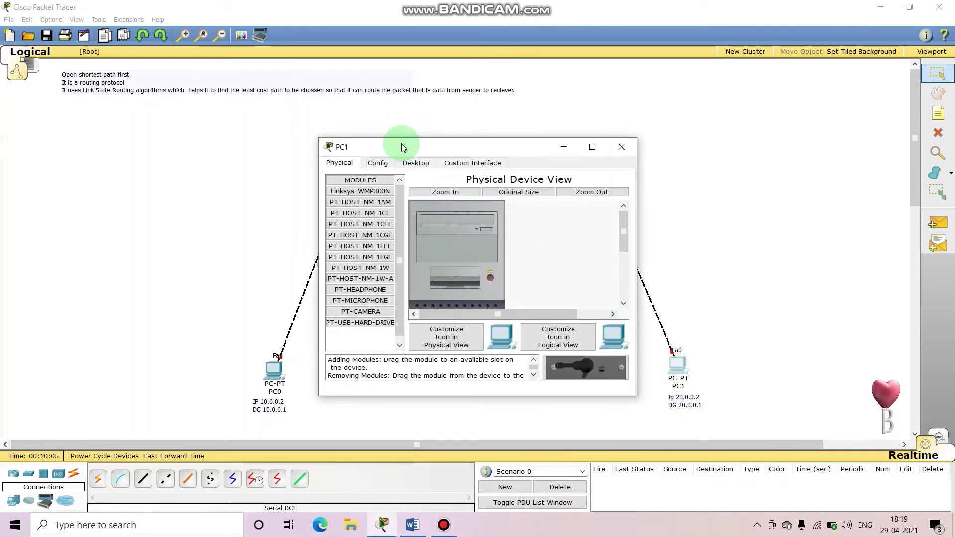
left_click(416, 162)
left_click(353, 216)
left_click(445, 224)
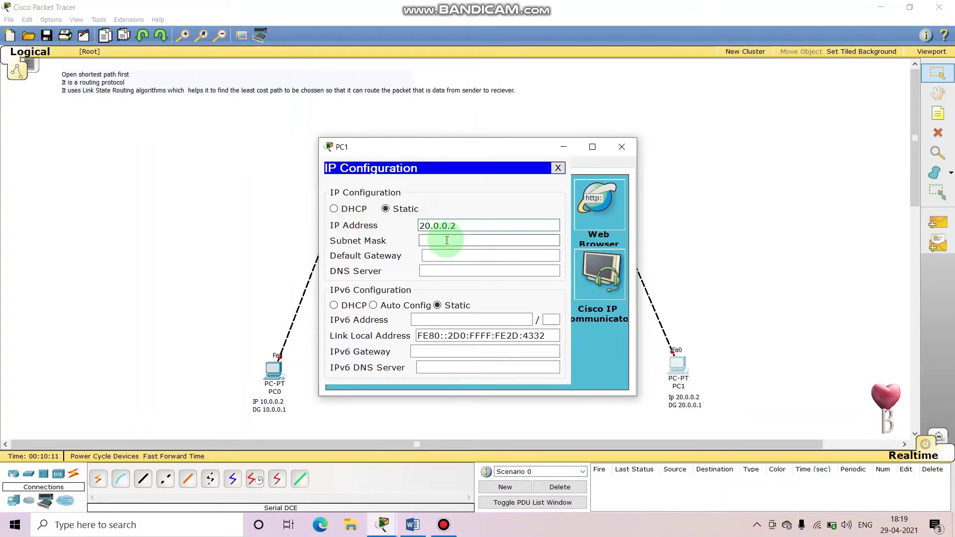
Step: Set PC1's subnet mask to 255.255.255.0, fill in the default gateway given in its note, and close its configuration window
left_click(443, 241)
type("2")
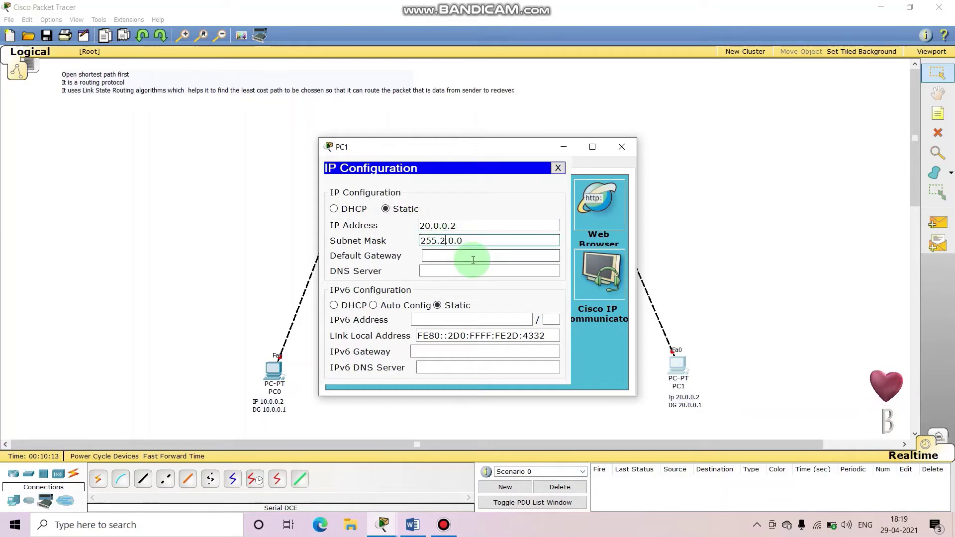
type("55.255")
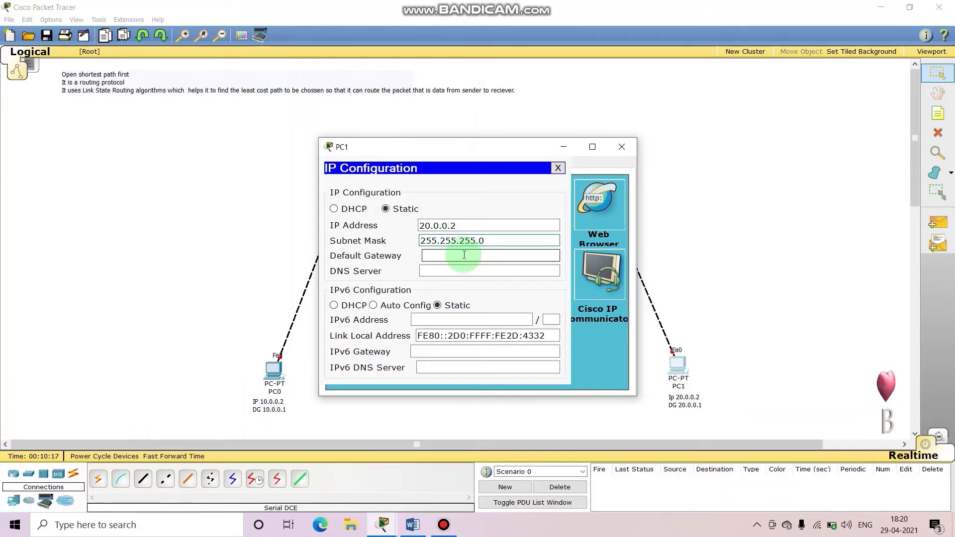
left_click(465, 255)
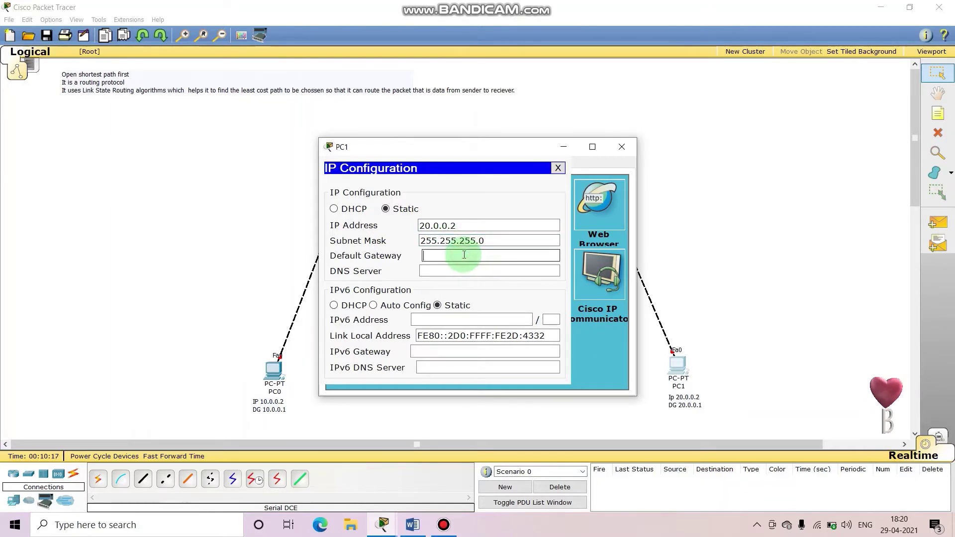
left_click(622, 148)
Step: Open Router0's interface configuration and set the FastEthernet0/0 IP address to 10.0.0.1
left_click(356, 204)
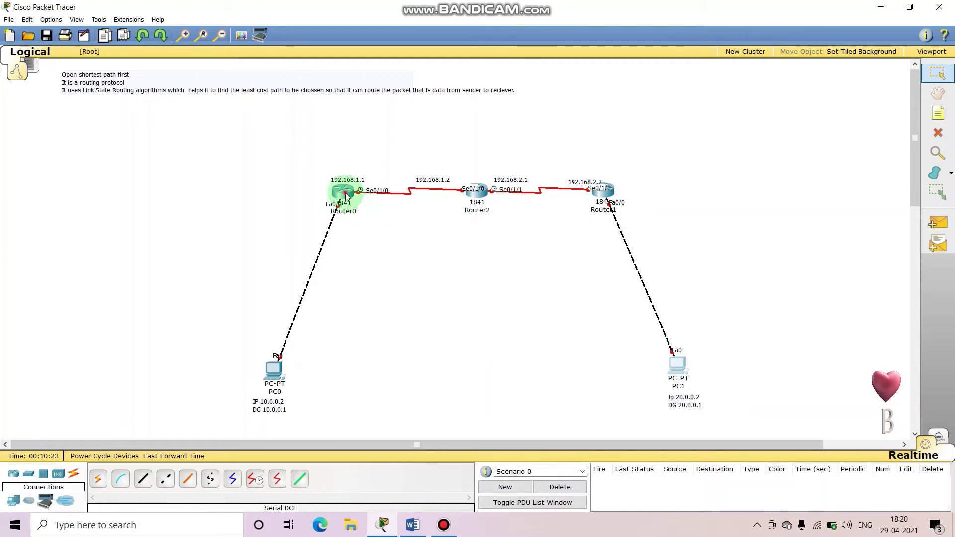
left_click_drag(374, 152, 458, 130)
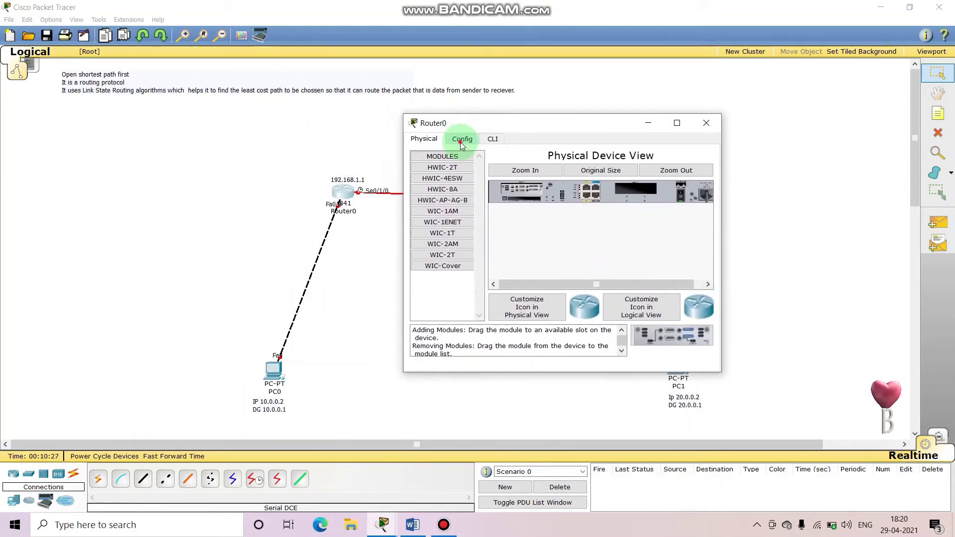
left_click(462, 138)
left_click(491, 139)
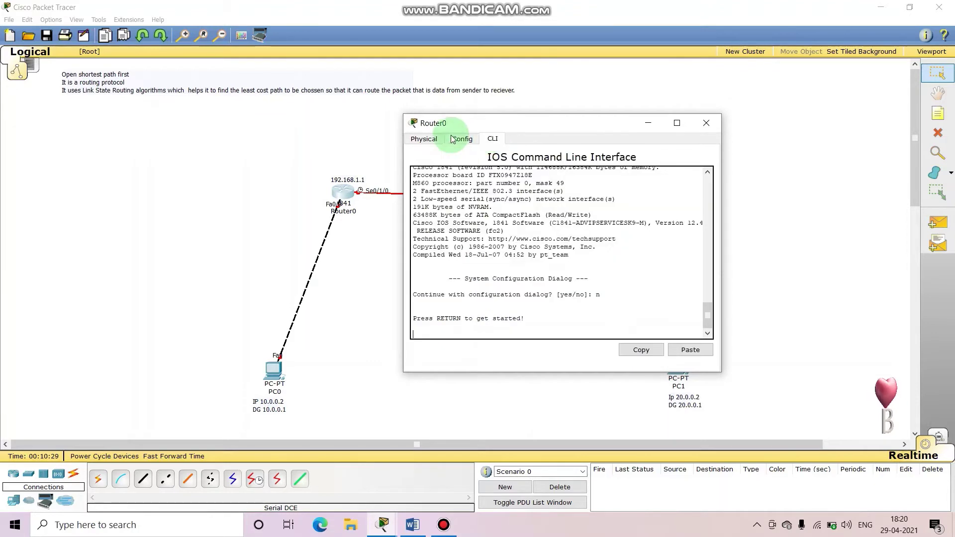
left_click(417, 140)
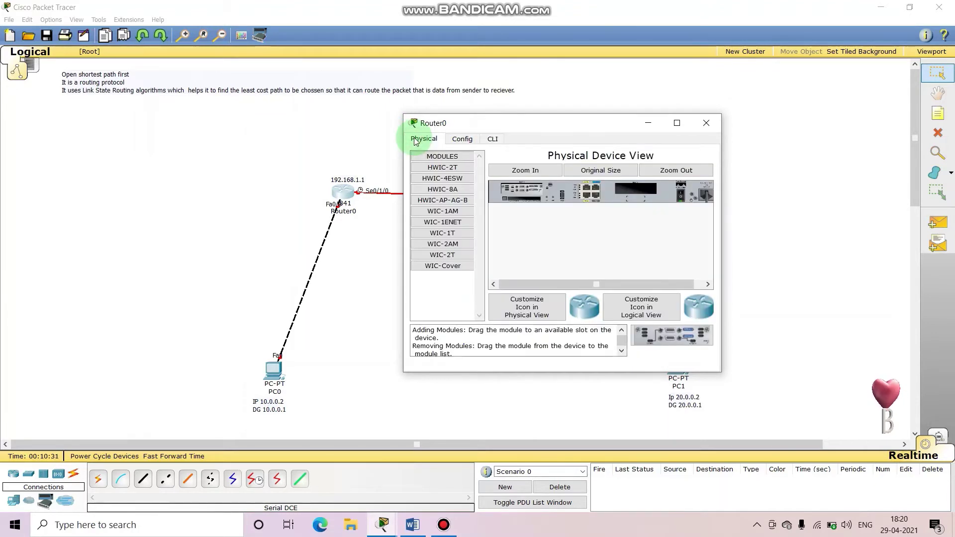
left_click(463, 139)
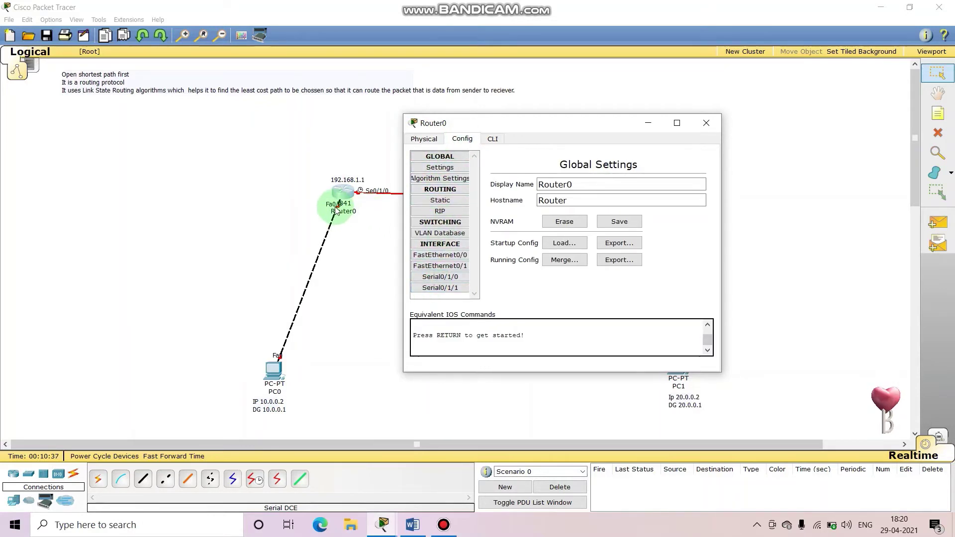
left_click(429, 255)
left_click(622, 258)
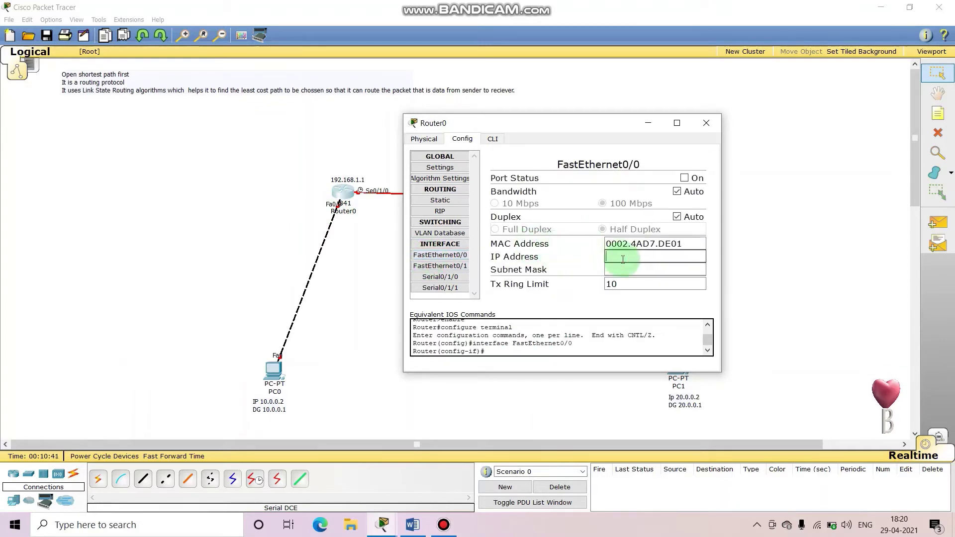
type("10.0.0.1")
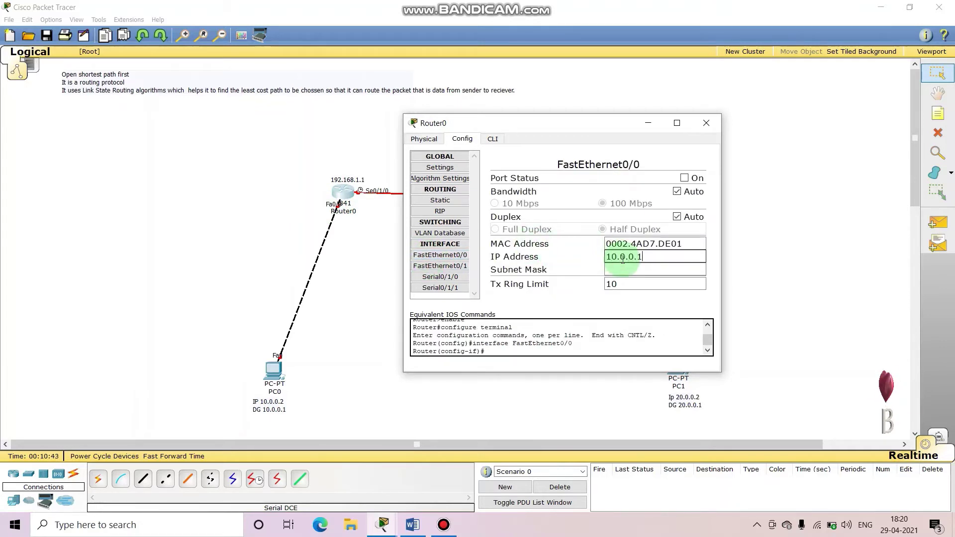
Step: Set the subnet mask of Router0's FastEthernet0/0 to 255.255.255.0 and turn the port on
left_click(630, 269)
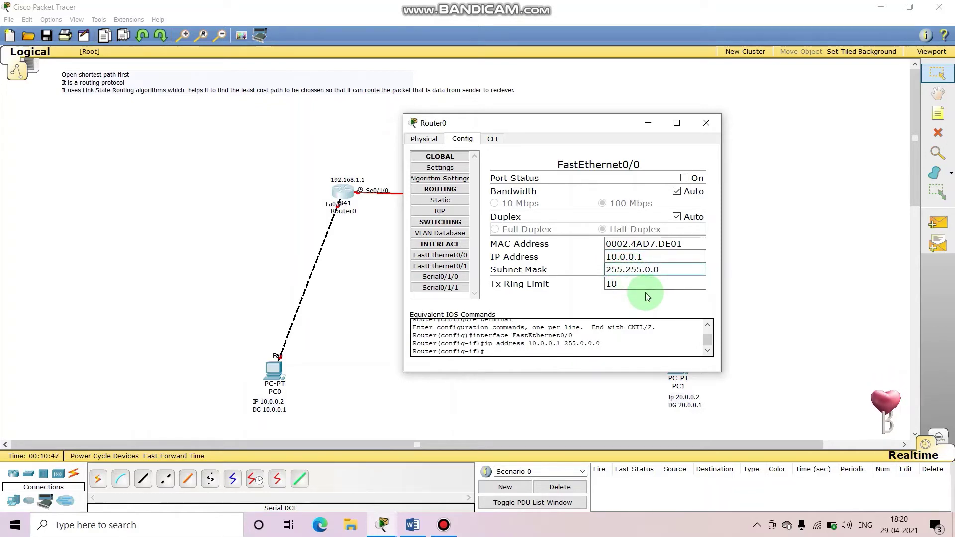
type("255.")
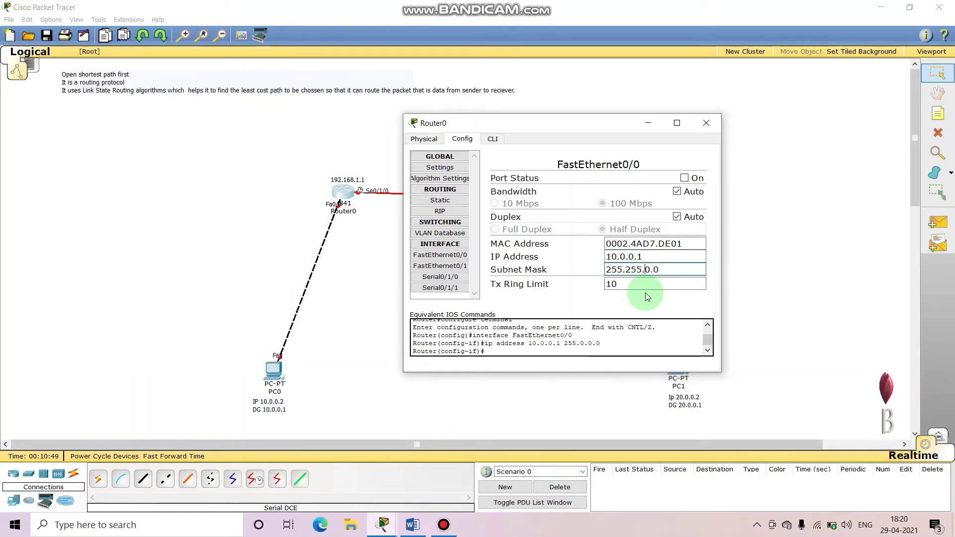
type("255.")
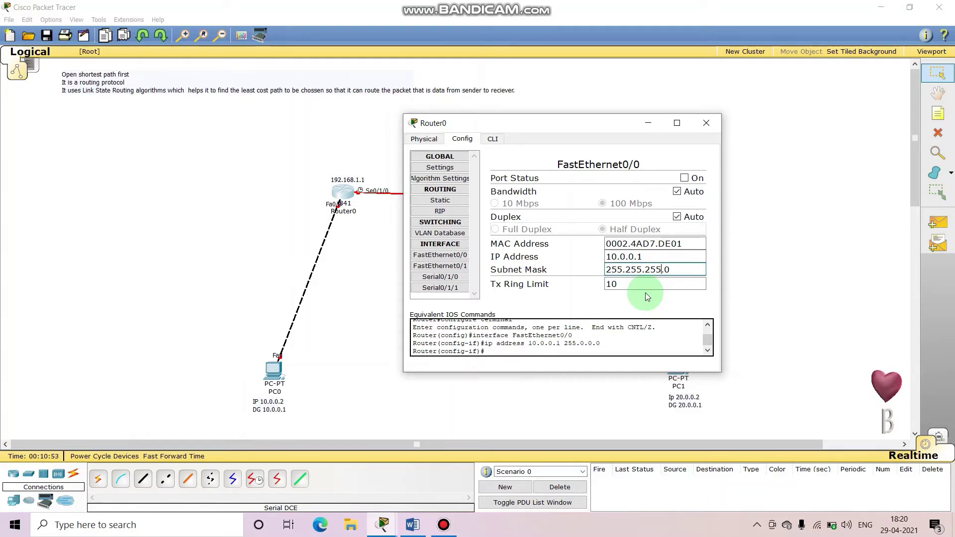
key("BackSpace")
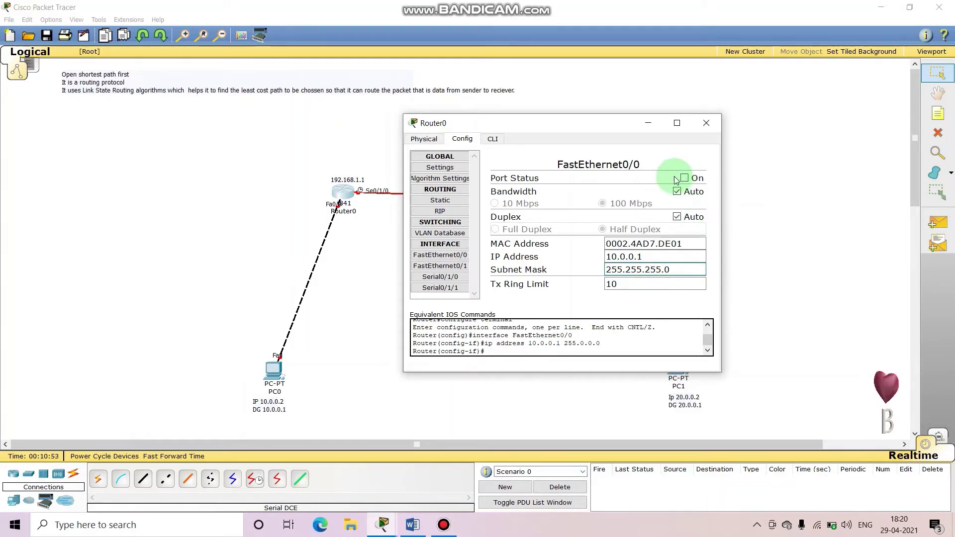
left_click(685, 179)
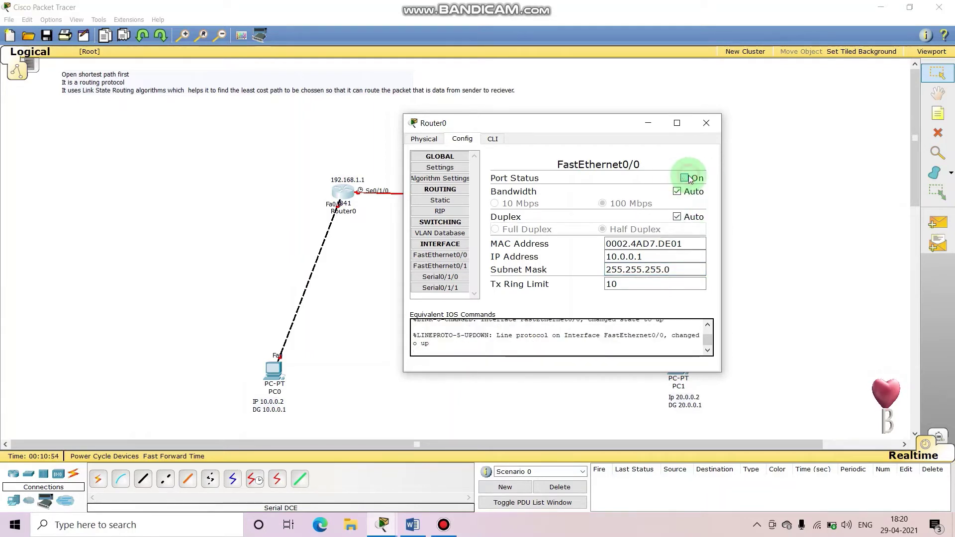
Step: Configure Router0's Serial0/1/0 with IP address 192.168.1.1 and subnet mask 255.255.255.0, turn the port on, and close the router window
left_click(436, 281)
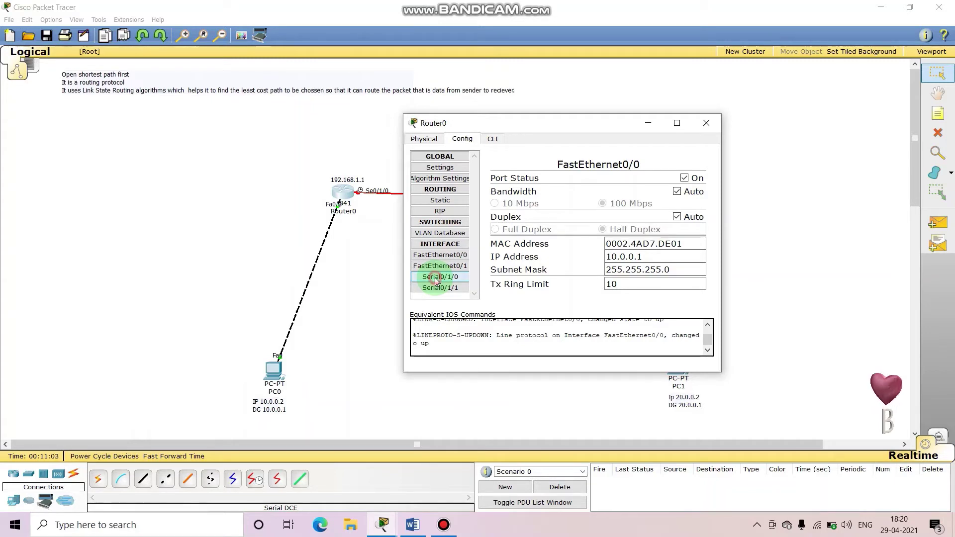
left_click(604, 244)
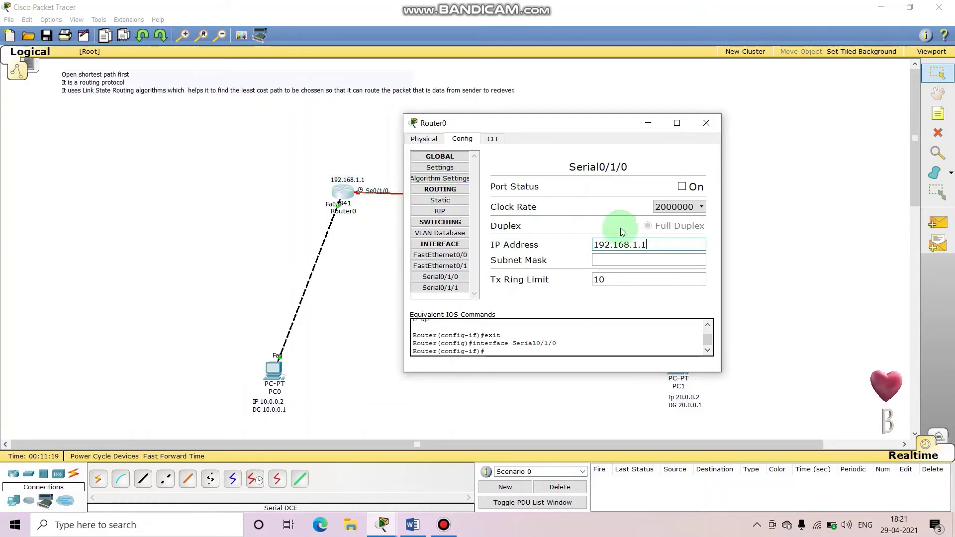
left_click(611, 262)
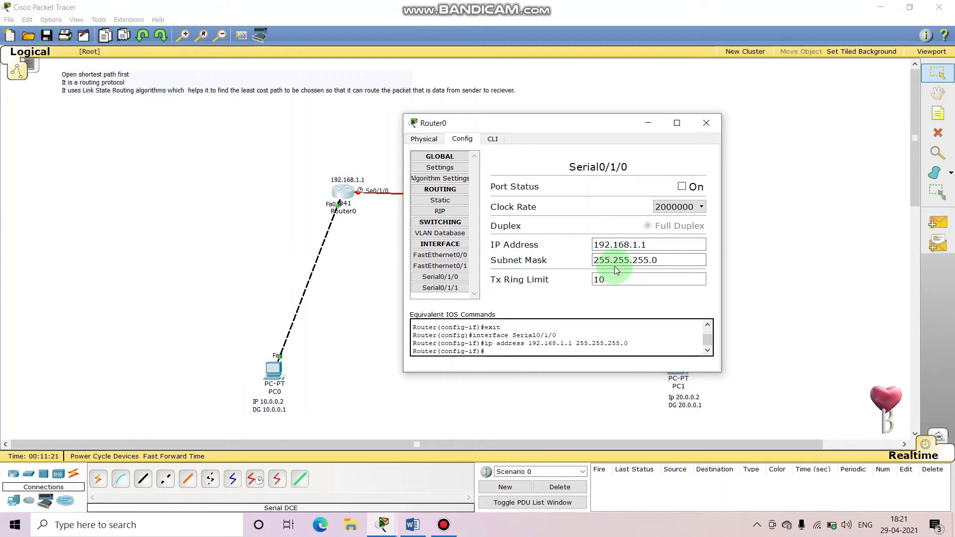
left_click(681, 187)
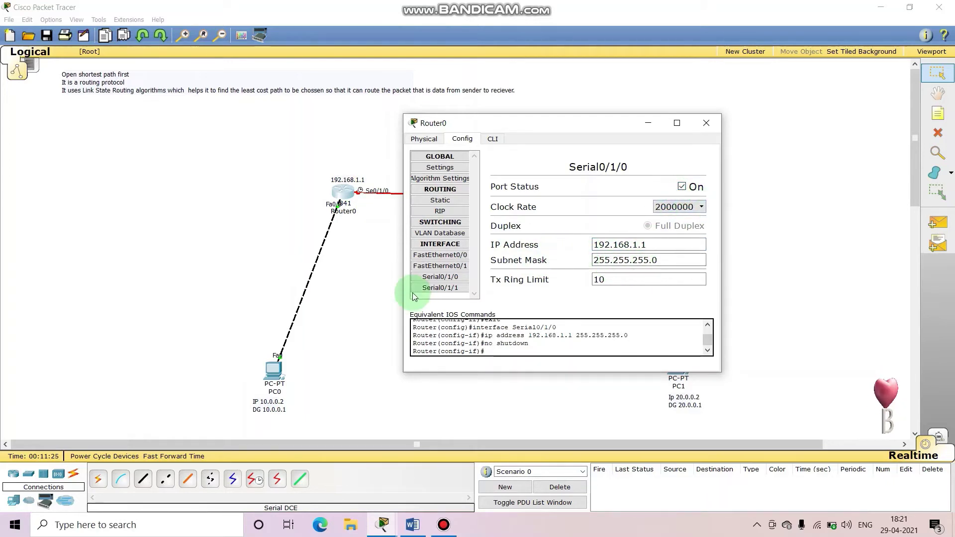
left_click(708, 124)
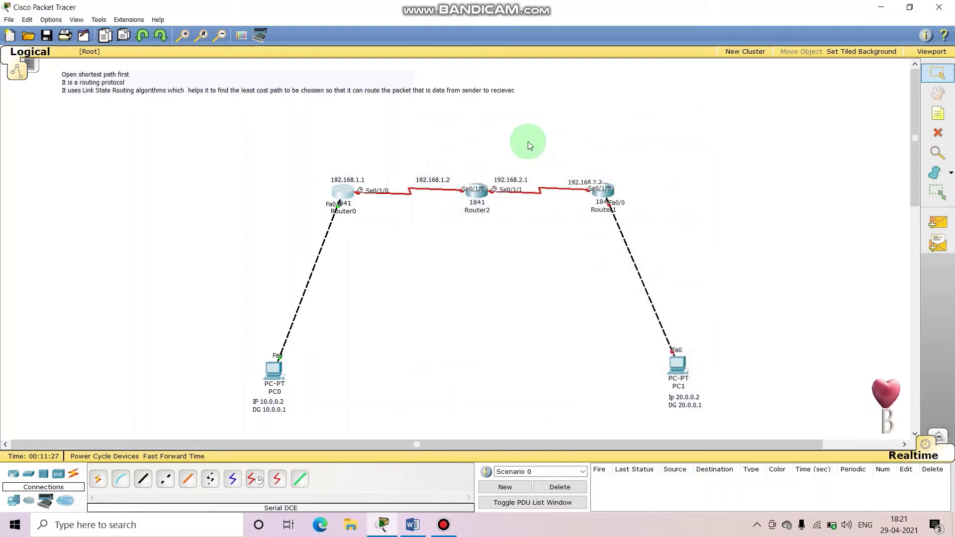
Step: Configure Router2's Serial0/1/0 with IP address 192.168.1.2 and subnet mask 255.255.255.0, and turn the port on
left_click(478, 196)
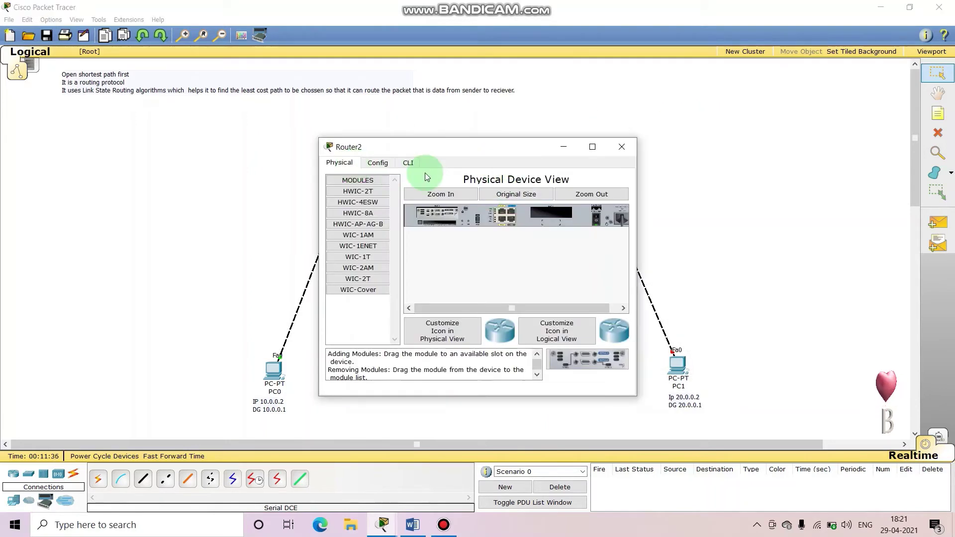
left_click(378, 162)
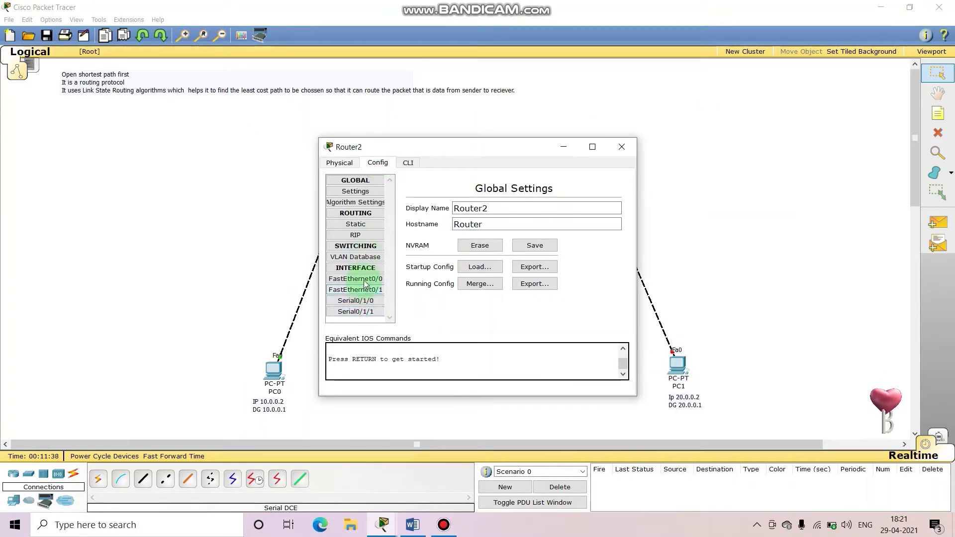
left_click(365, 302)
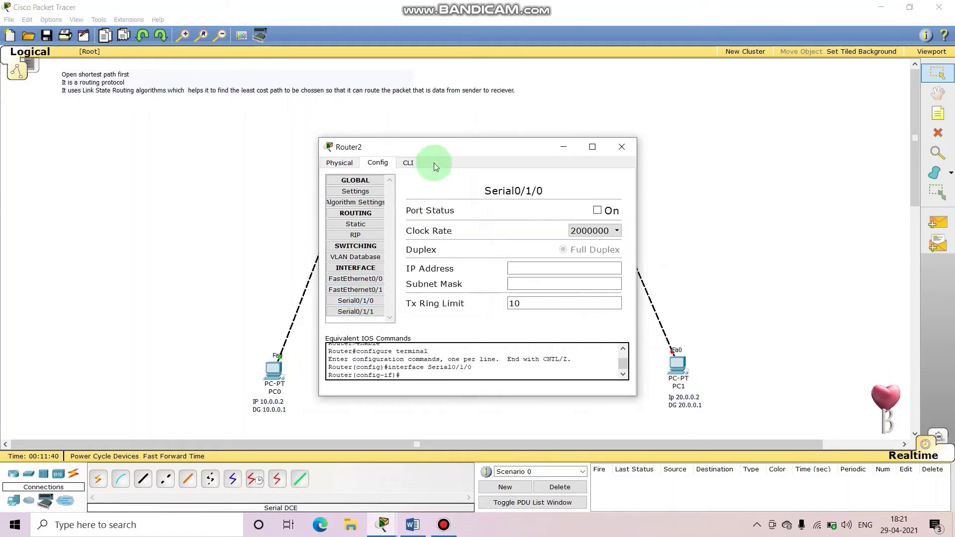
left_click_drag(434, 154, 587, 162)
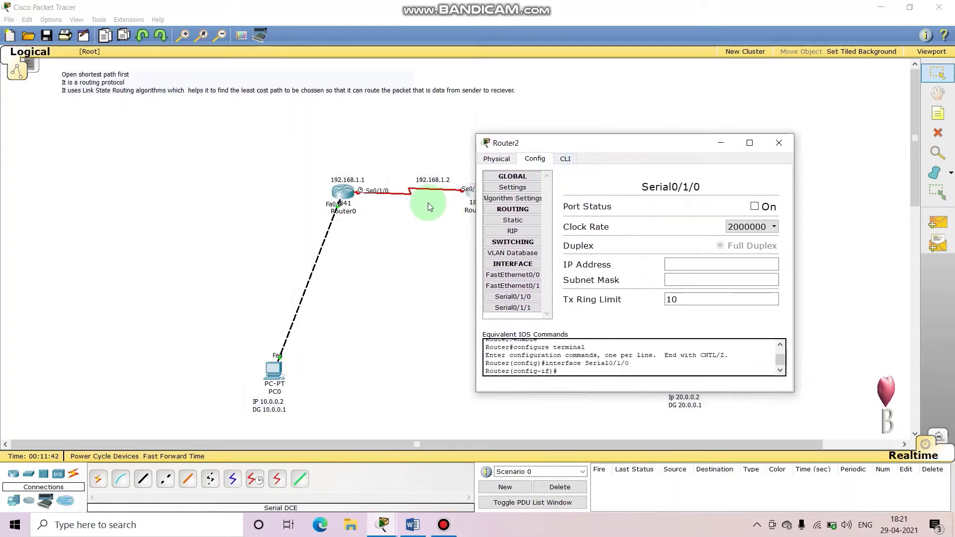
left_click_drag(531, 147, 553, 145)
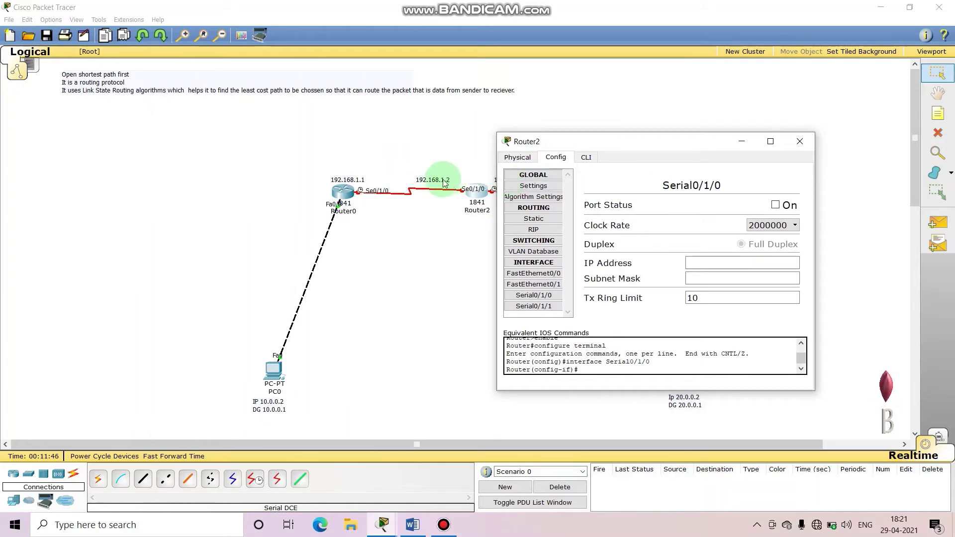
left_click(713, 264)
type("192.168.")
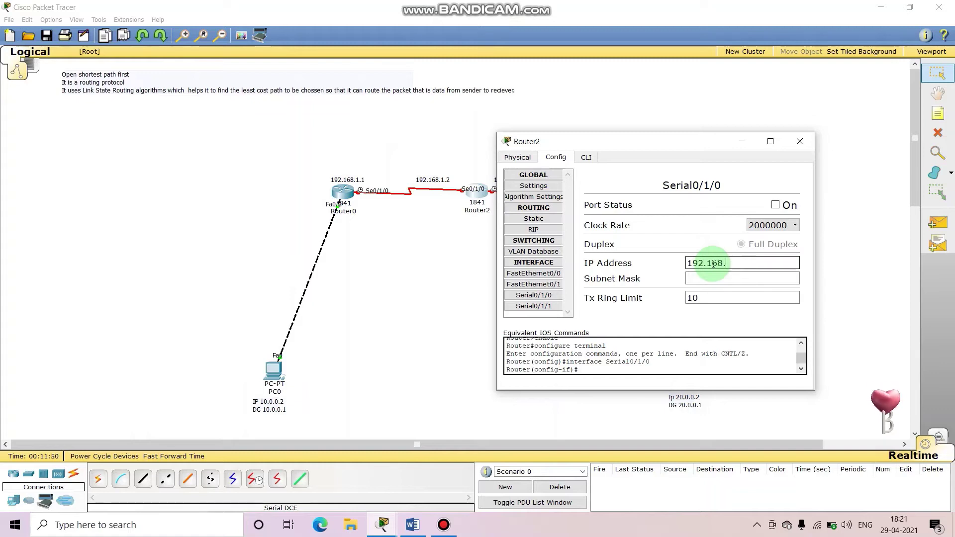
type("1.2")
left_click(713, 279)
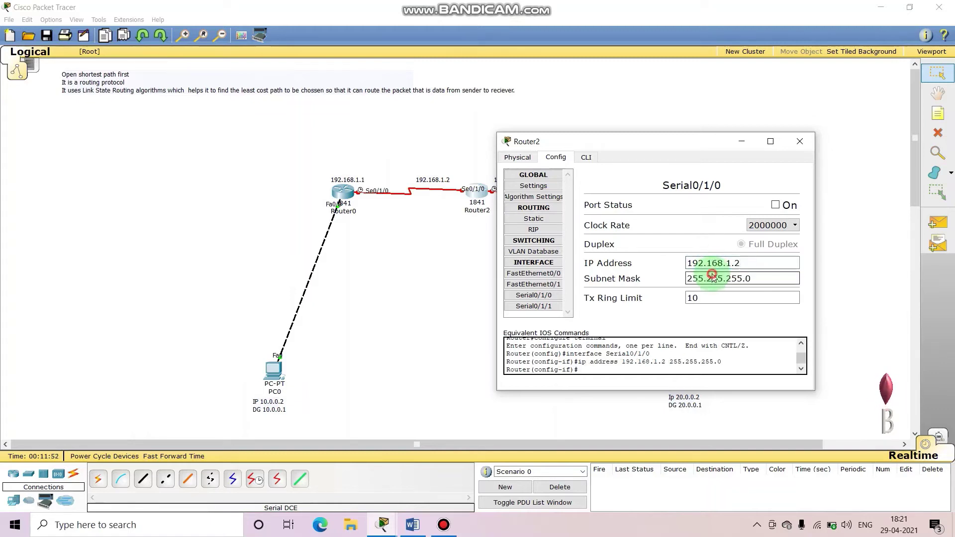
left_click(776, 206)
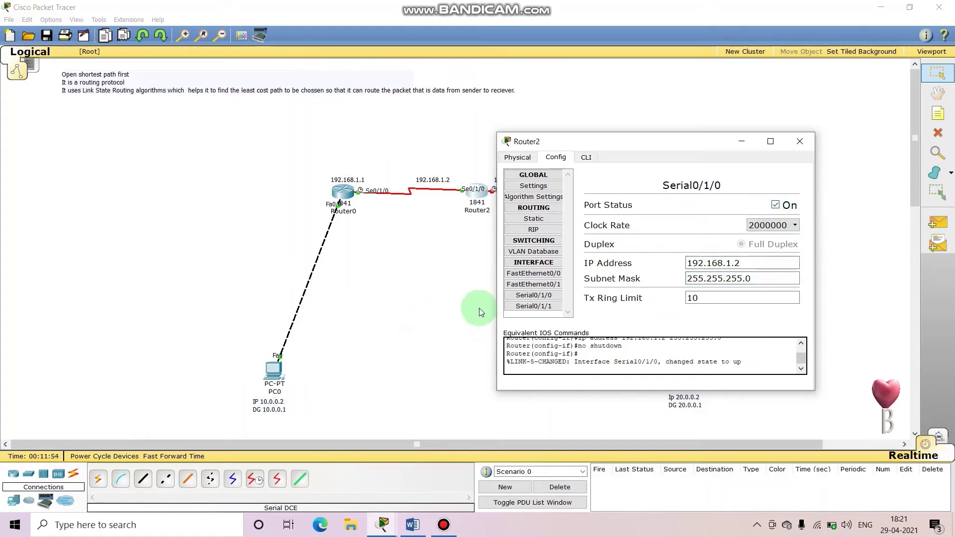
Step: Configure Router2's Serial0/1/1 with IP address 192.168.2.1 and subnet mask 255.255.255.0, turn the port on, and close the router window
left_click(533, 306)
left_click(752, 261)
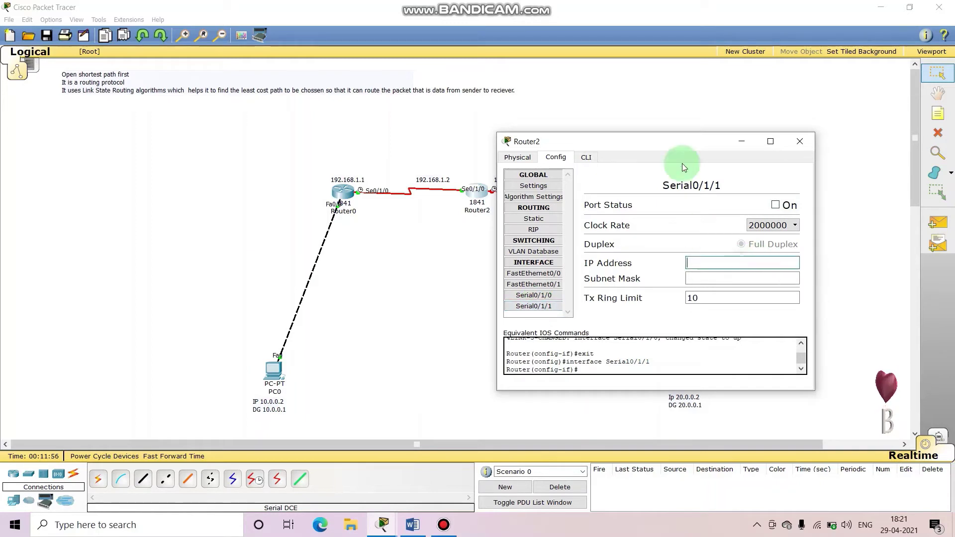
left_click_drag(684, 150, 348, 127)
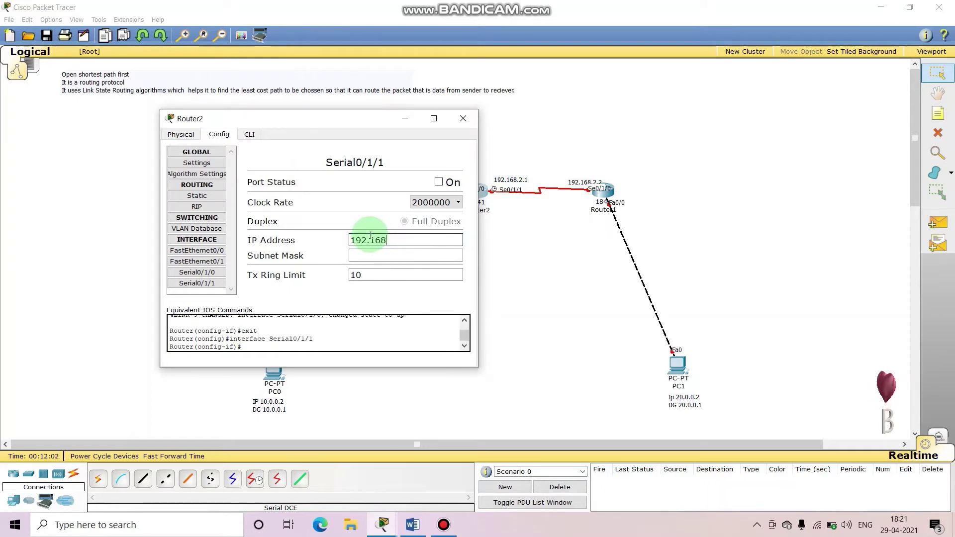
type(".2.1")
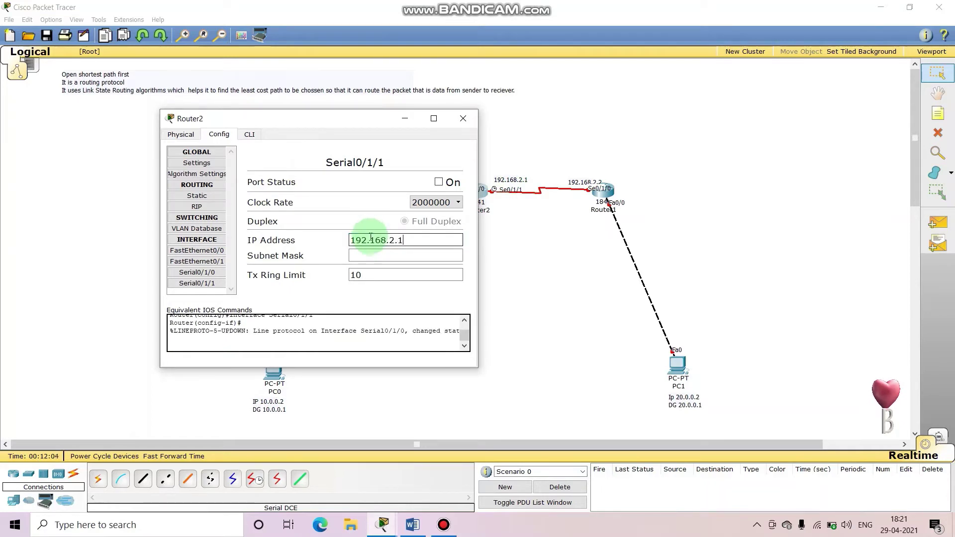
left_click(372, 254)
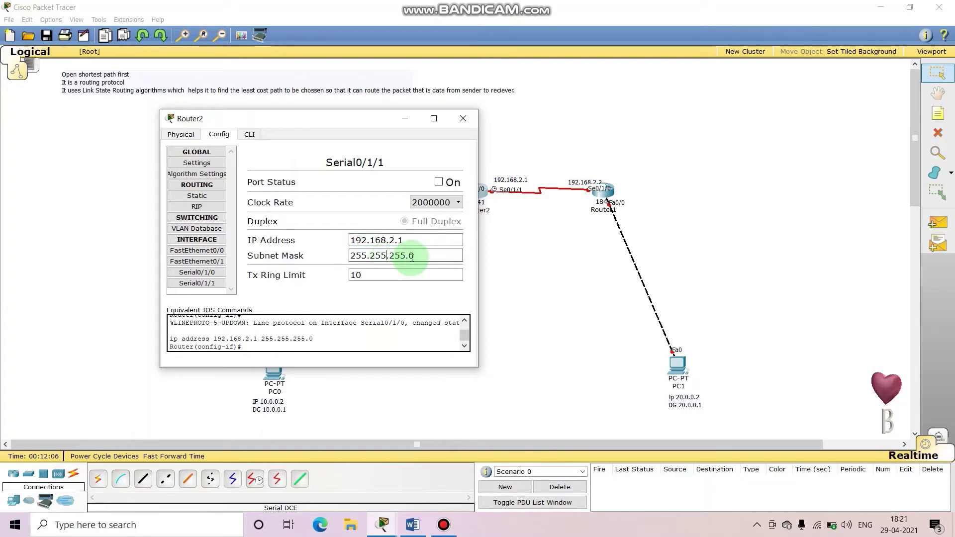
left_click(443, 181)
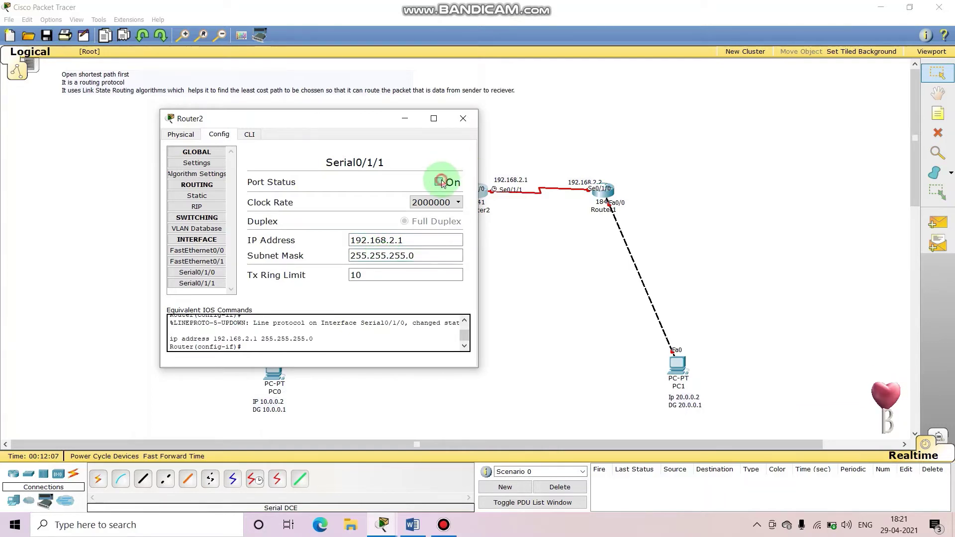
left_click(465, 118)
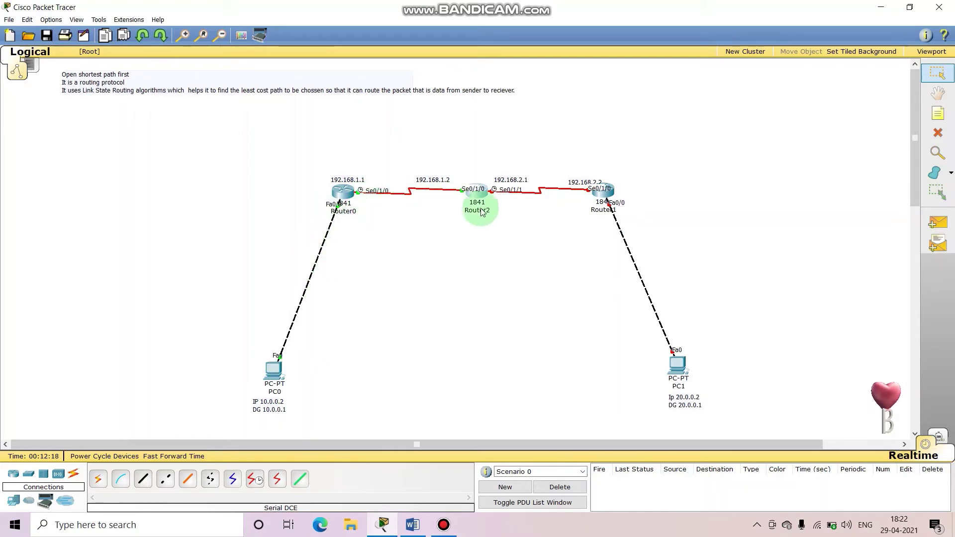
Step: Configure Router1's FastEthernet0/0 with IP address 20.0.0.1 and subnet mask 255.255.255.0, and turn the port on
left_click(599, 195)
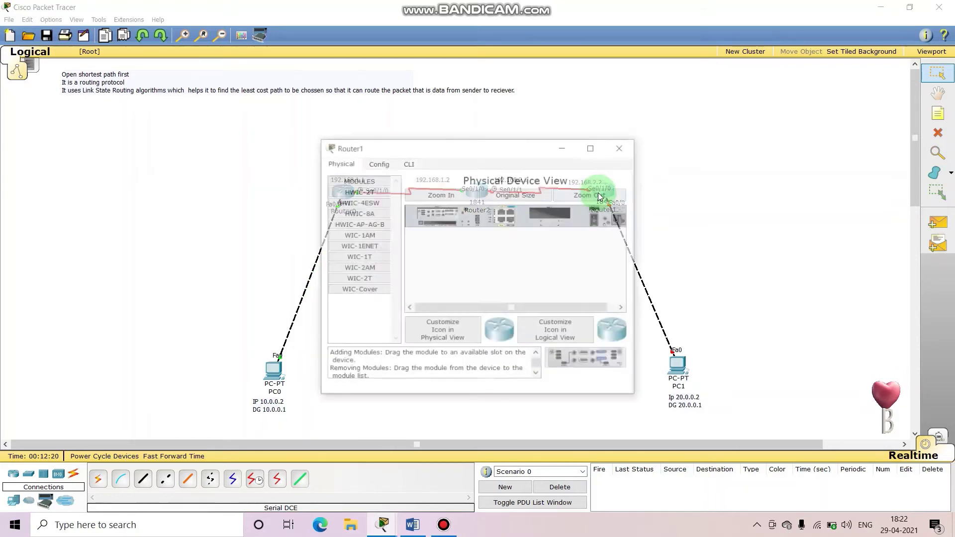
left_click_drag(518, 150, 286, 90)
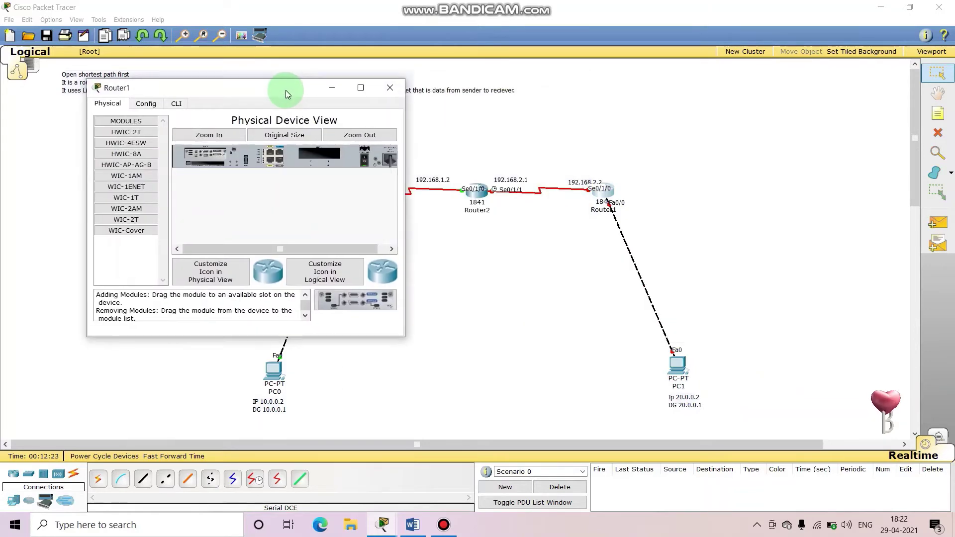
left_click(147, 104)
left_click(127, 222)
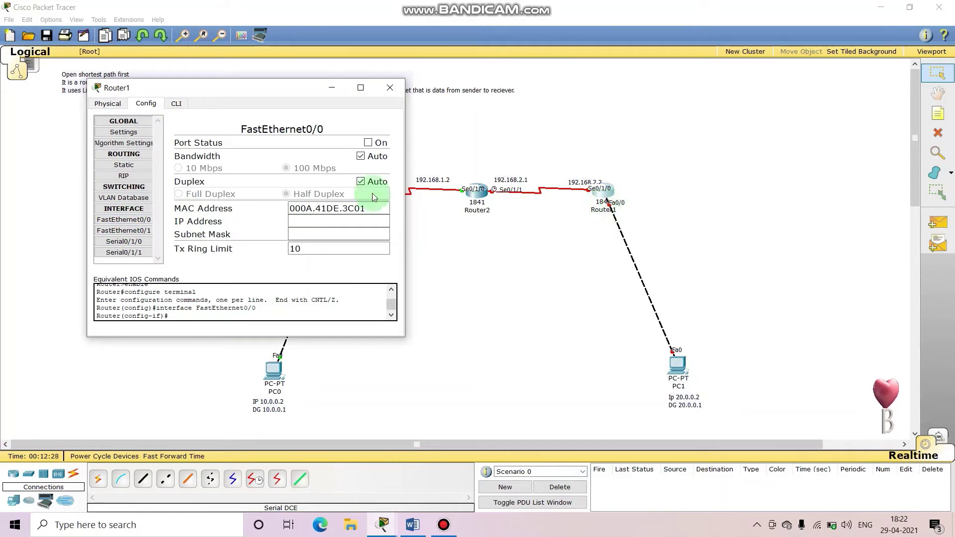
left_click(302, 223)
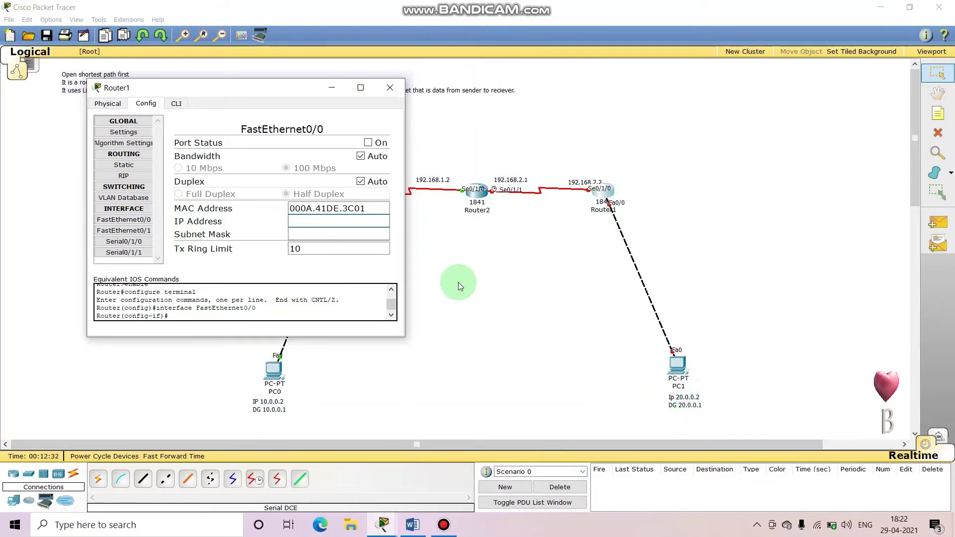
type("20.0.0.1")
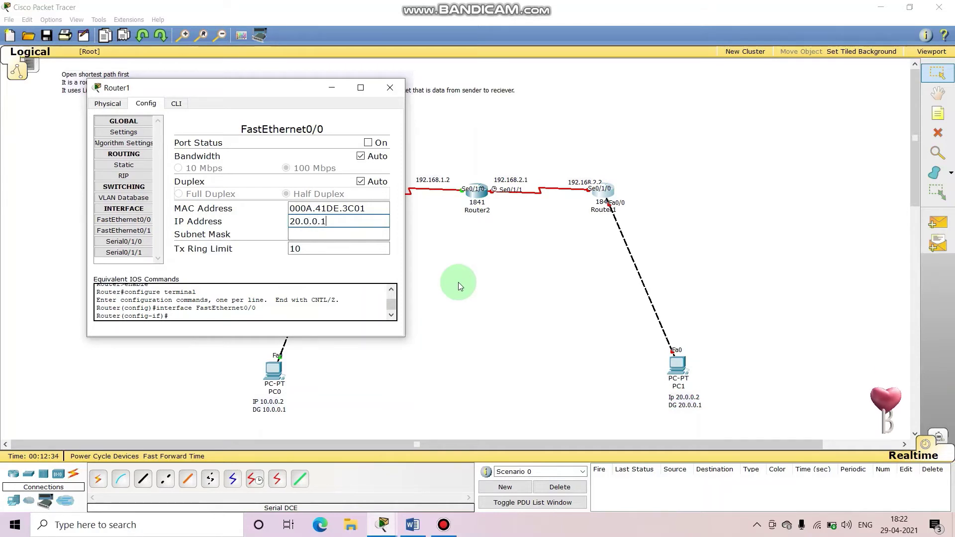
left_click(368, 240)
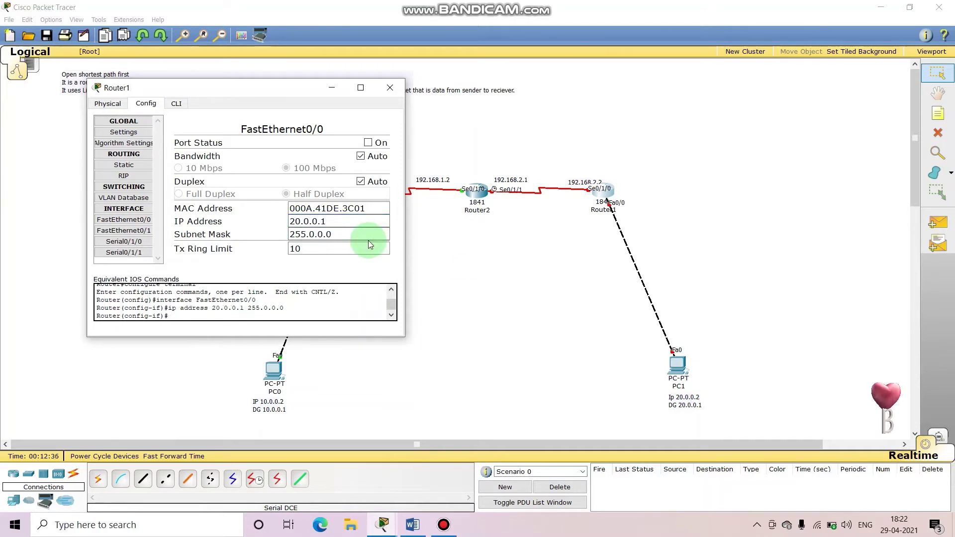
left_click(315, 237)
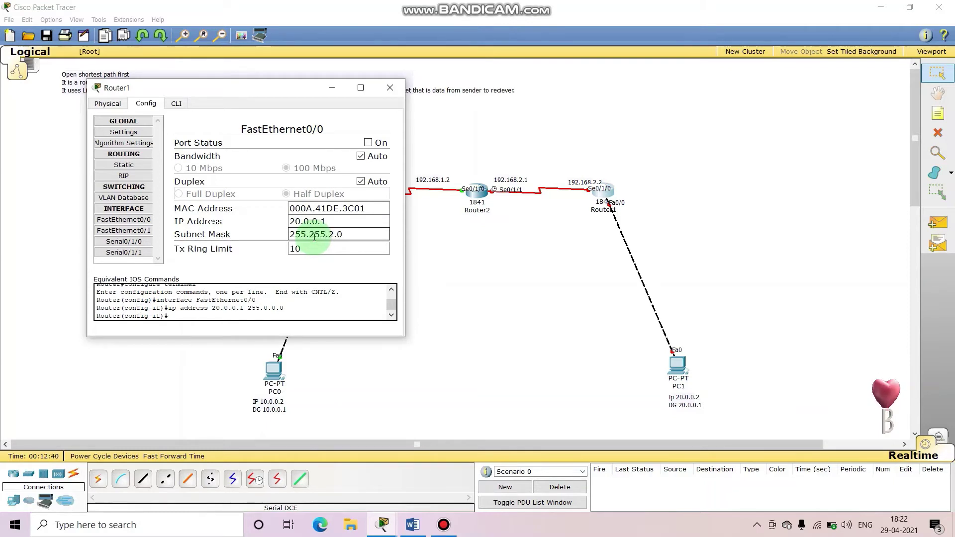
left_click(369, 143)
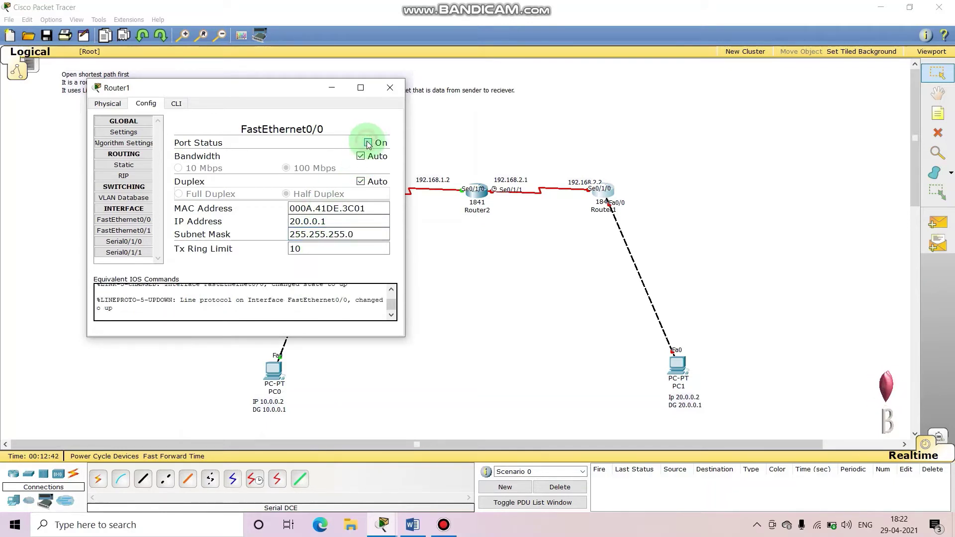
Step: Configure Router1's Serial0/1/0 with IP address 192.168.2.2 and subnet mask 255.255.255.0, turn the port on, and close the router window
left_click(124, 241)
left_click(311, 209)
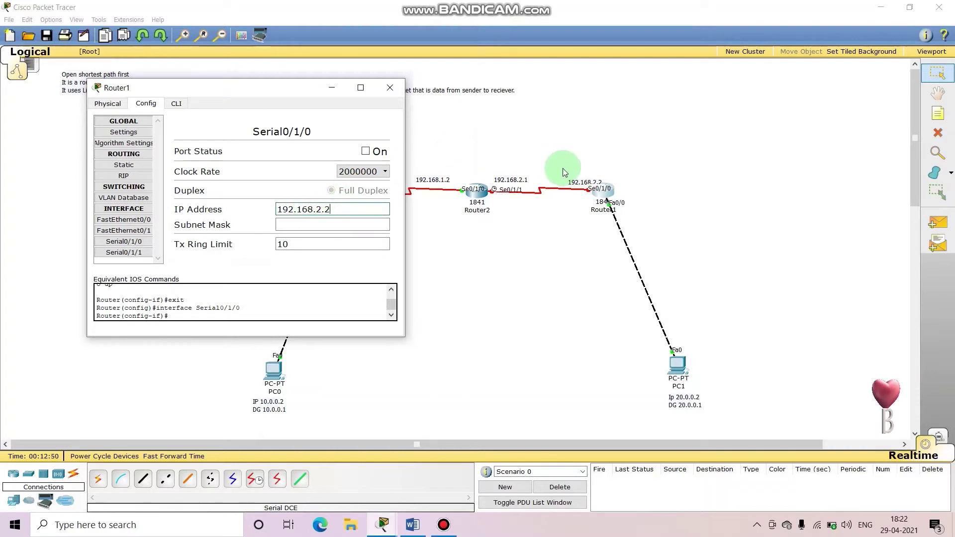
left_click(287, 228)
left_click(366, 151)
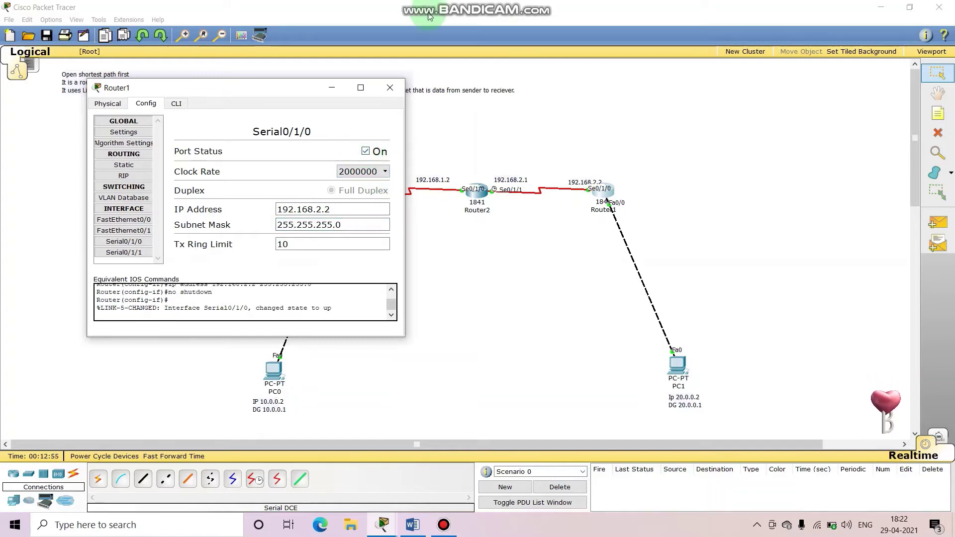
left_click(393, 87)
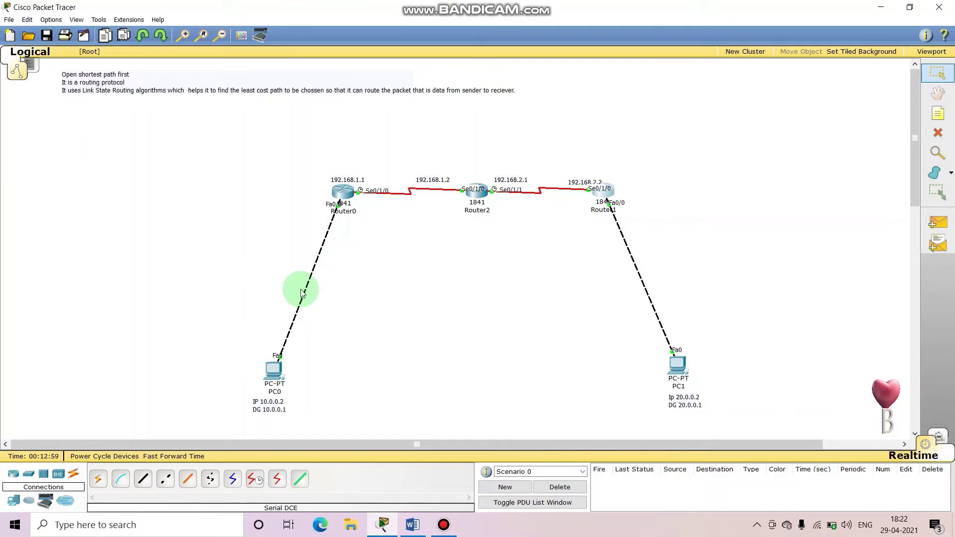
Step: Shift Router1 slightly away from its address label and send a simple PDU from PC0 to PC1
scroll(366, 284, "down", 1)
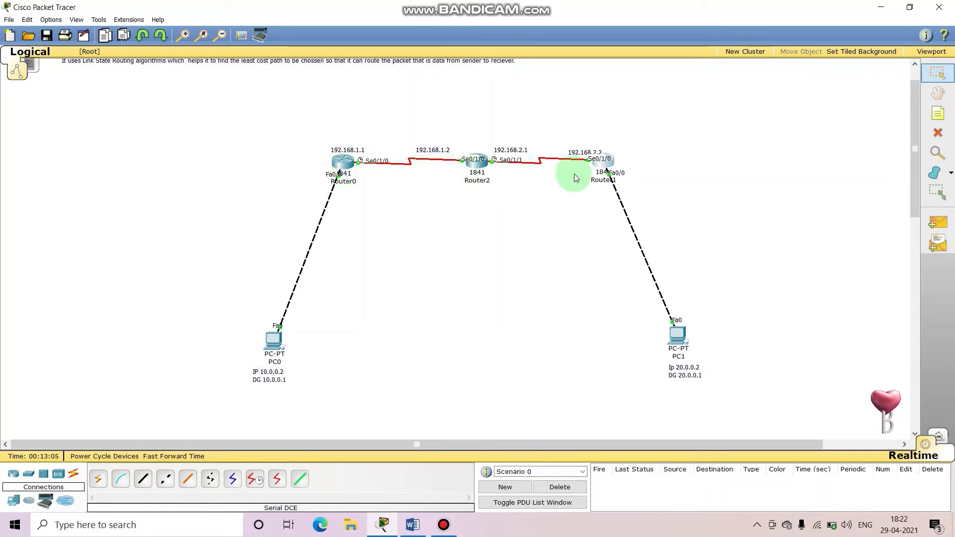
left_click_drag(610, 163, 611, 162)
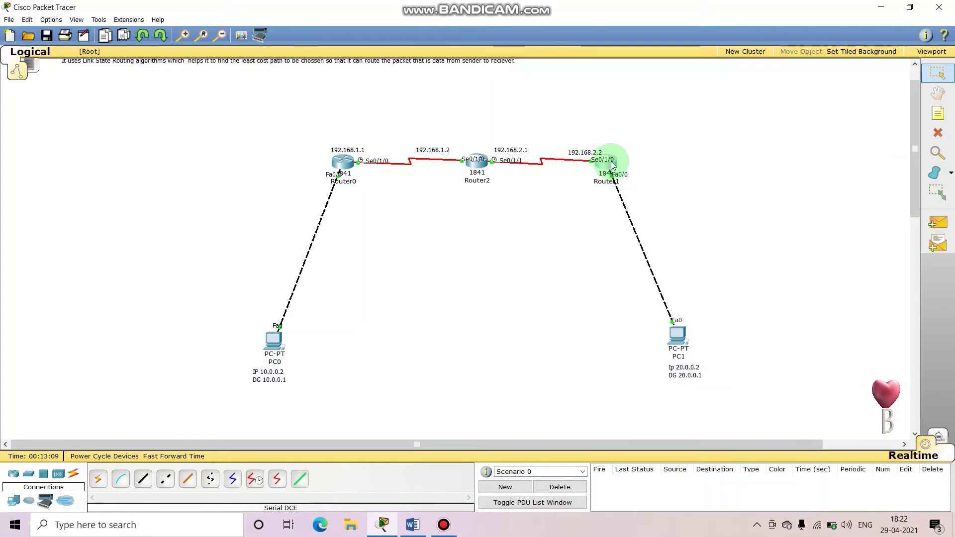
left_click(928, 223)
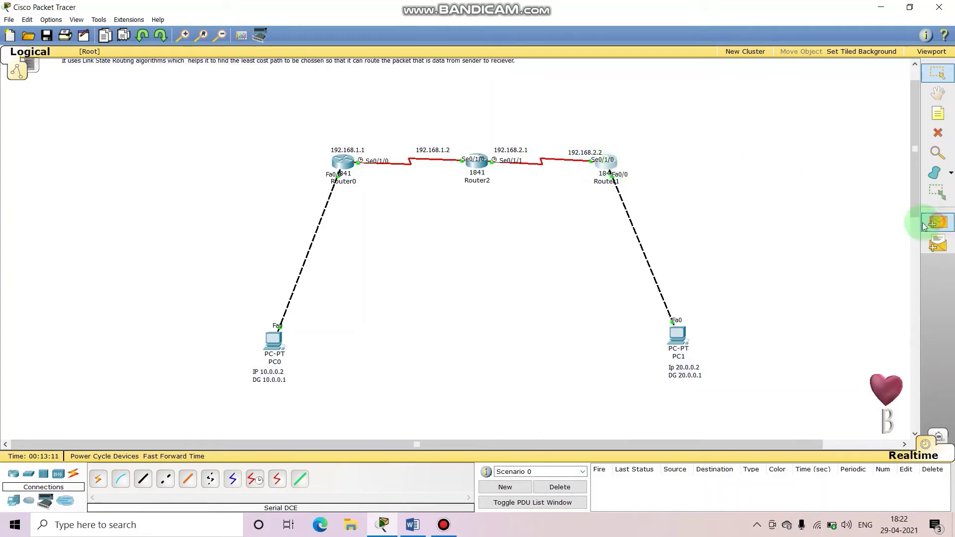
left_click(272, 342)
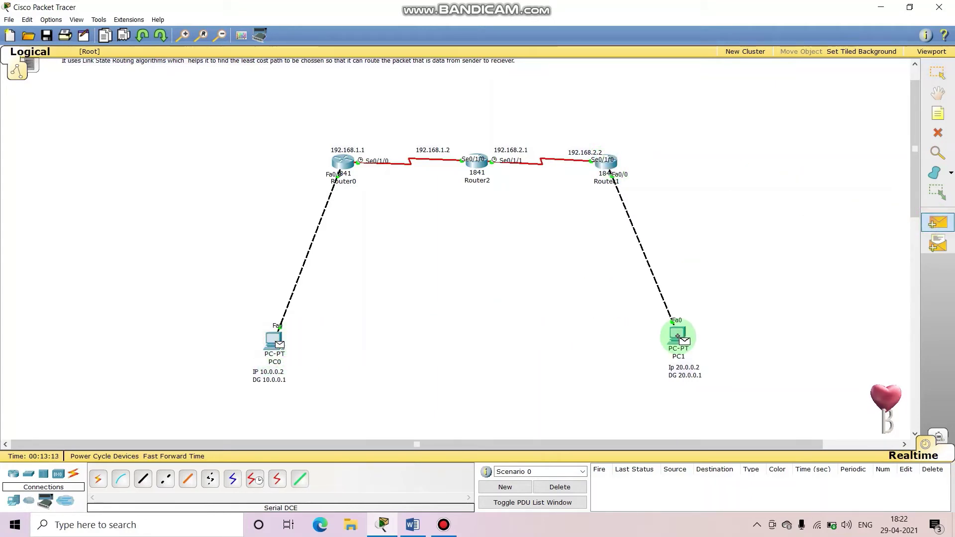
left_click(677, 336)
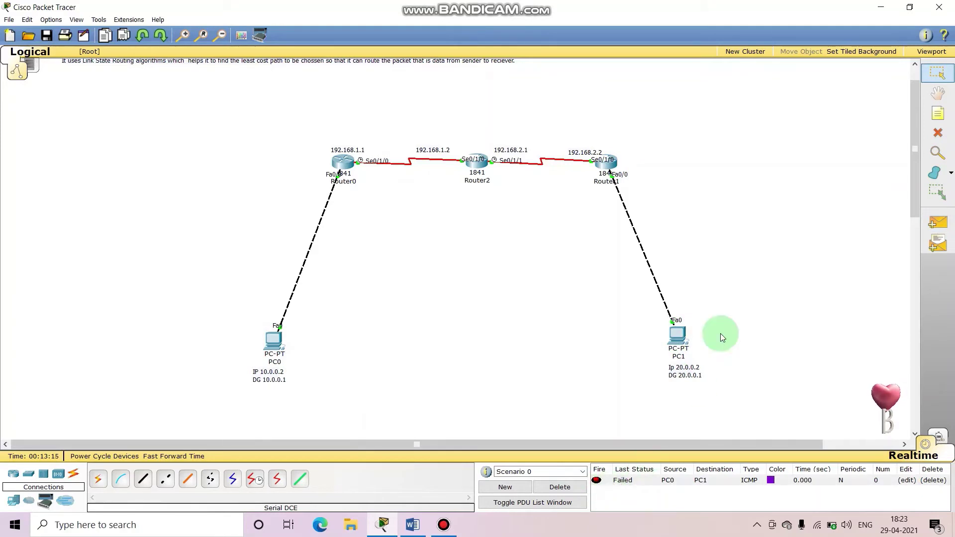
Step: Test connectivity by sending simple PDUs from PC0 to Router0 and from PC0 to Router2
left_click(934, 232)
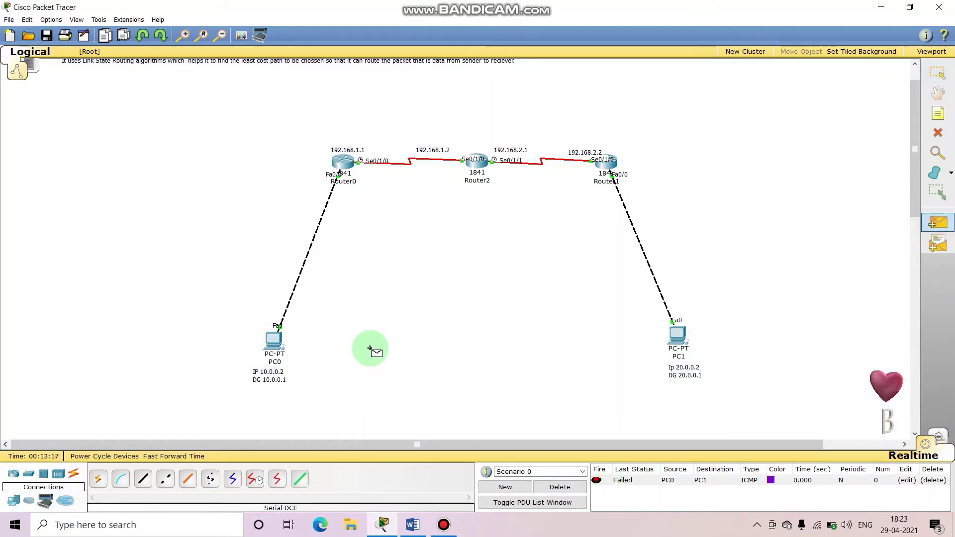
left_click(273, 342)
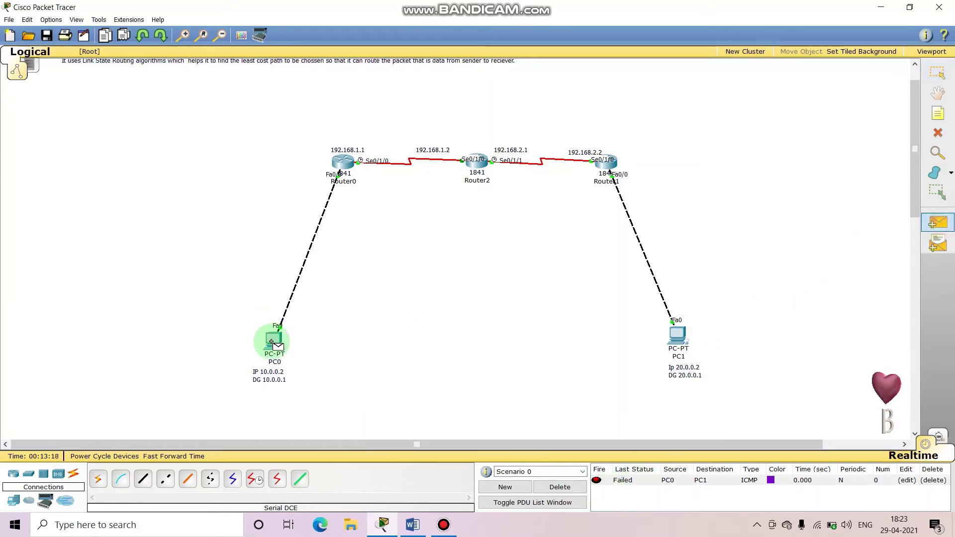
left_click(342, 158)
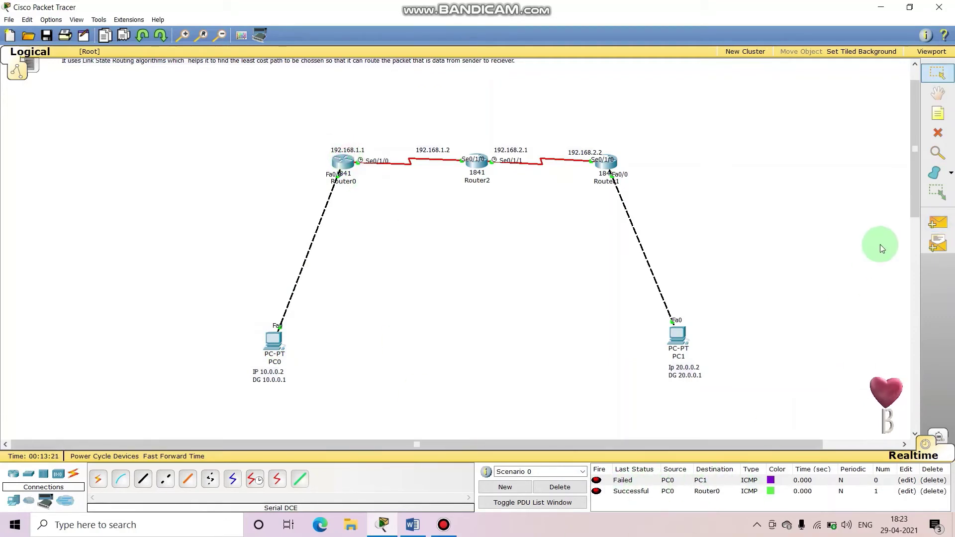
left_click(936, 224)
left_click(669, 316)
left_click(273, 341)
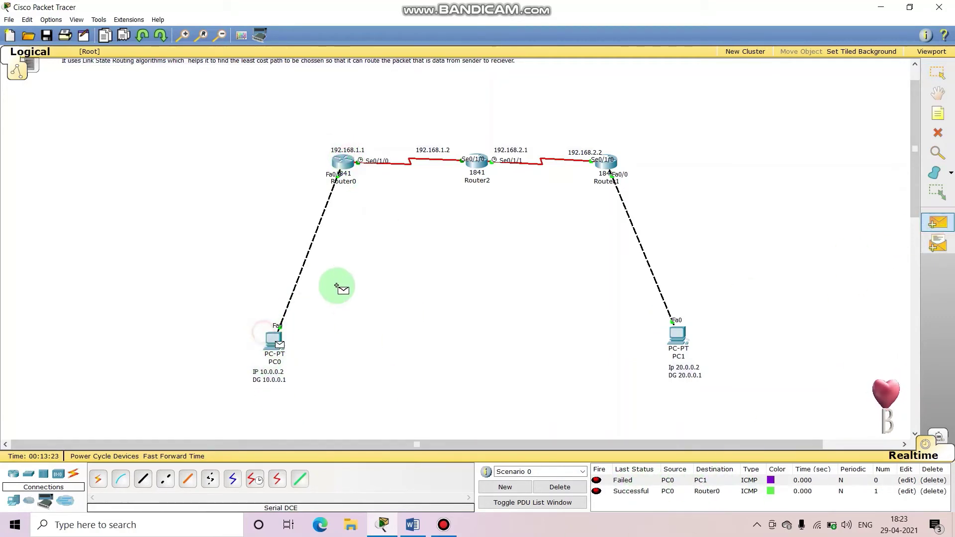
left_click(468, 164)
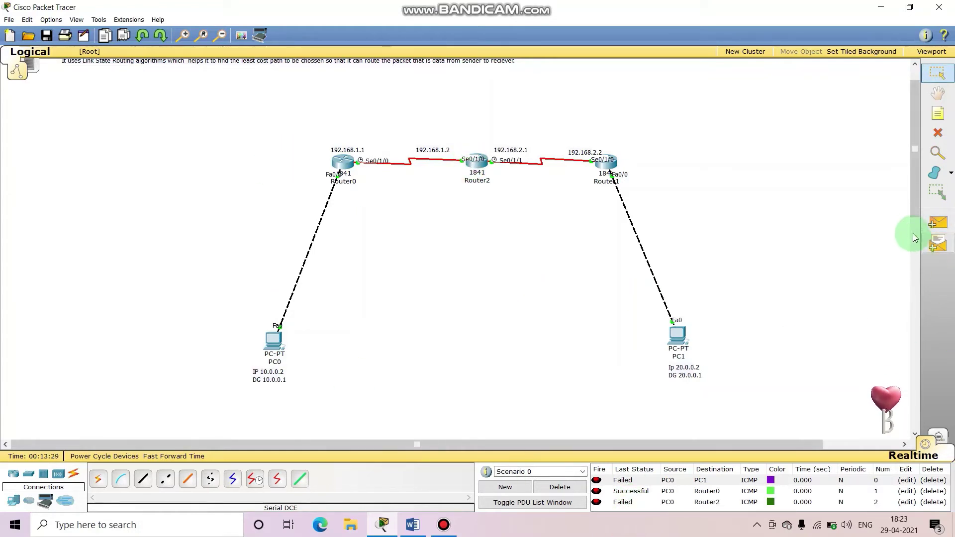
Step: Send another simple PDU from PC0 to Router2 and clear the PDU test results by deleting Scenario 0's entries
left_click(941, 232)
left_click(269, 338)
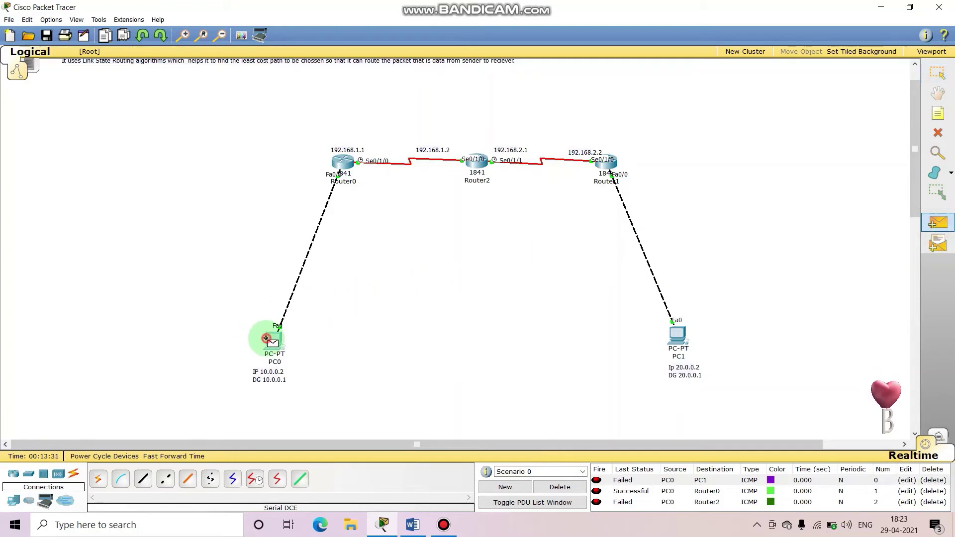
left_click(476, 161)
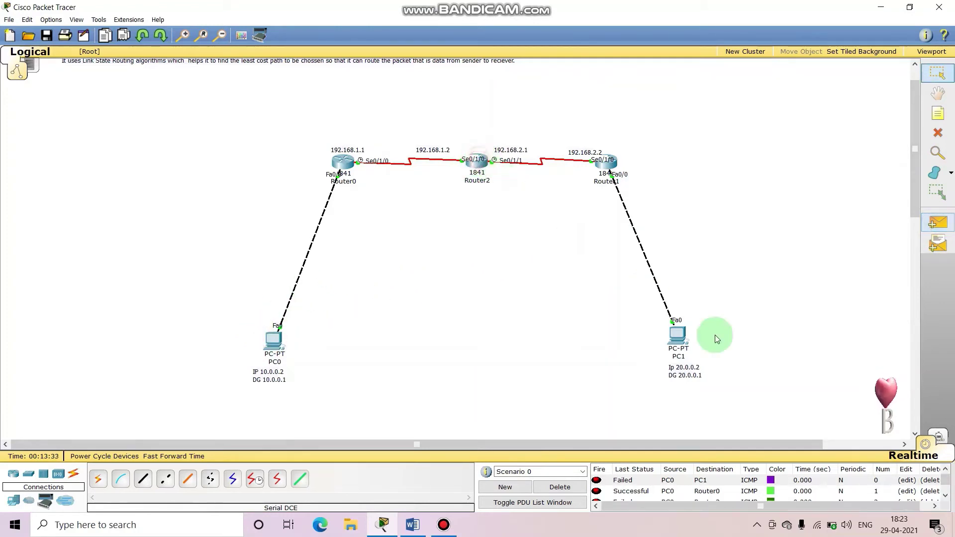
scroll(936, 485, "down", 2)
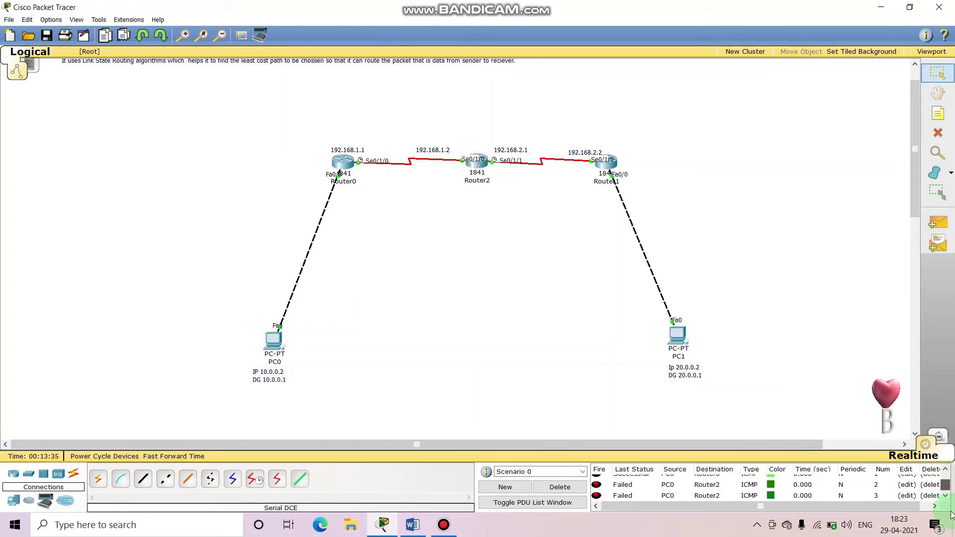
left_click(559, 489)
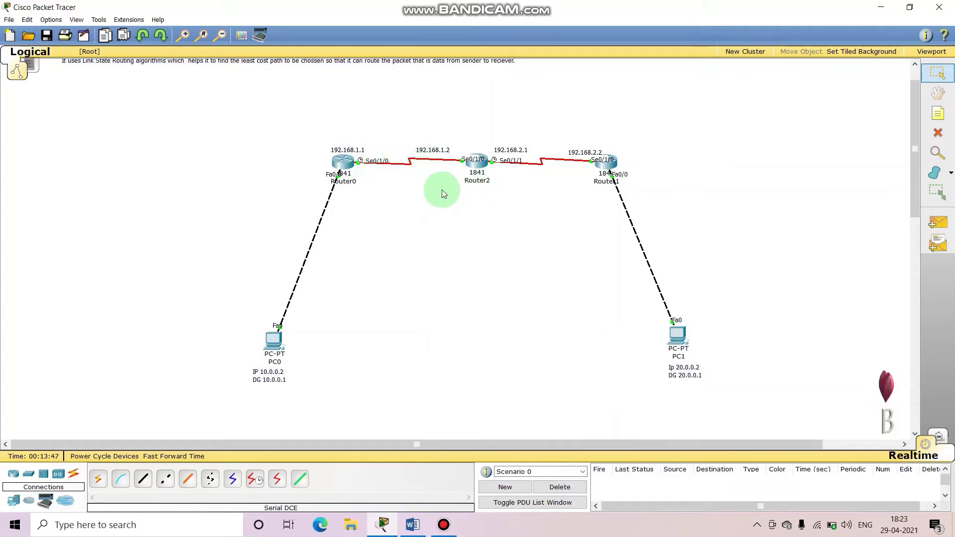
Step: Open Router0's command line and exit the interface and global configuration modes back to the privileged prompt
scroll(442, 189, "up", 1)
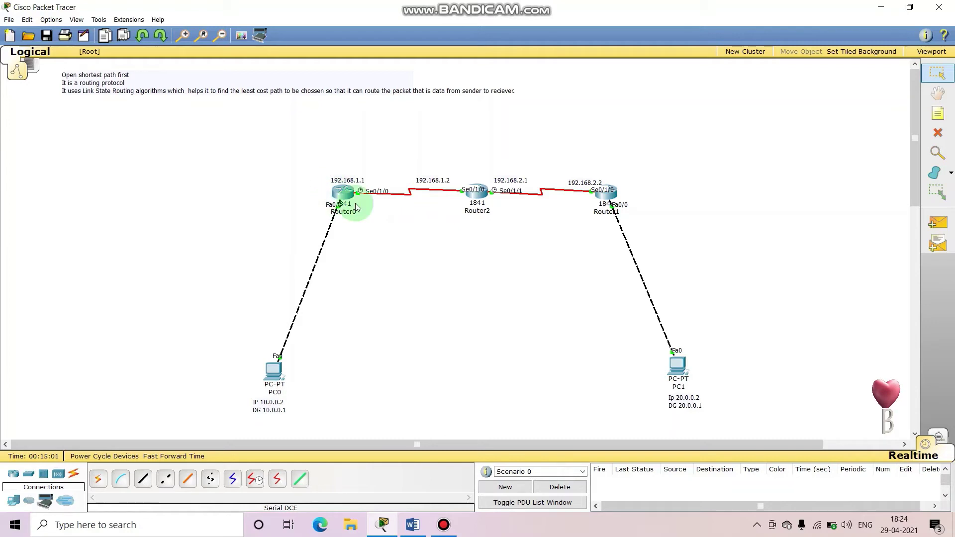
mouse_move(343, 191)
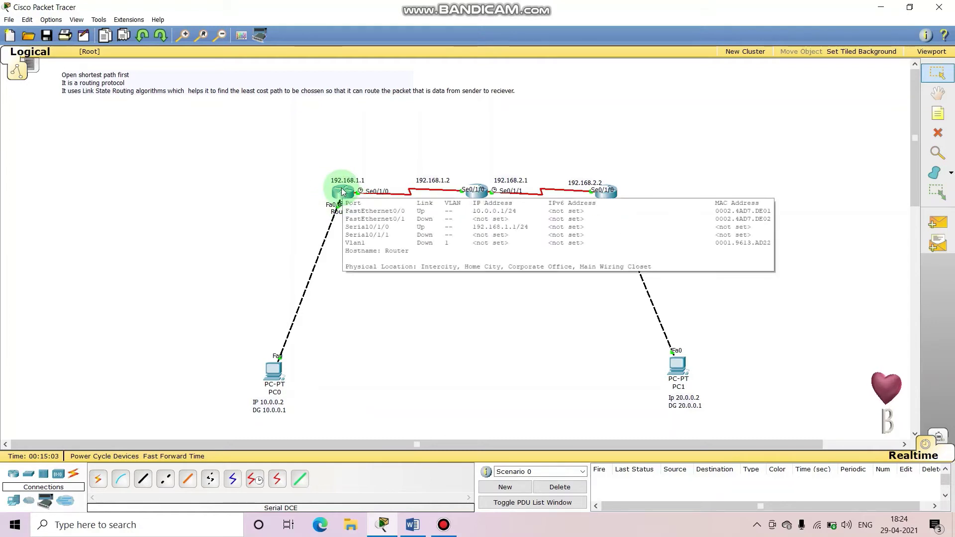
left_click(342, 192)
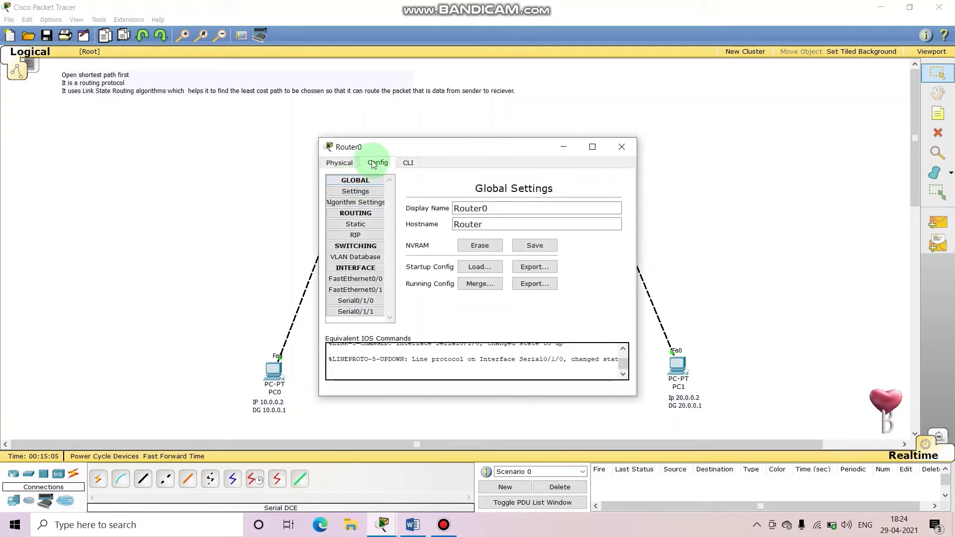
left_click(408, 163)
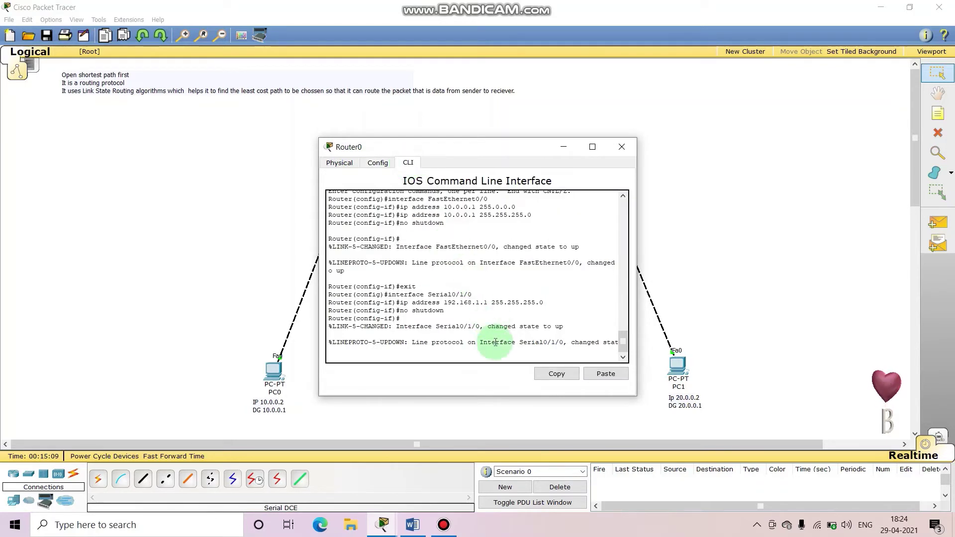
key("Return")
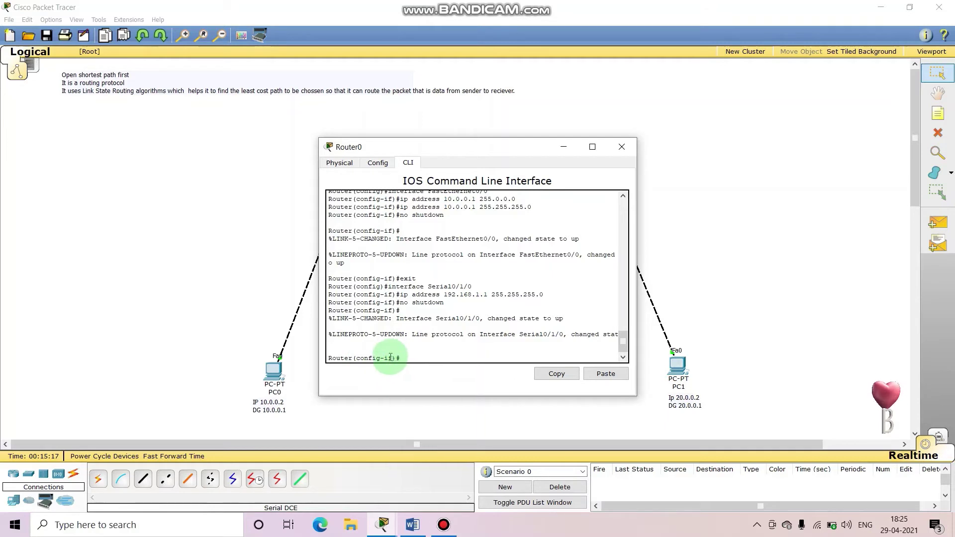
type("ex")
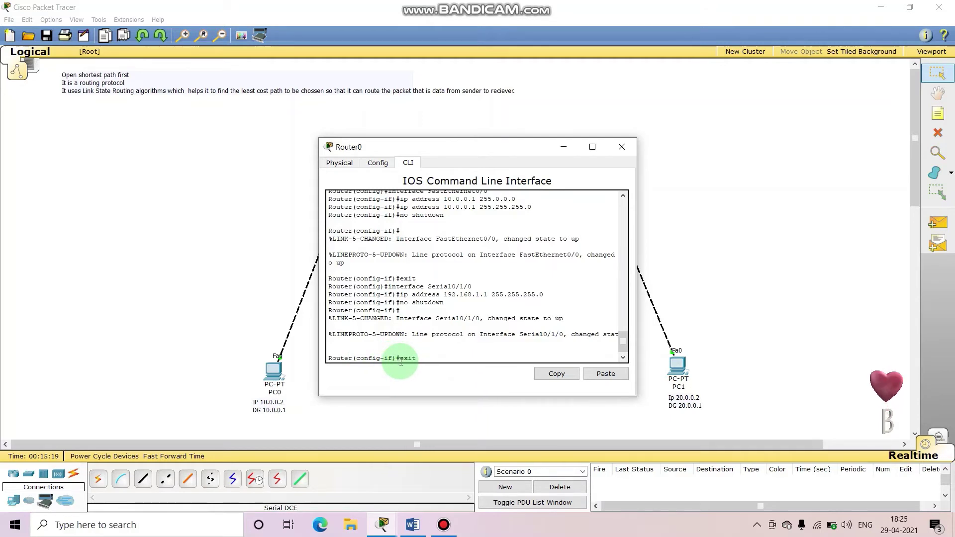
type("it")
key("Return")
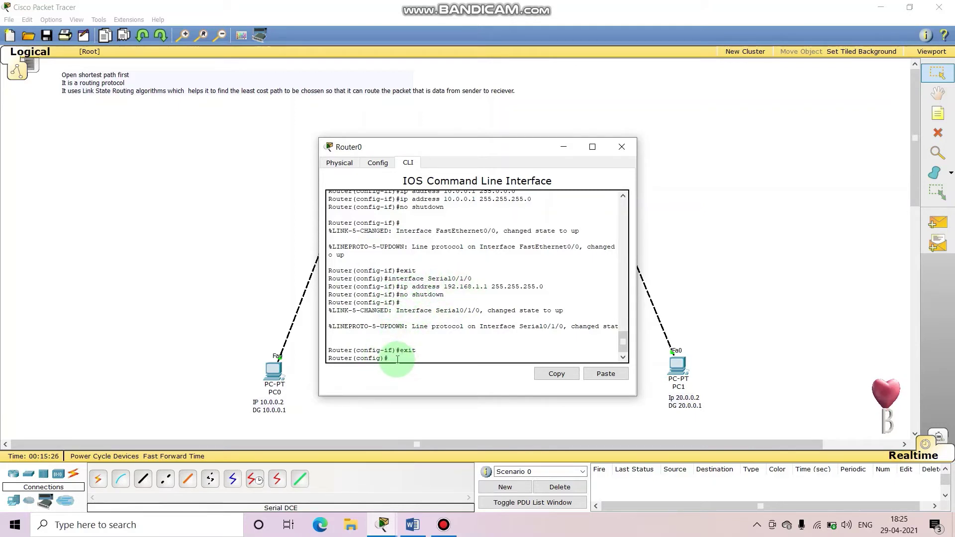
type("exit")
key("Return")
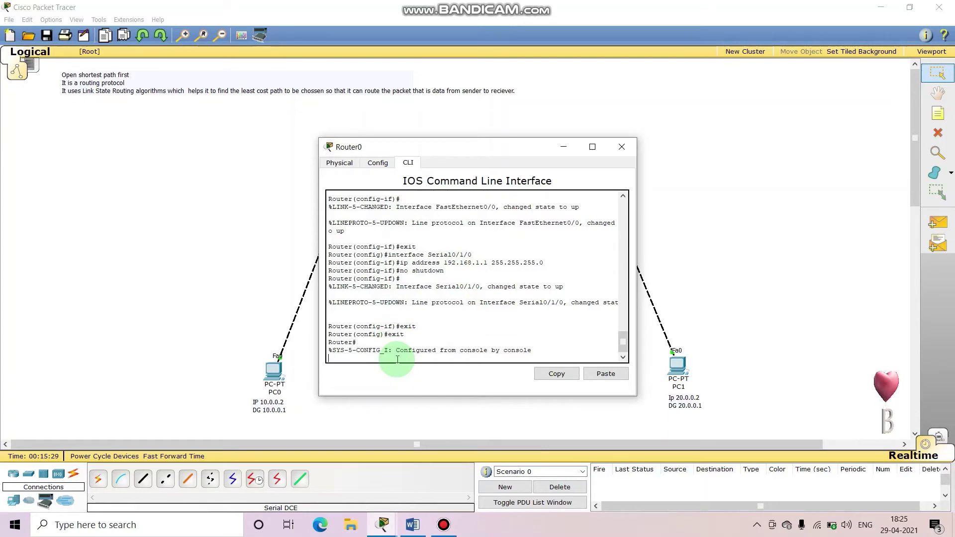
key("BackSpace")
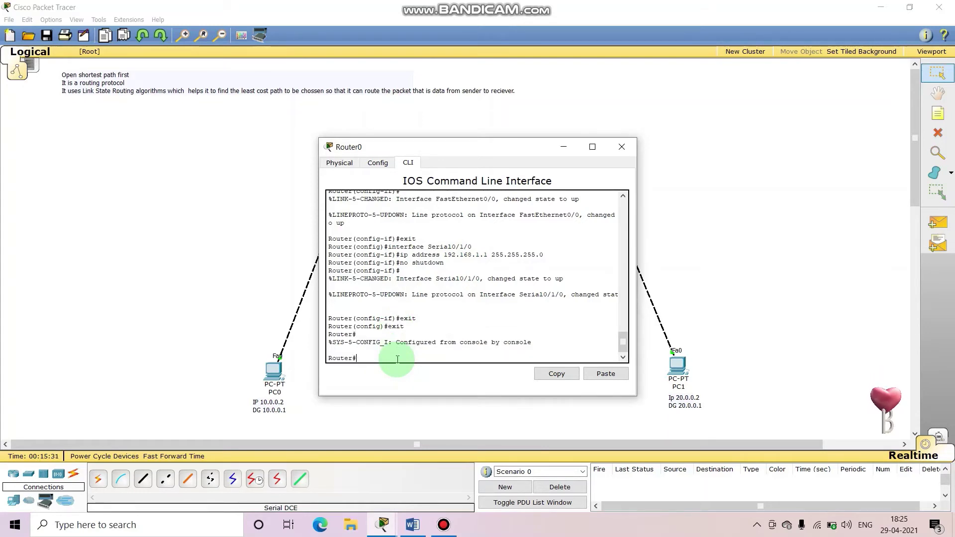
Step: Enter global configuration mode on Router0 with conf t and start OSPF process 100 with router ospf 100
type("conf ")
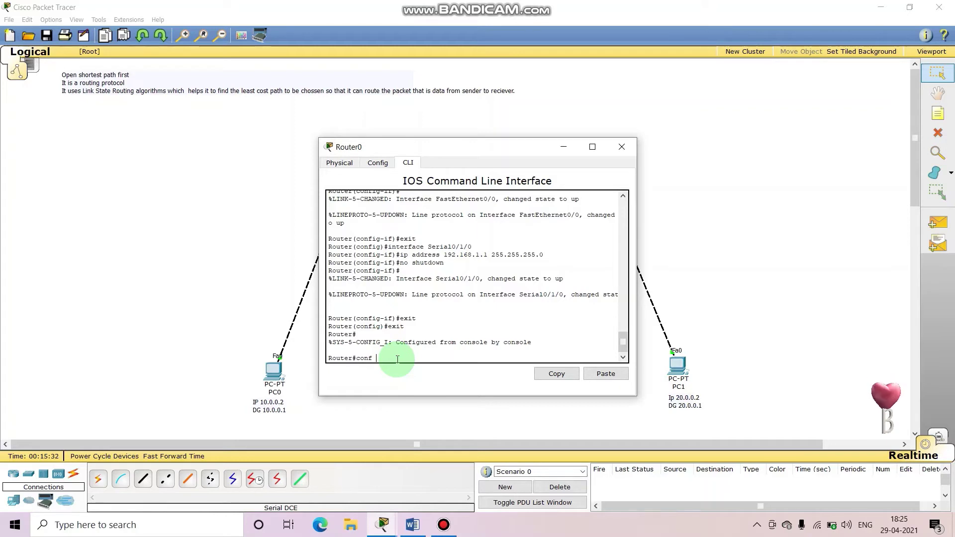
type("t")
key("Return")
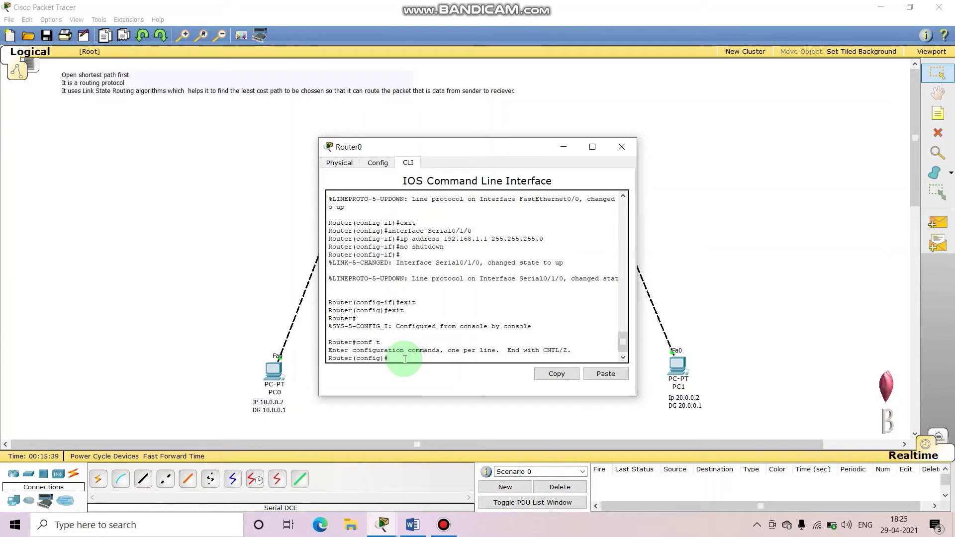
type("rop")
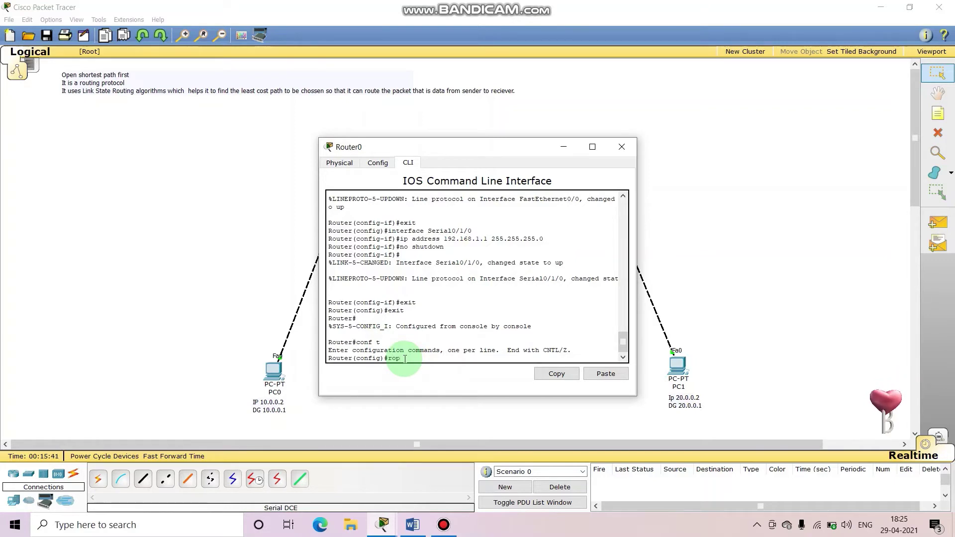
key("BackSpace")
type("uter ospf ")
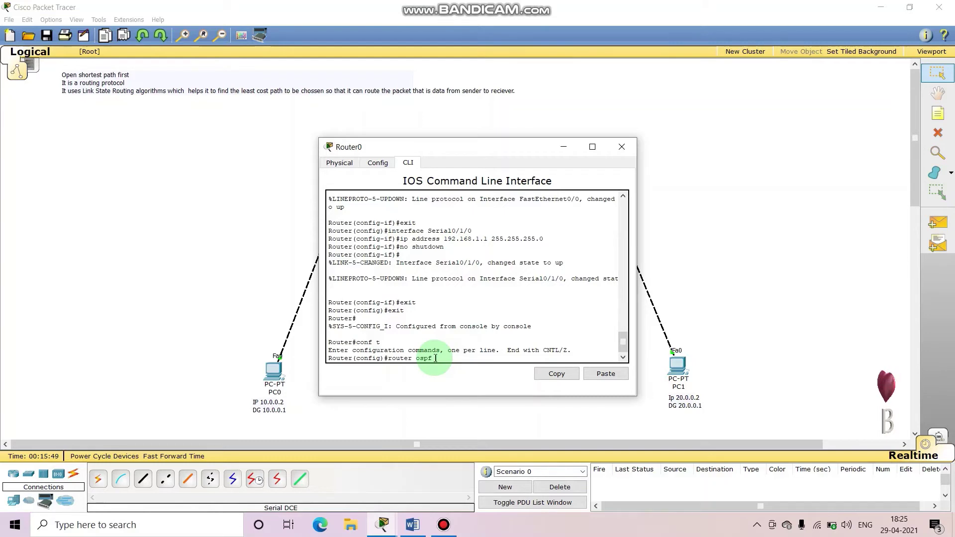
type("100")
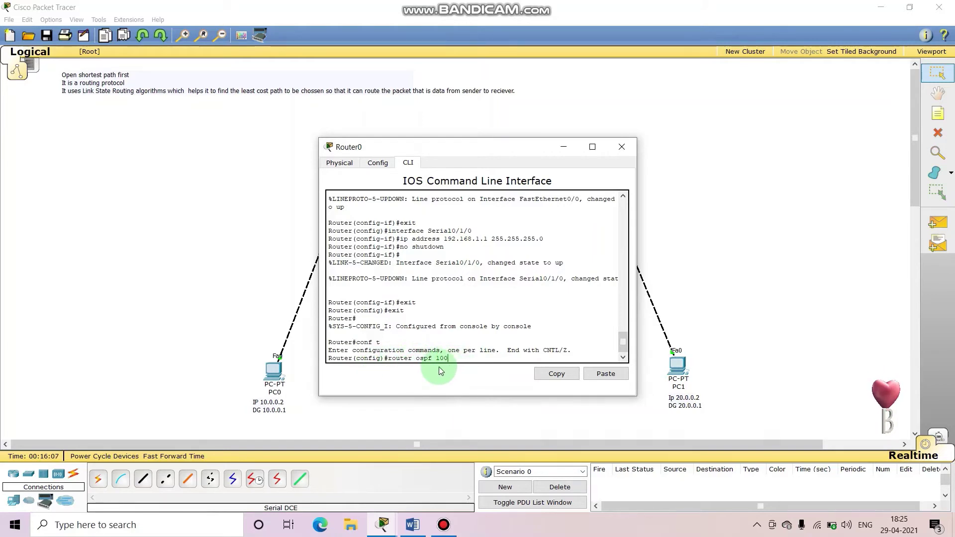
key("Return")
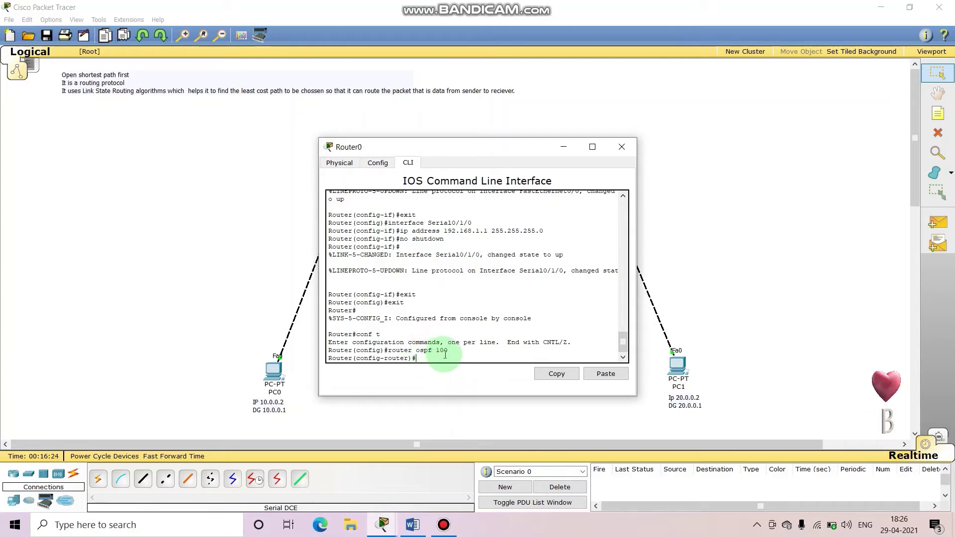
Step: Move the Router0 window clear of the router labels and add network 192.168.1.0 0.0.0.255 area 0 to OSPF
left_click_drag(484, 148, 678, 97)
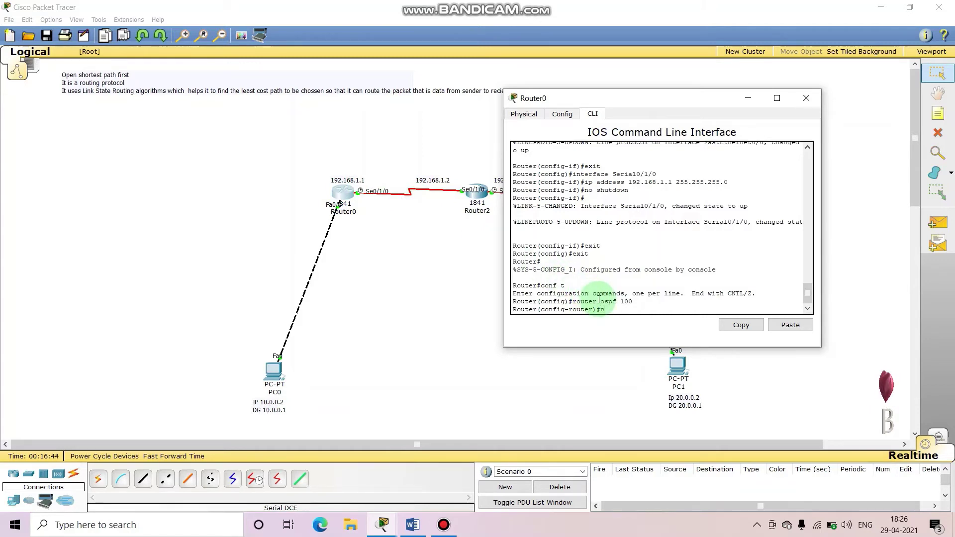
type("twork")
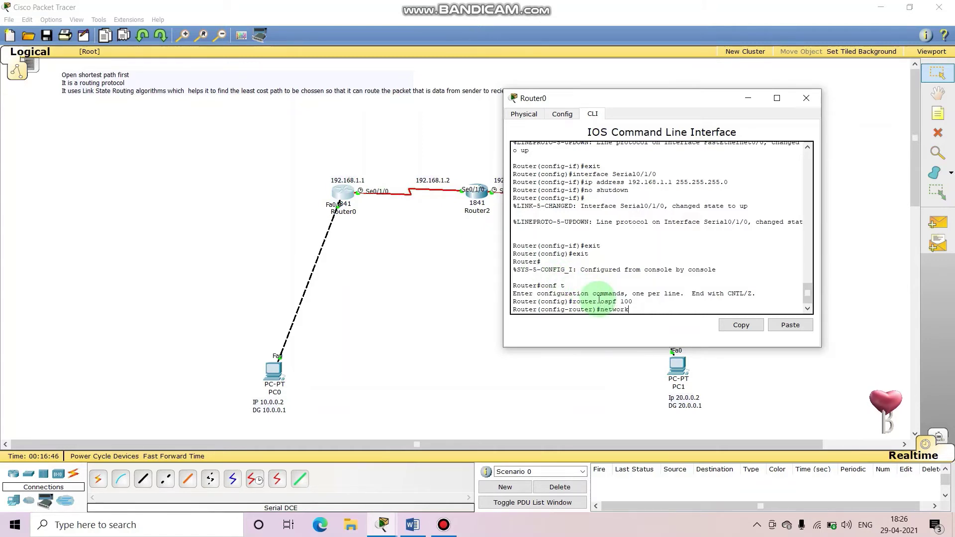
type(" 192.168.1")
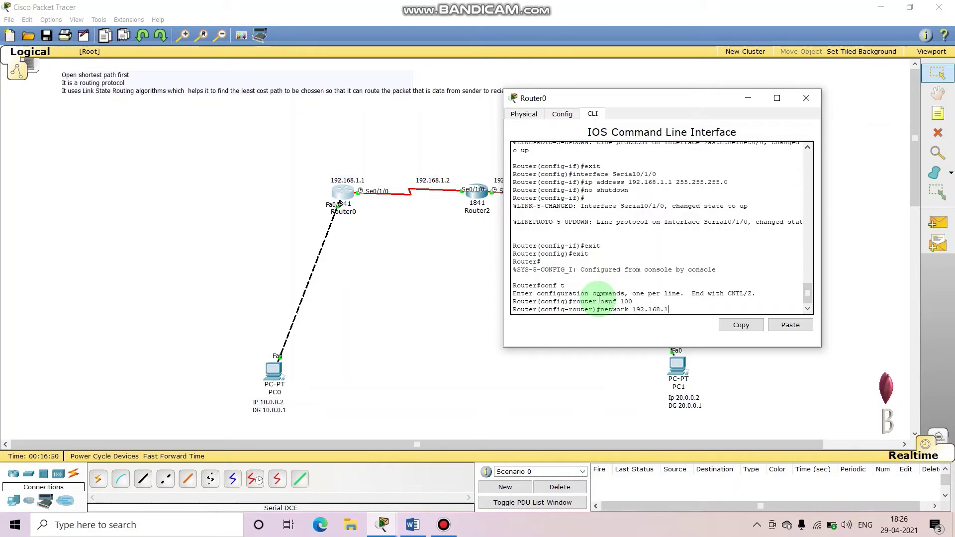
type(".0")
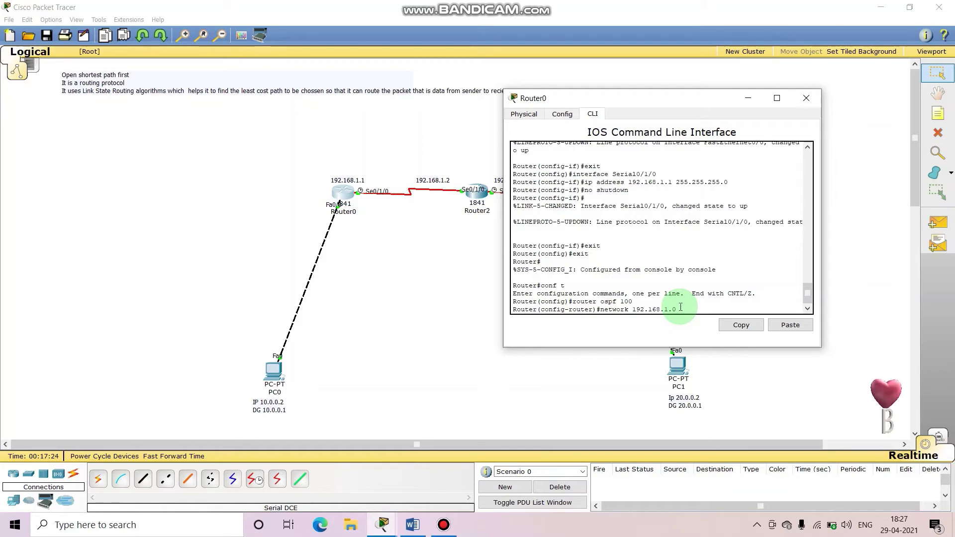
type(".0.0.")
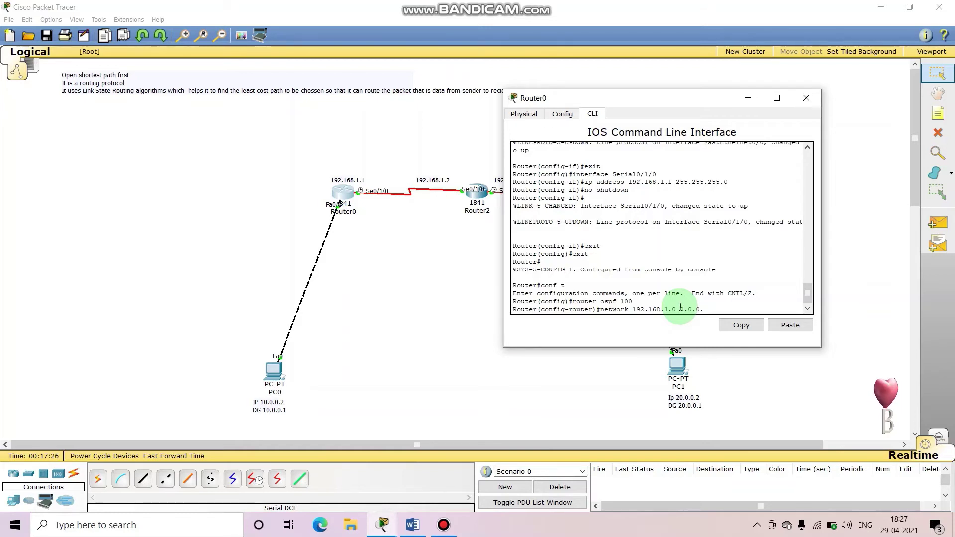
type("255")
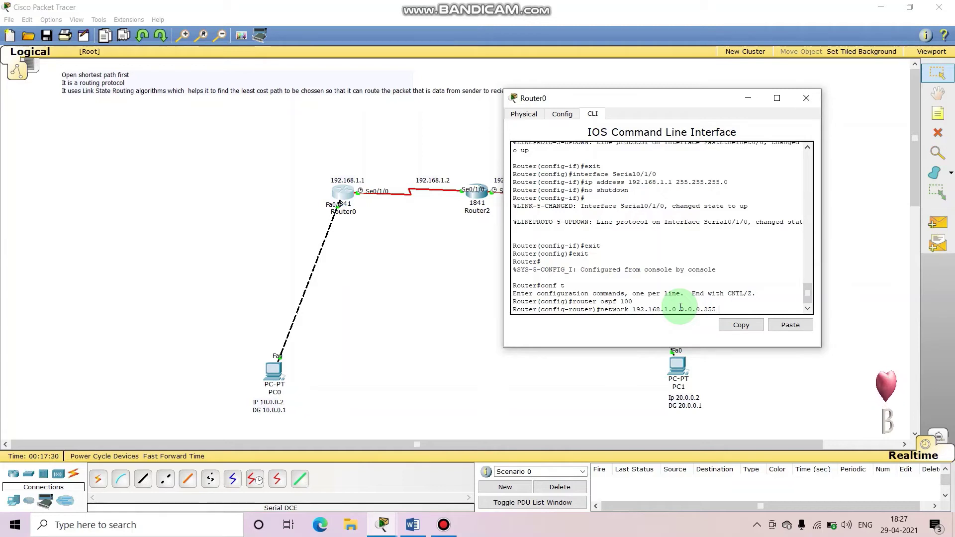
type(" area")
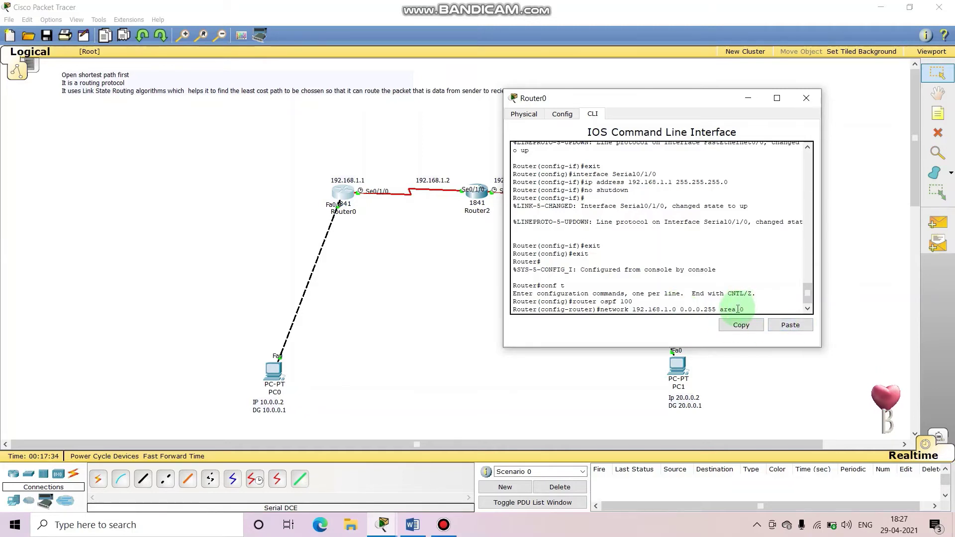
type(" 0")
key("Return")
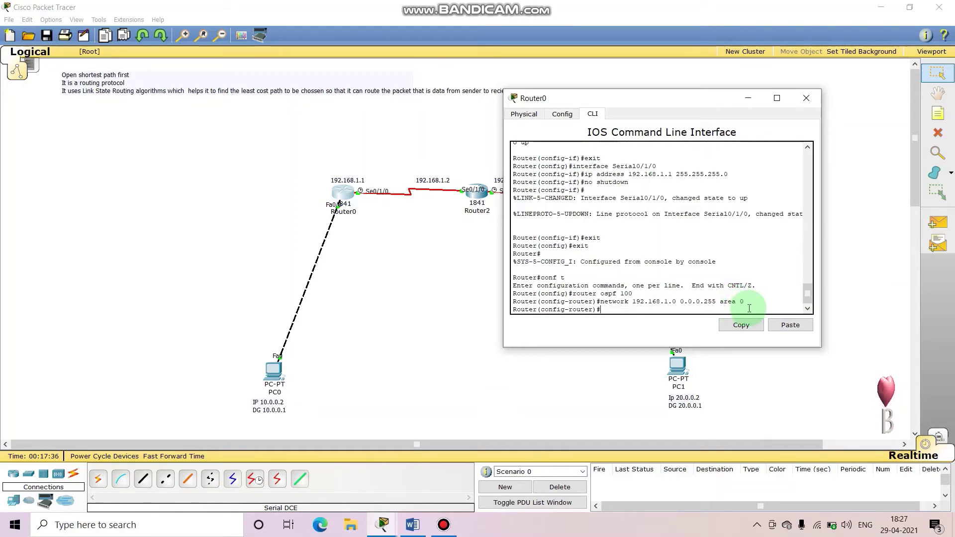
Step: Recall the last network command and edit it to add network 10.0.0.0 0.0.0.255 area 0 to Router0's OSPF
key("Up")
key("Left")
key("Left")
key("Left")
key("Left")
key("Left")
key("Left")
key("Left")
key("Left")
key("Left")
key("Left")
key("Left")
key("Left")
key("Left")
key("Left")
key("Left")
key("Left")
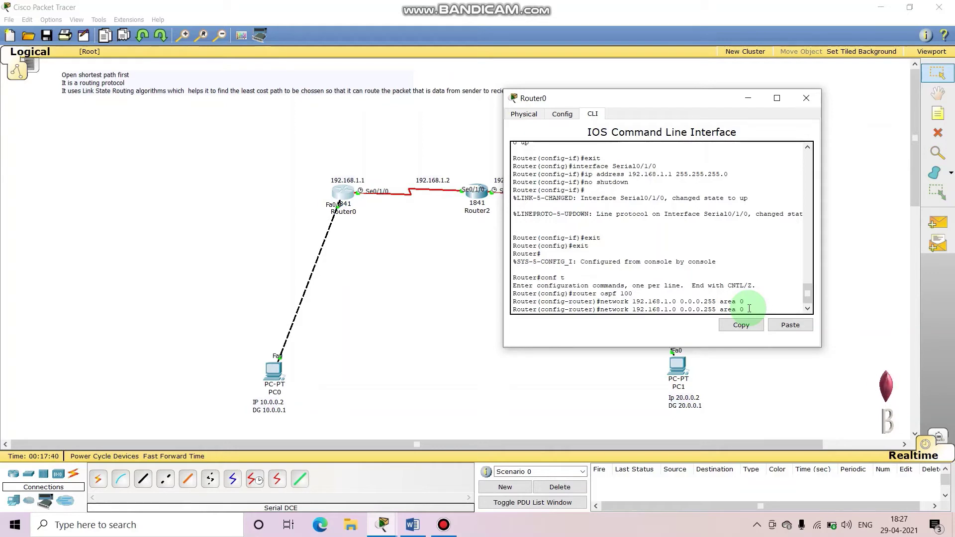
key("Left")
key("BackSpace")
key("BackSpace")
key("BackSpace")
key("BackSpace")
key("BackSpace")
key("BackSpace")
key("BackSpace")
key("BackSpace")
key("BackSpace")
key("BackSpace")
key("BackSpace")
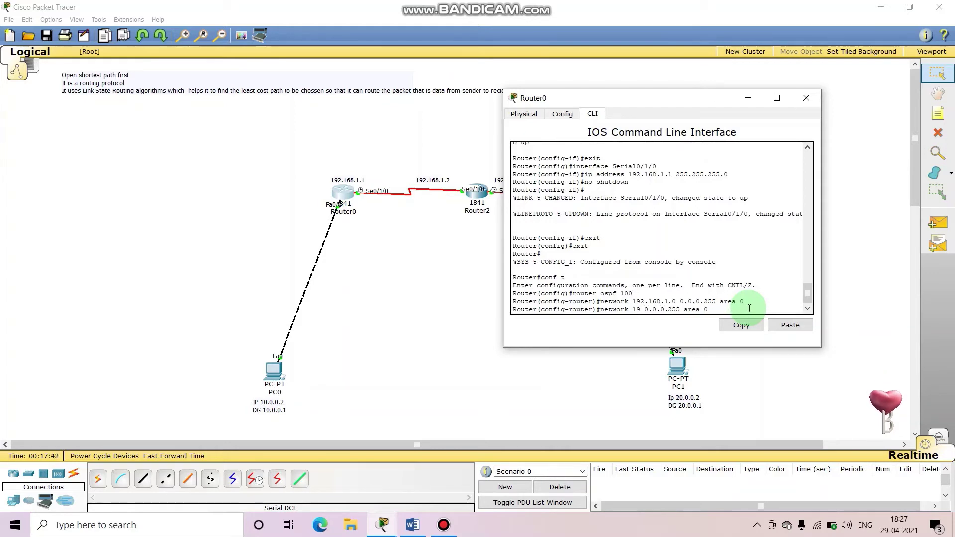
type("10.0.0.0")
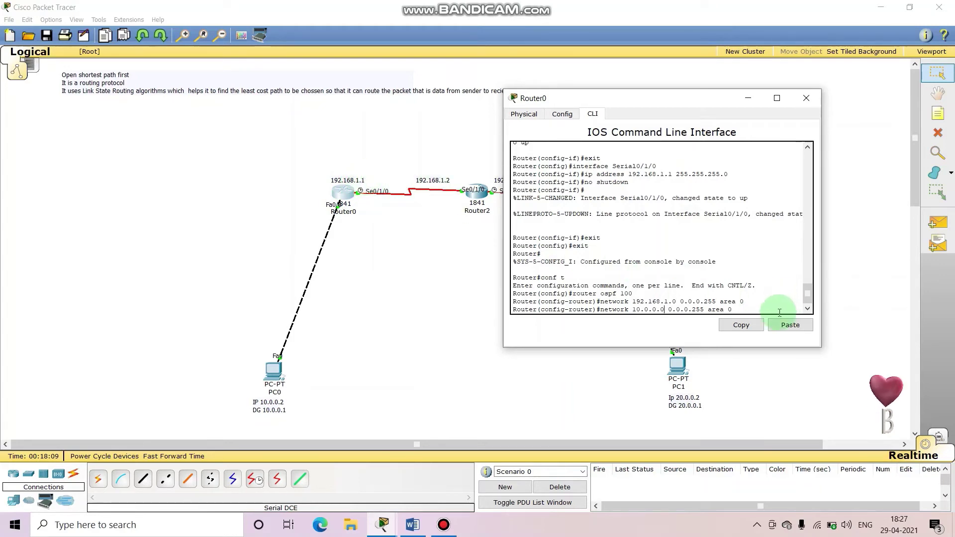
key("Return")
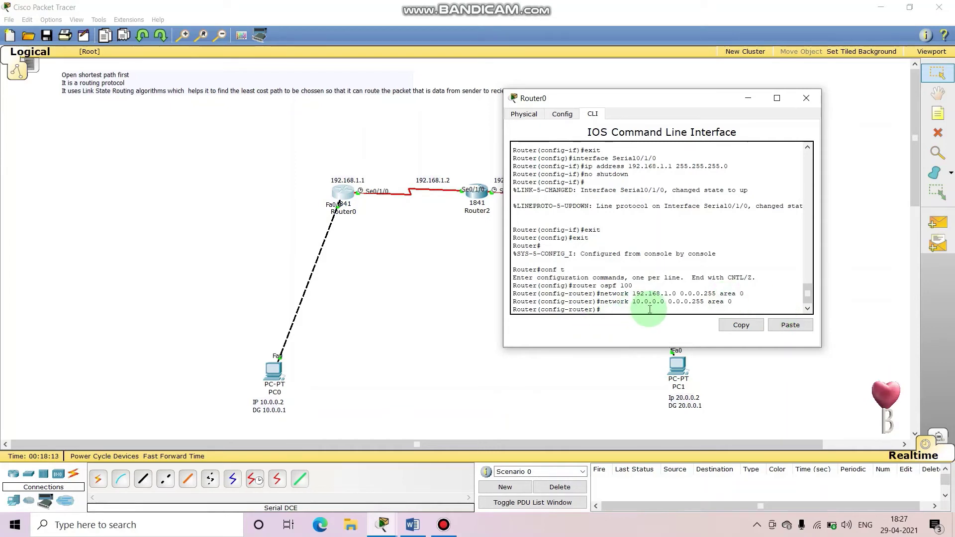
Step: Exit OSPF router configuration mode and save Router0's configuration with do wr
type("exi")
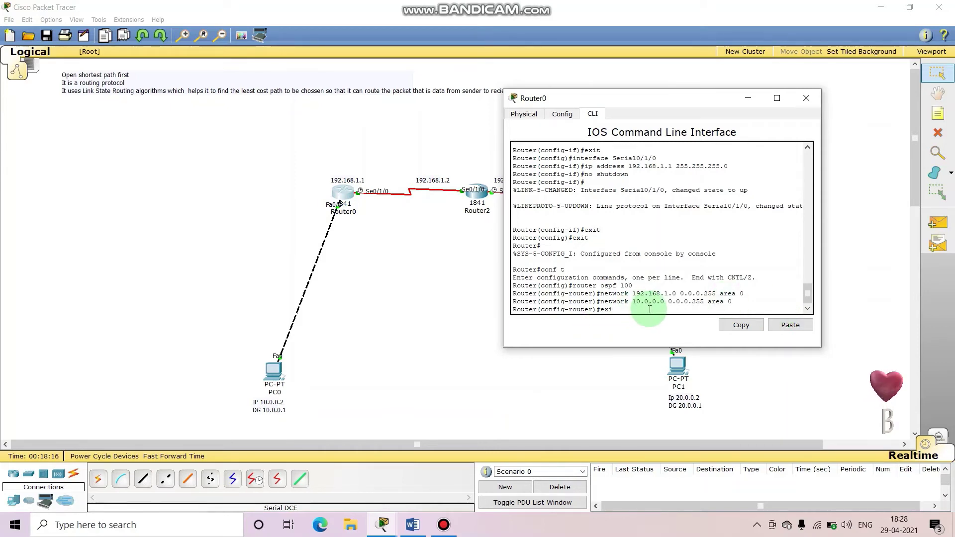
type("t")
key("Return")
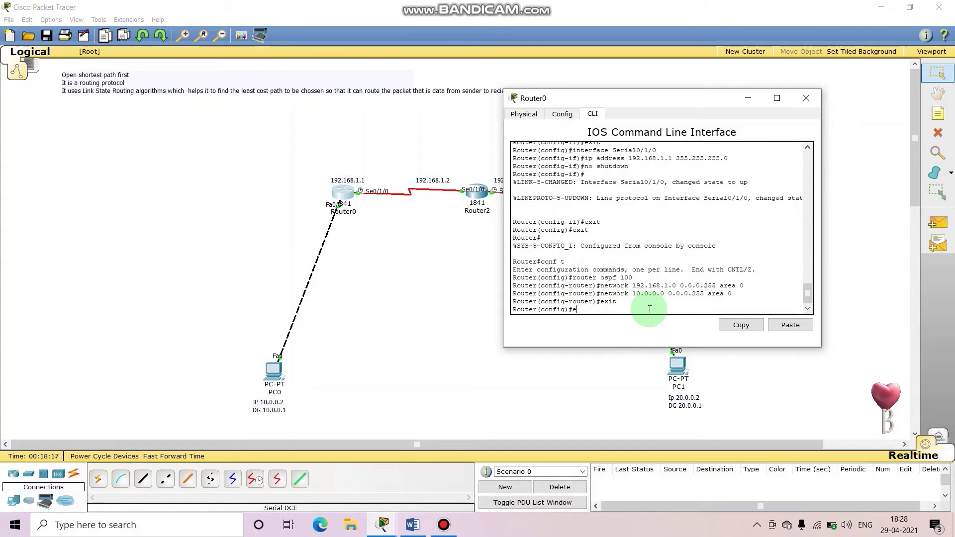
type("e")
key("BackSpace")
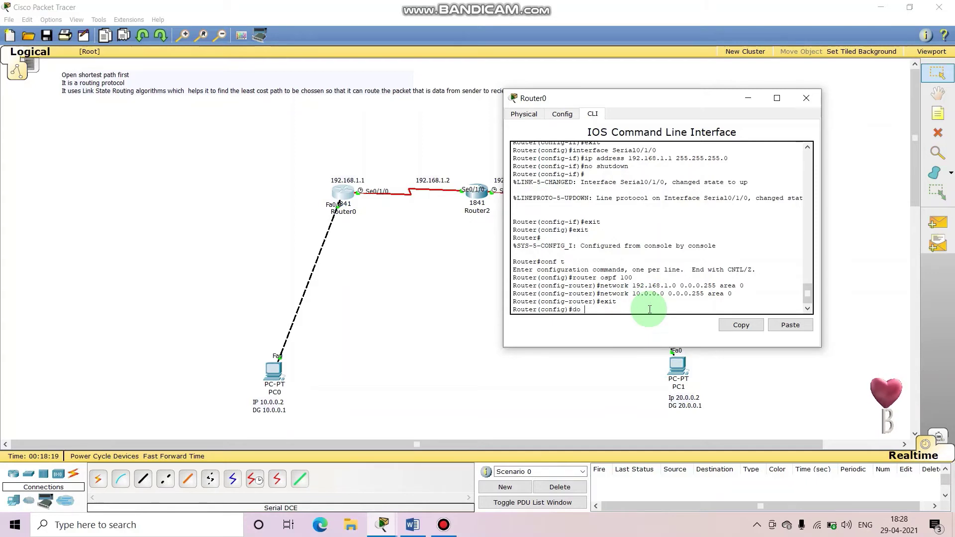
type("wr")
key("Return")
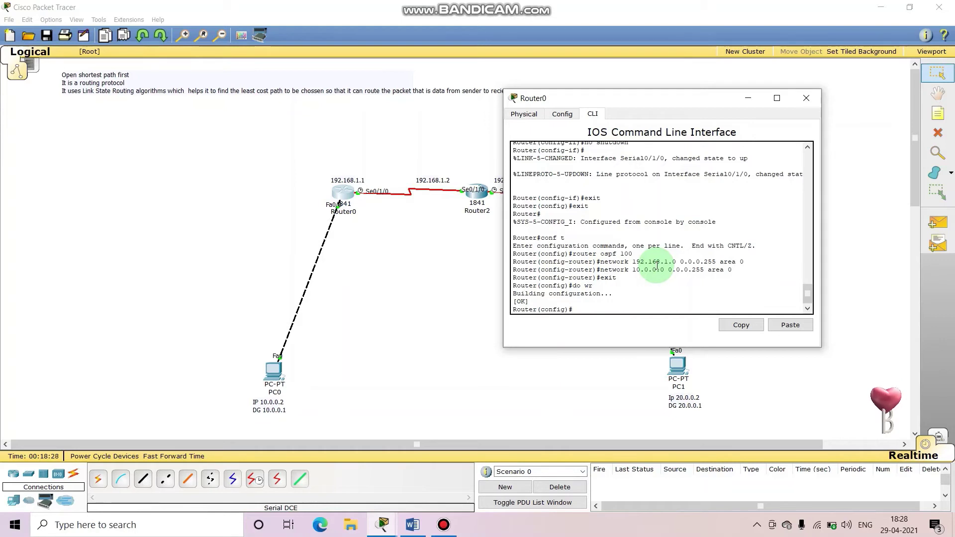
Step: Exit global configuration mode on Router0 and display its routing table with show ip route
type("ex")
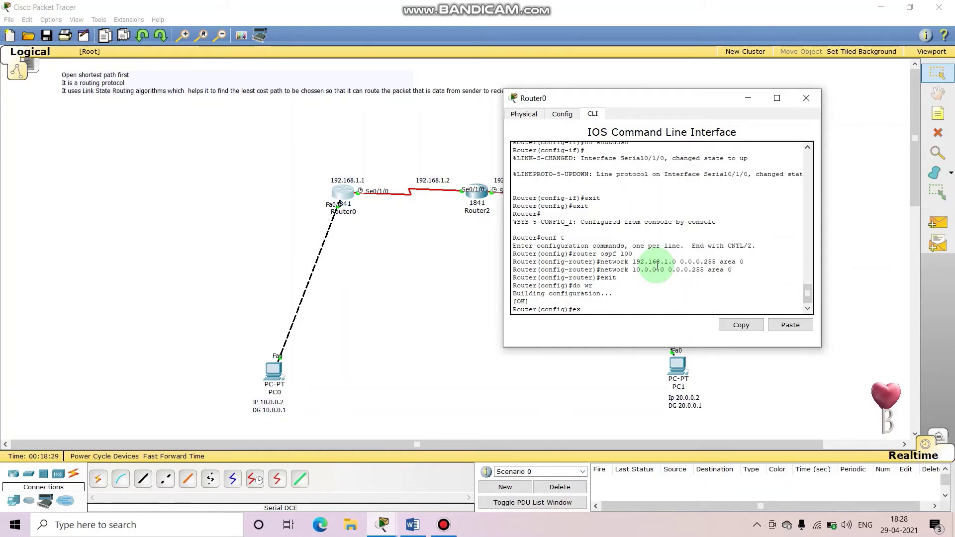
type("it")
key("Return")
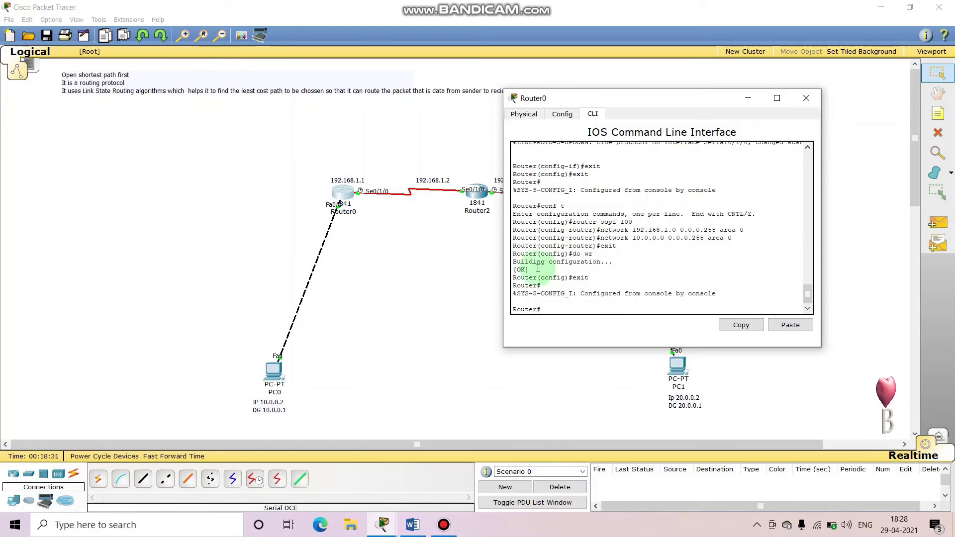
type("s")
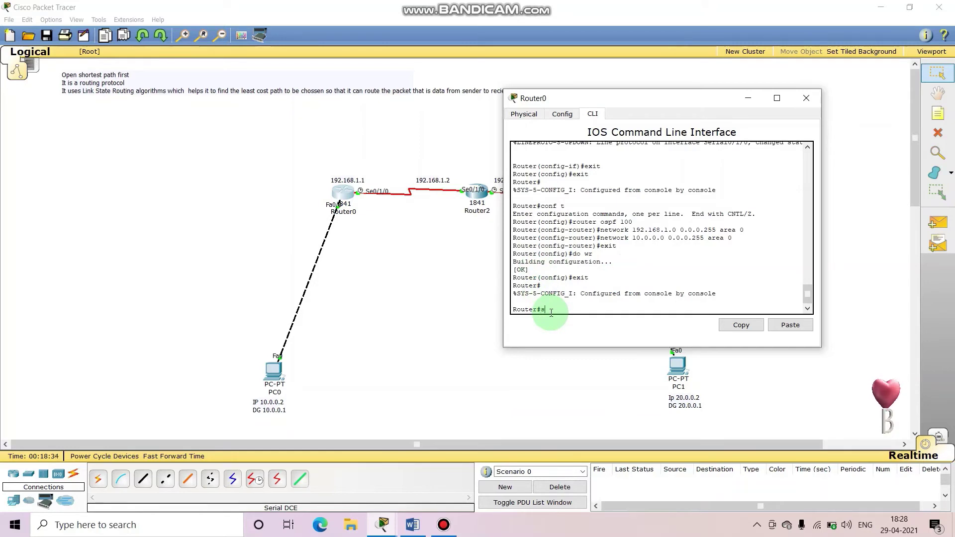
type("how ip")
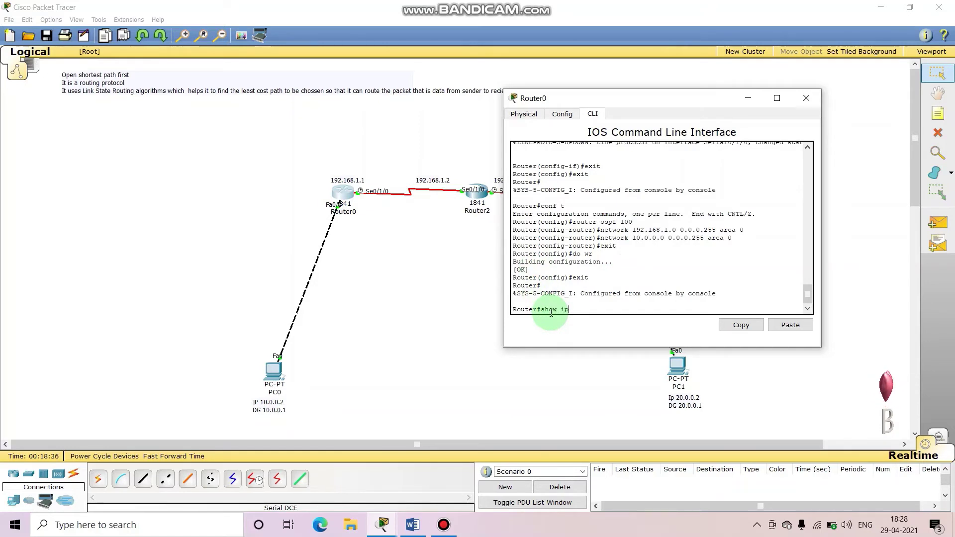
type(" rou")
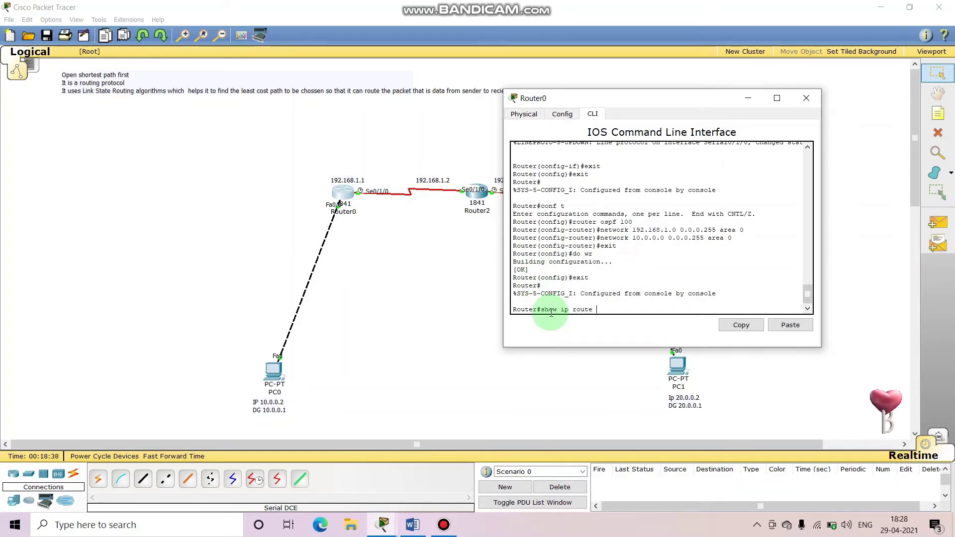
type("te")
key("Return")
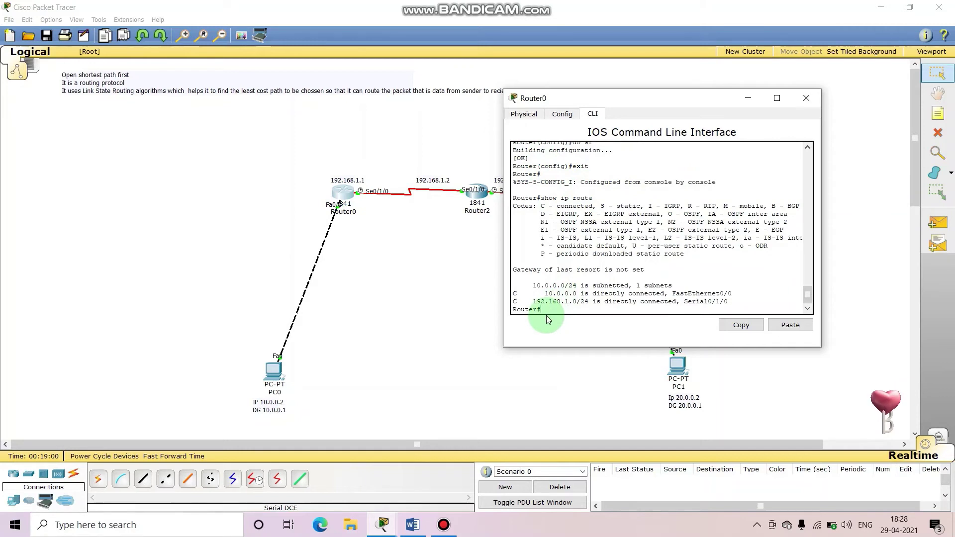
Step: Display Router0's routing protocol details with show ip protocols, trying command completion on the protocols keyword
type("sh")
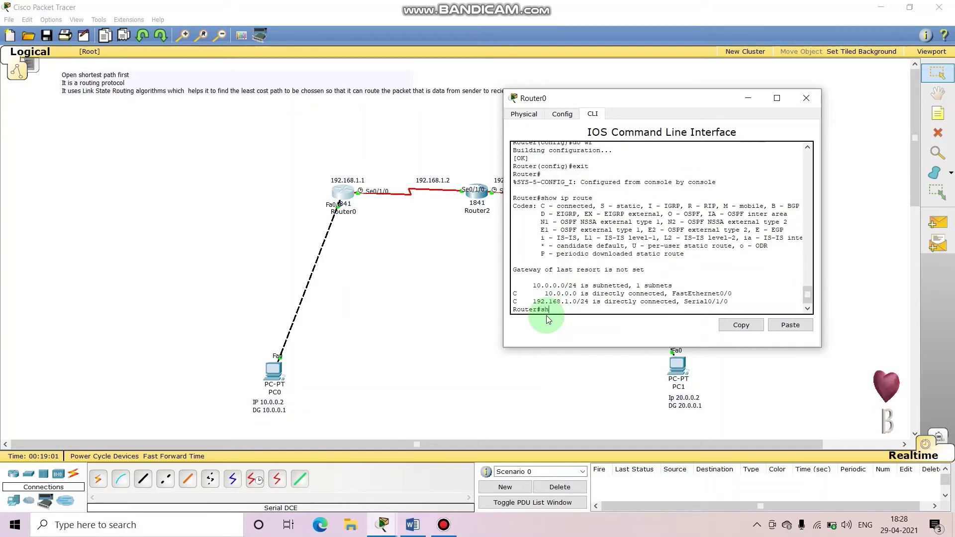
type("ow ip p")
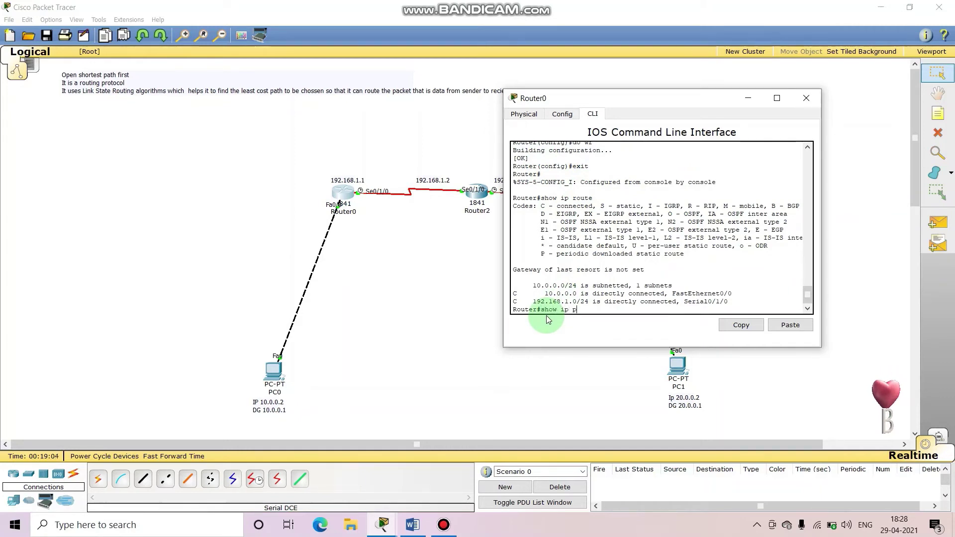
type("rotoc")
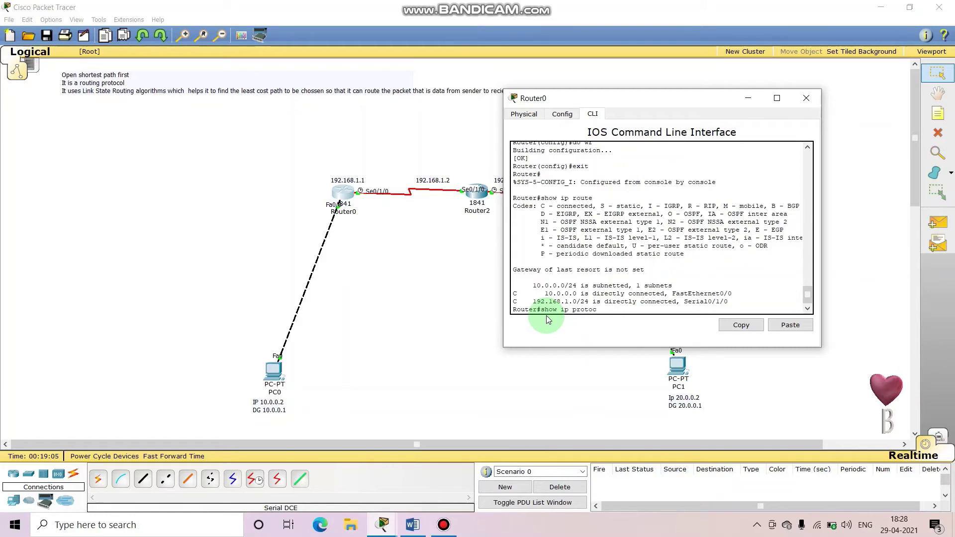
type("ols")
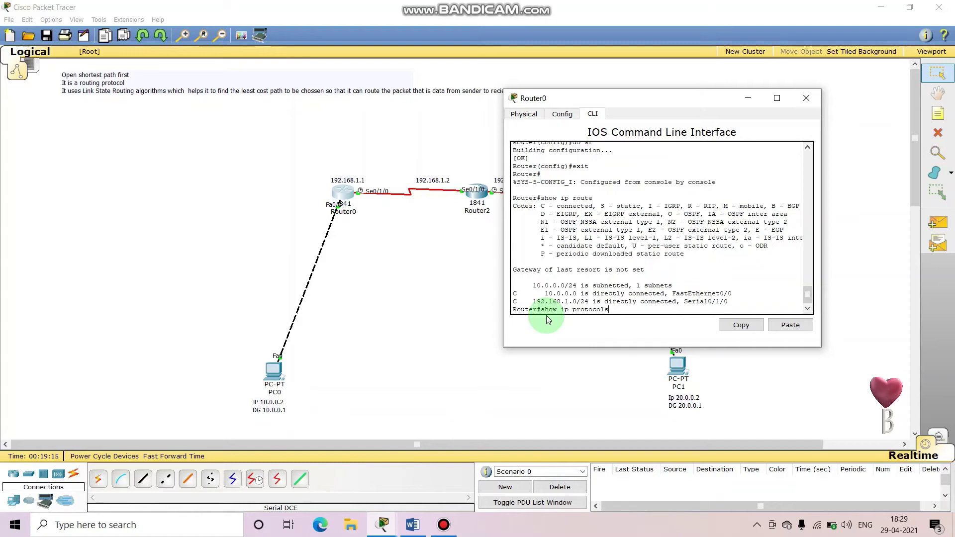
key("Tab")
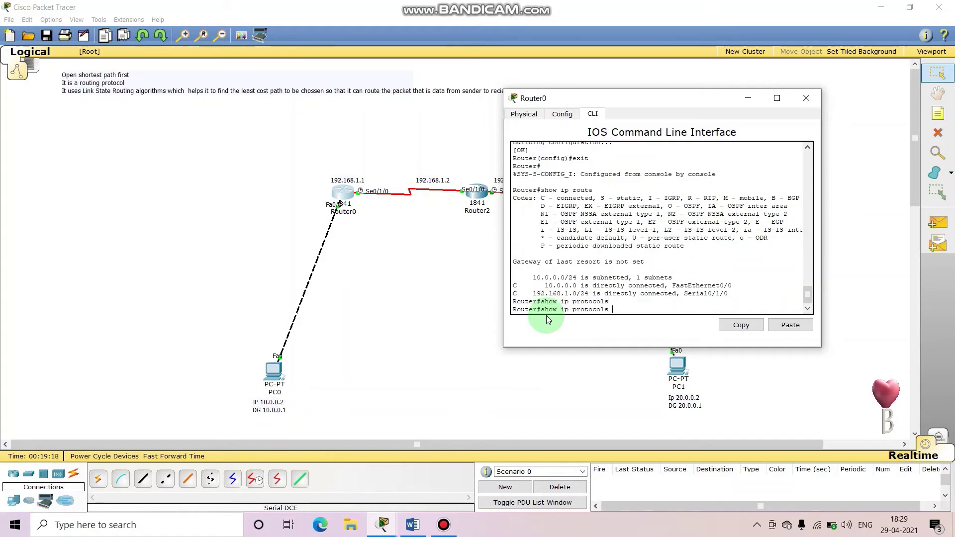
key("BackSpace")
key("BackSpace")
key("BackSpace")
key("BackSpace")
key("BackSpace")
key("BackSpace")
key("BackSpace")
key("BackSpace")
key("Tab")
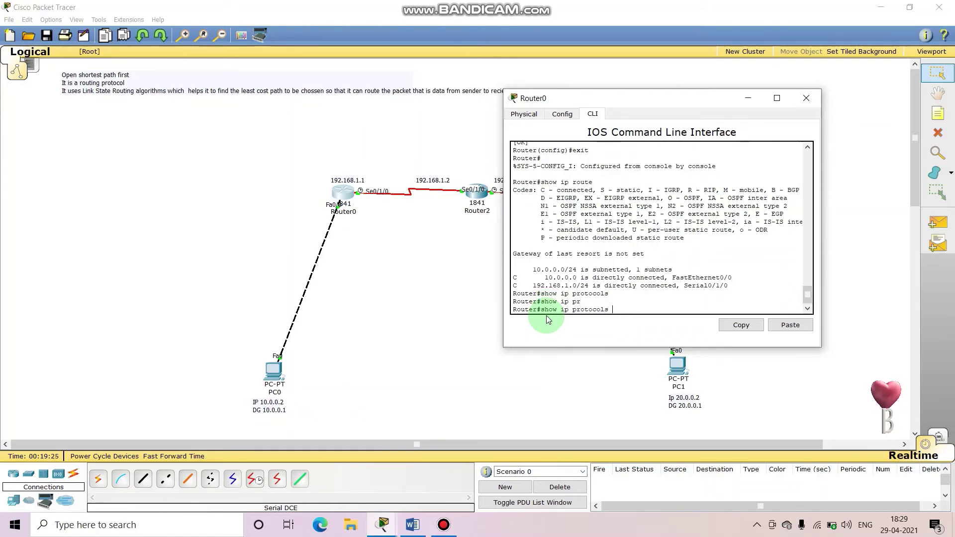
key("Return")
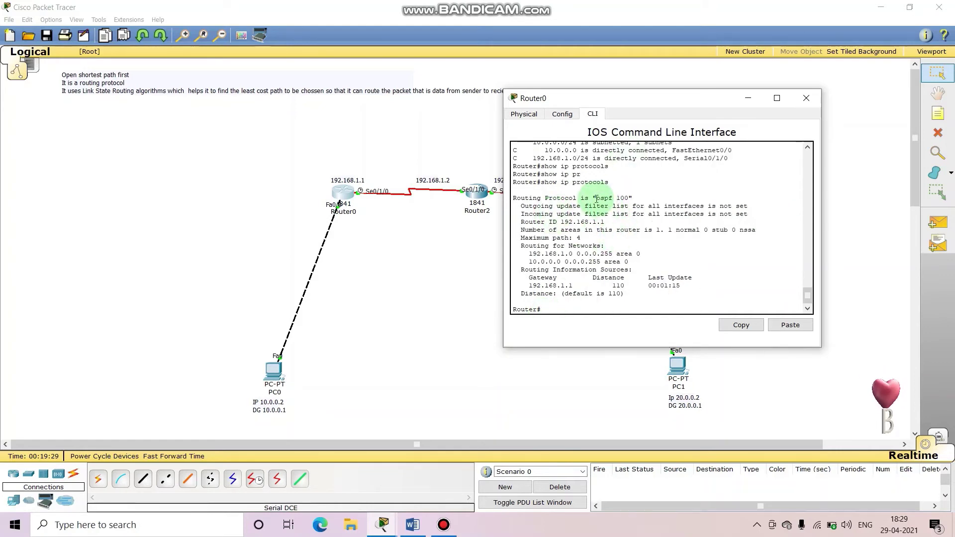
Step: Highlight the ospf 100 process and the two routed networks in Router0's output, and close its window
left_click_drag(597, 198, 630, 199)
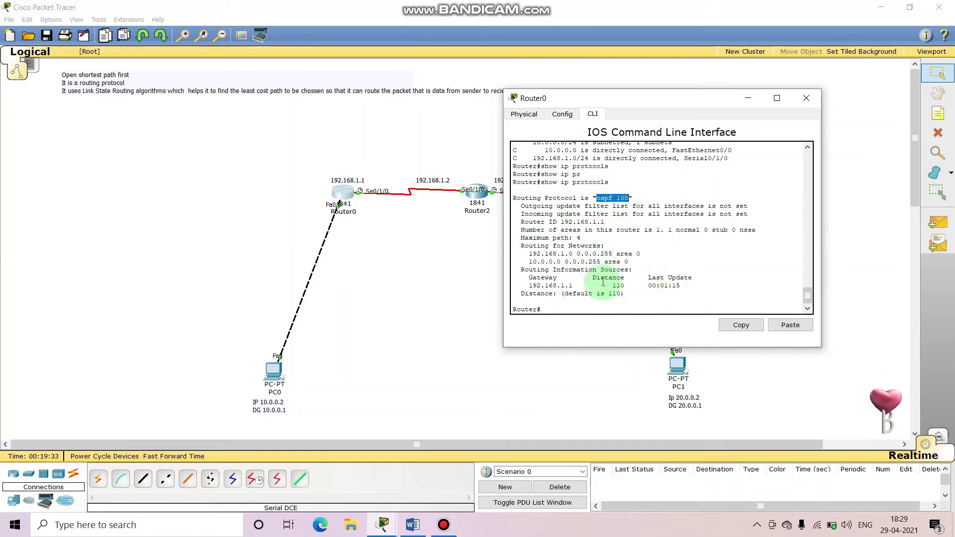
left_click_drag(528, 253, 646, 262)
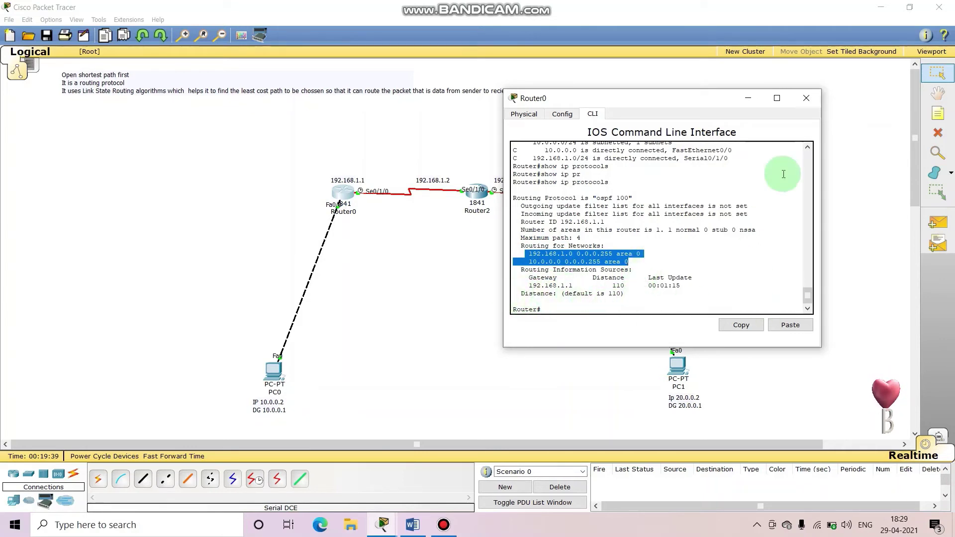
left_click(806, 98)
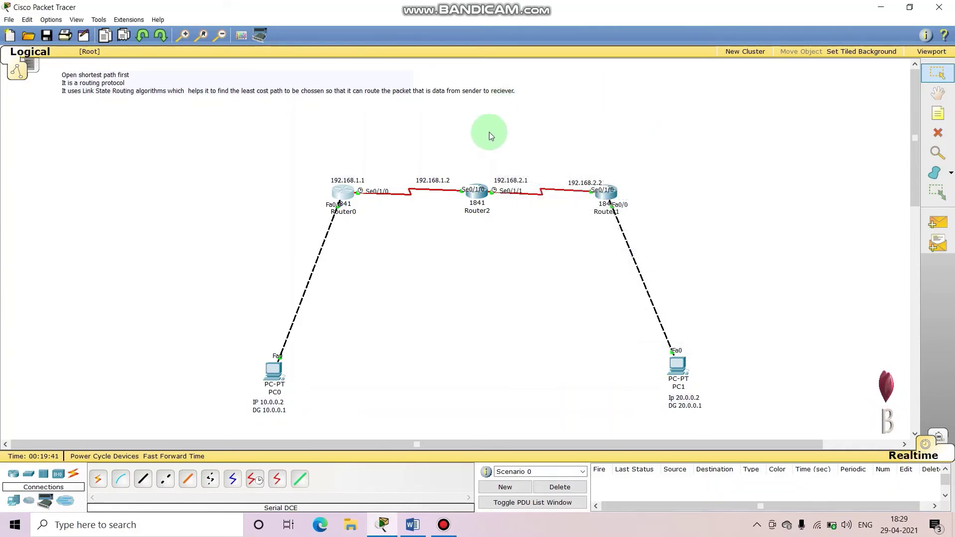
Step: Open Router2's command line and exit interface configuration mode to global configuration
left_click(475, 199)
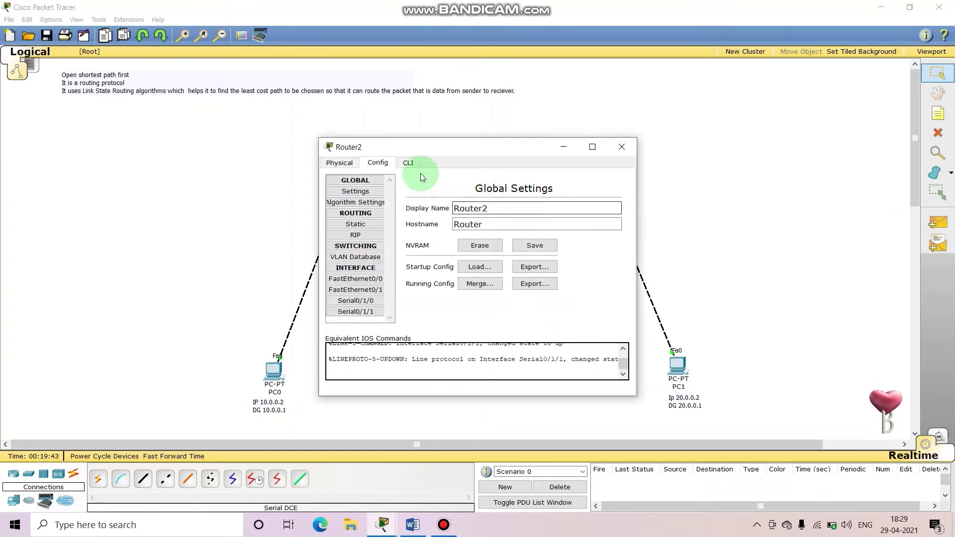
left_click(407, 163)
key("Return")
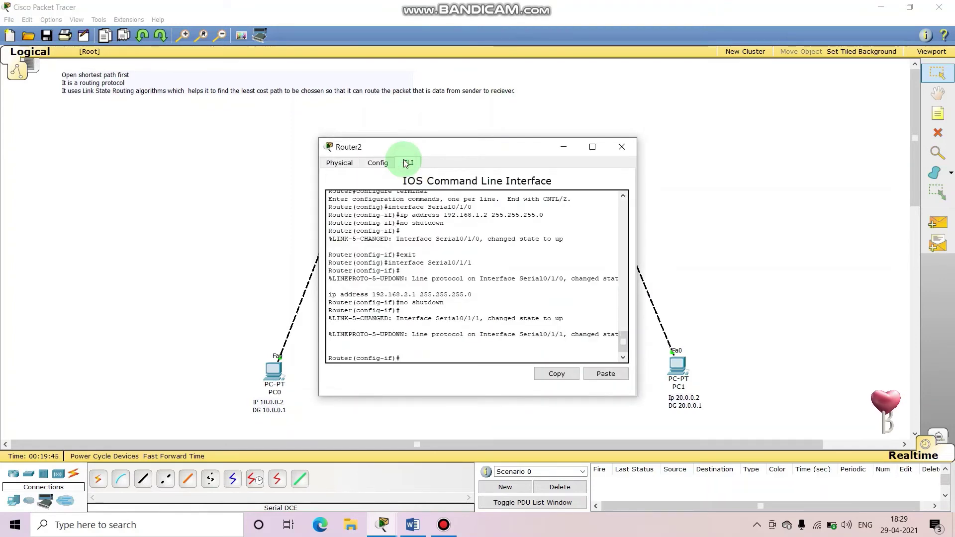
type("exit")
key("Return")
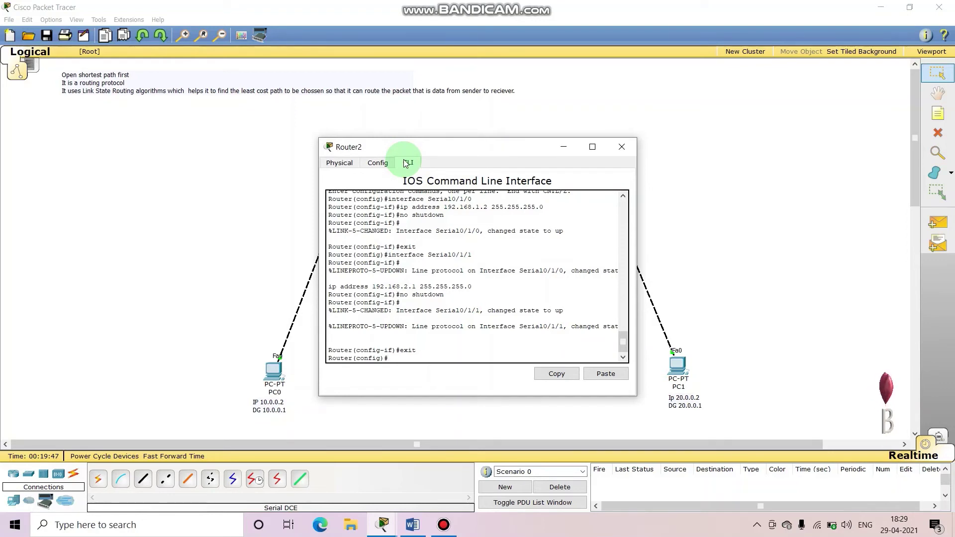
Step: Start OSPF process 100 on Router2 with router ospf 100
type("r")
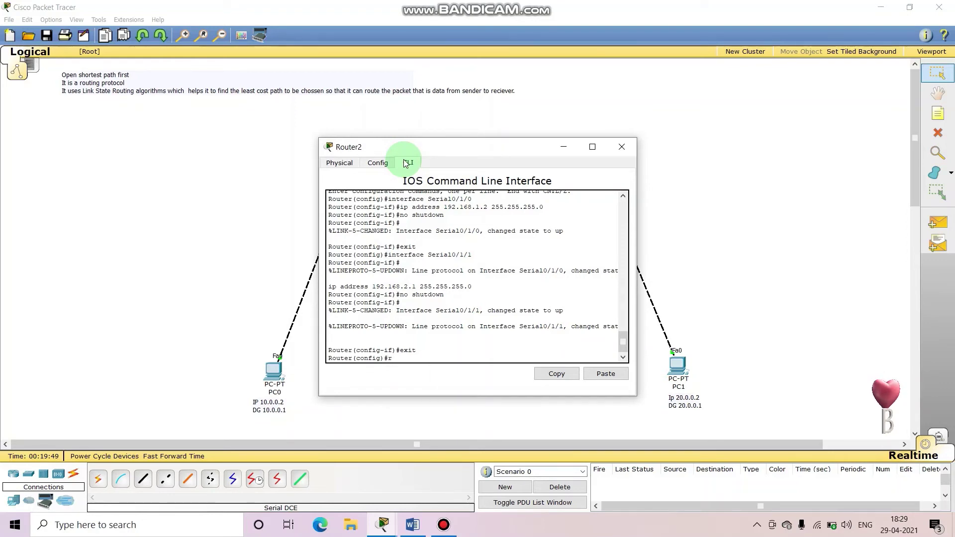
type("outer ospf")
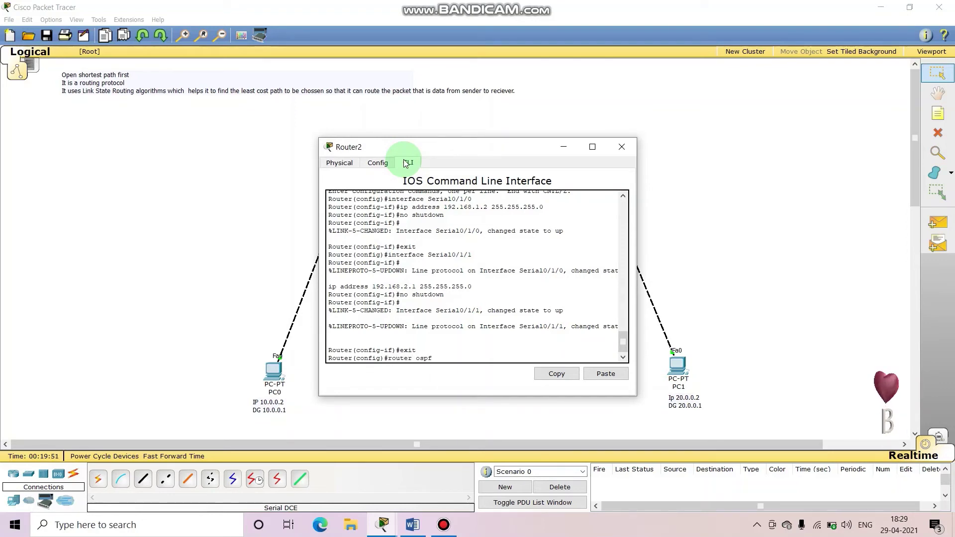
type(" 100")
key("Return")
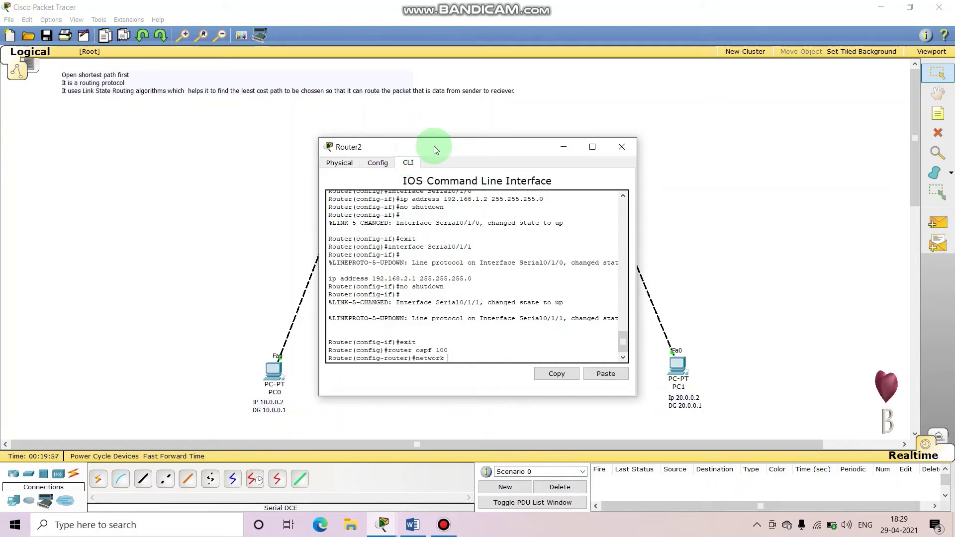
Step: Move the Router2 window clear of the address labels and add network 192.168.1.0 0.0.0.255 area 0 to its OSPF
left_click_drag(434, 150, 483, 216)
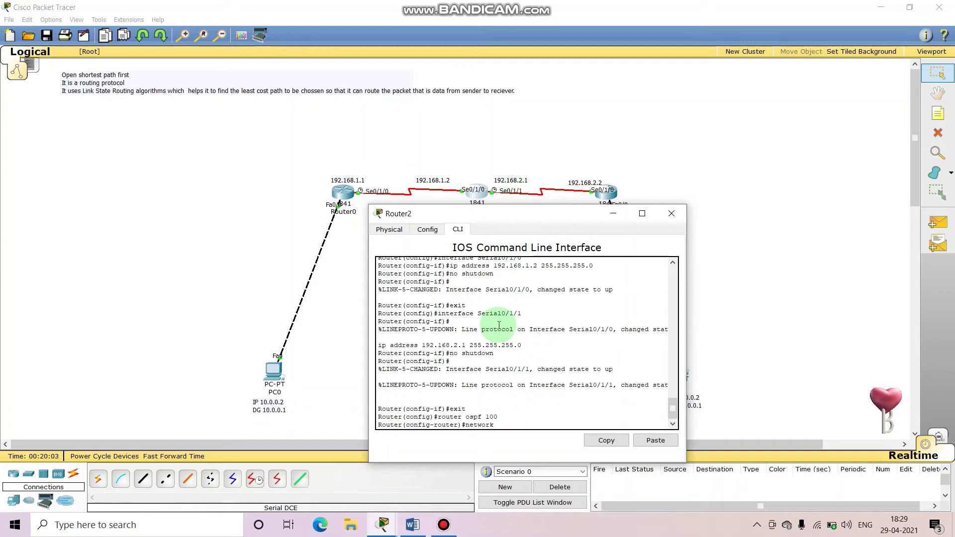
type("192.1")
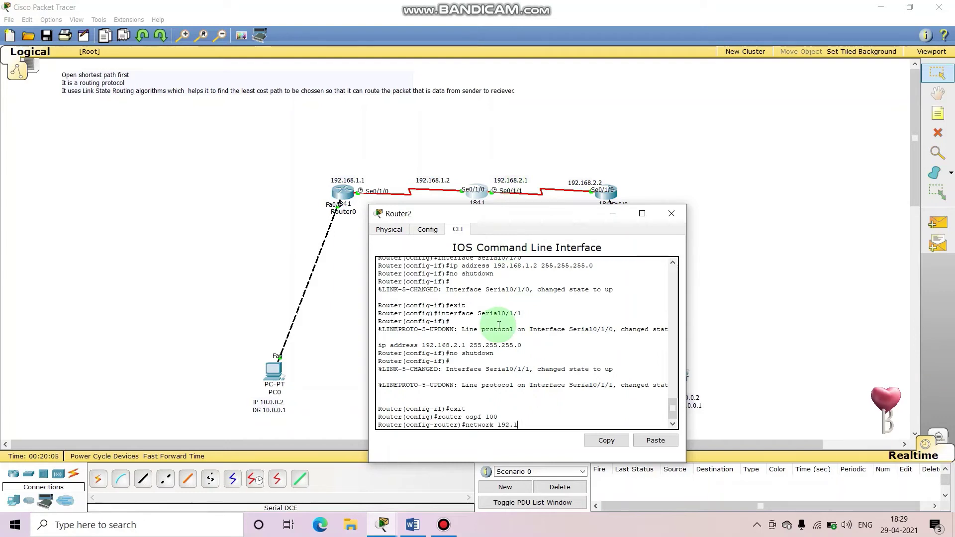
type("68.1.0")
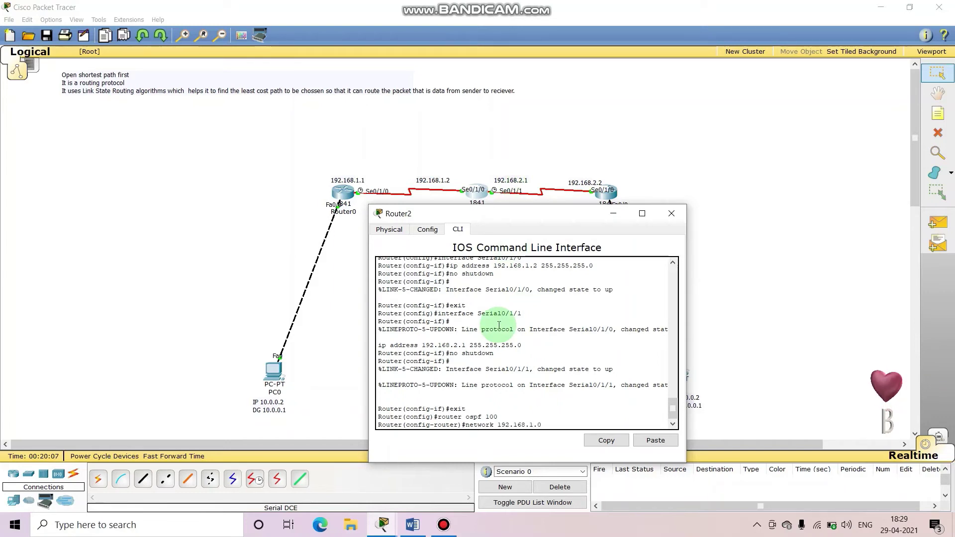
type(" 0.0.0.2")
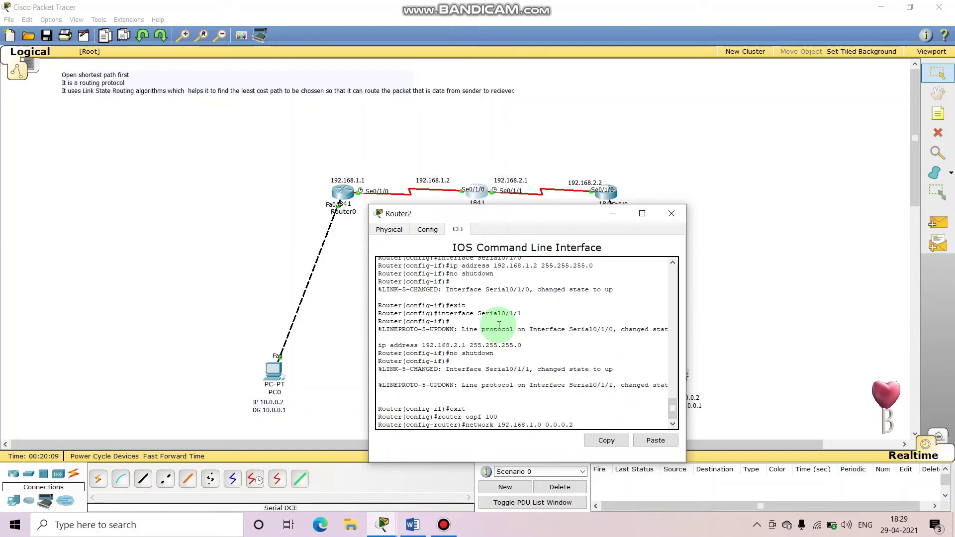
type("55")
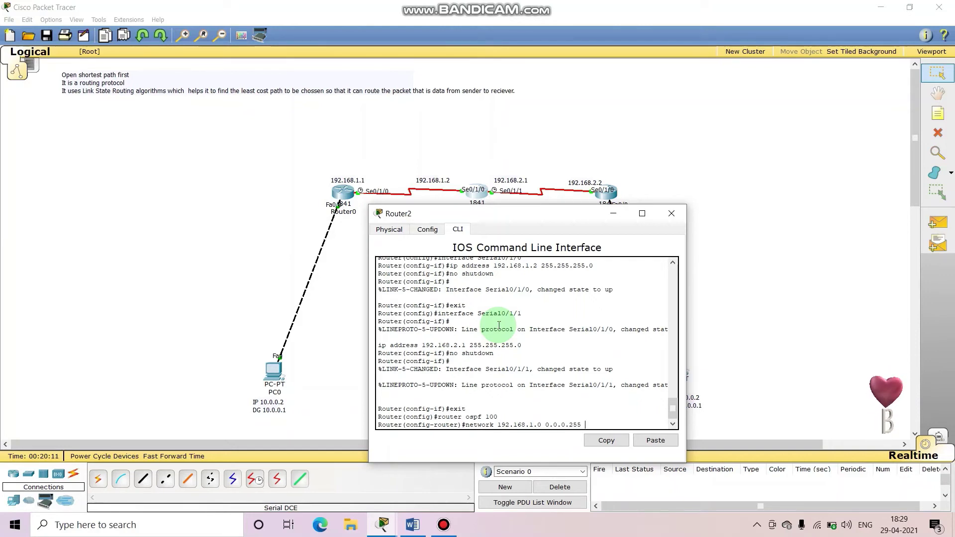
type(" area 0")
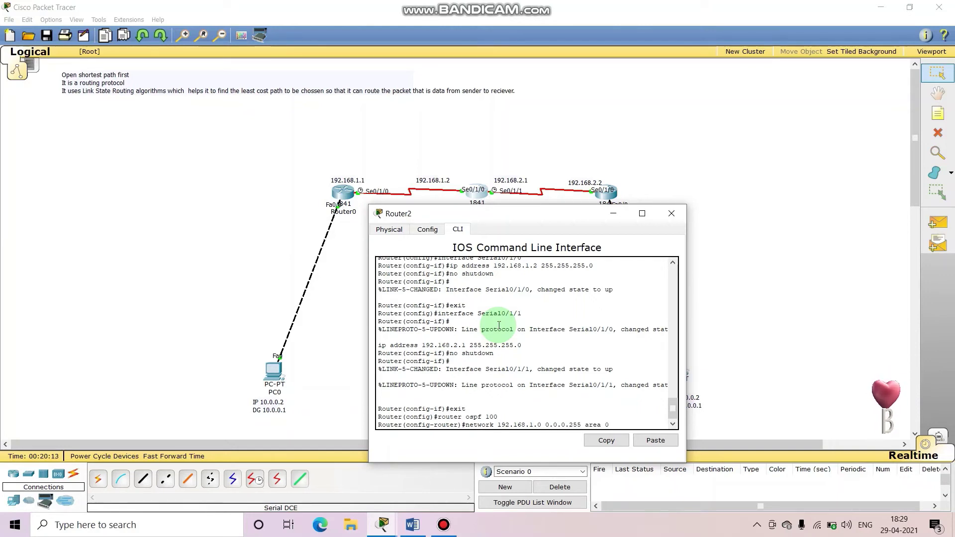
key("Return")
Step: Recall the last network command and edit it to add network 192.168.2.0 0.0.0.255 area 0 to Router2's OSPF
key("Up")
key("Left")
key("Left")
key("Left")
key("Left")
key("Left")
key("Left")
key("Left")
key("Left")
key("Left")
key("Left")
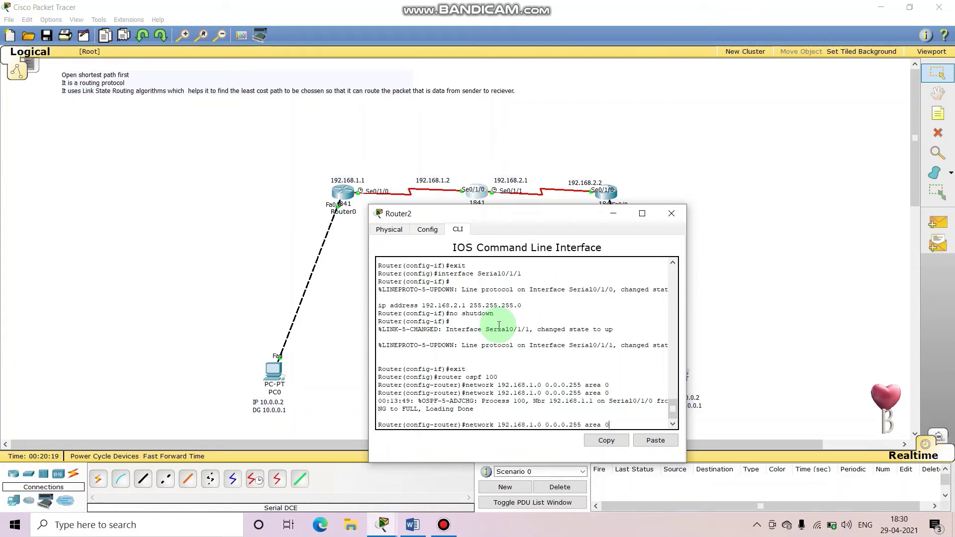
key("BackSpace")
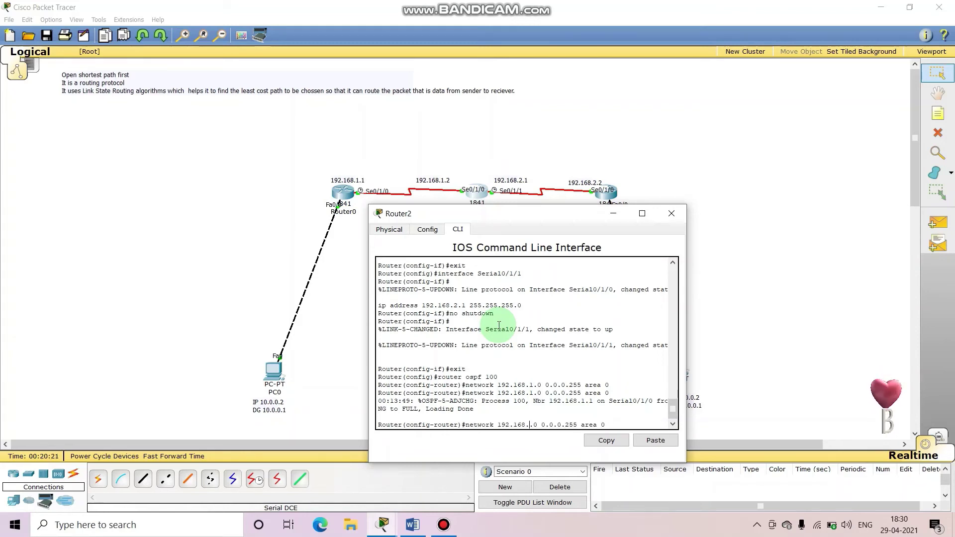
type("2")
key("Return")
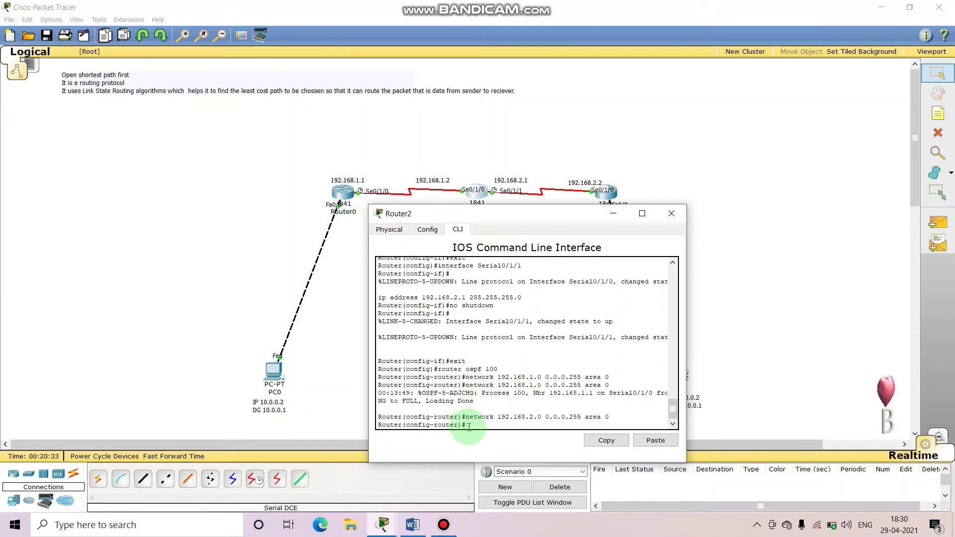
Step: Try a no prefix on Router2's recalled network 192.168.2.0 command, and re-enter the command without the prefix
key("Up")
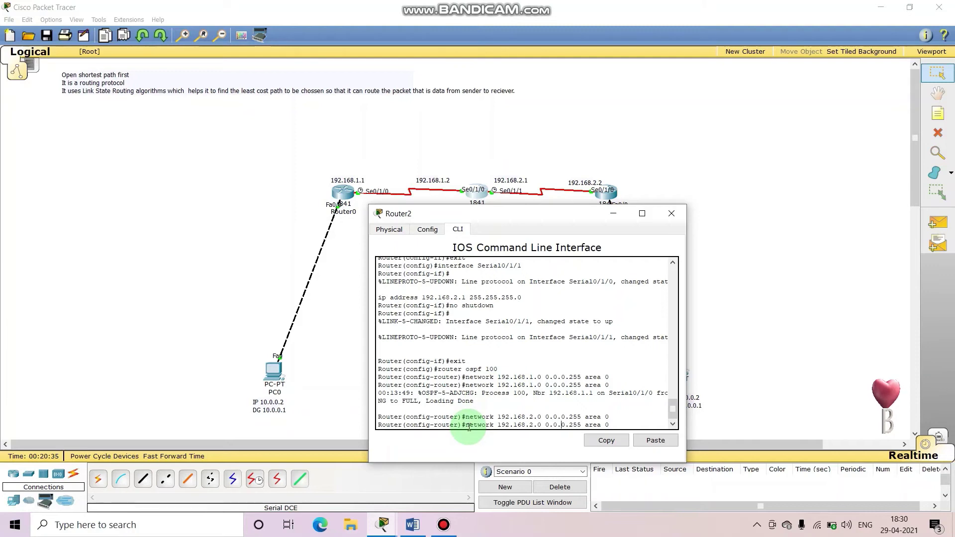
key("Home")
type("no")
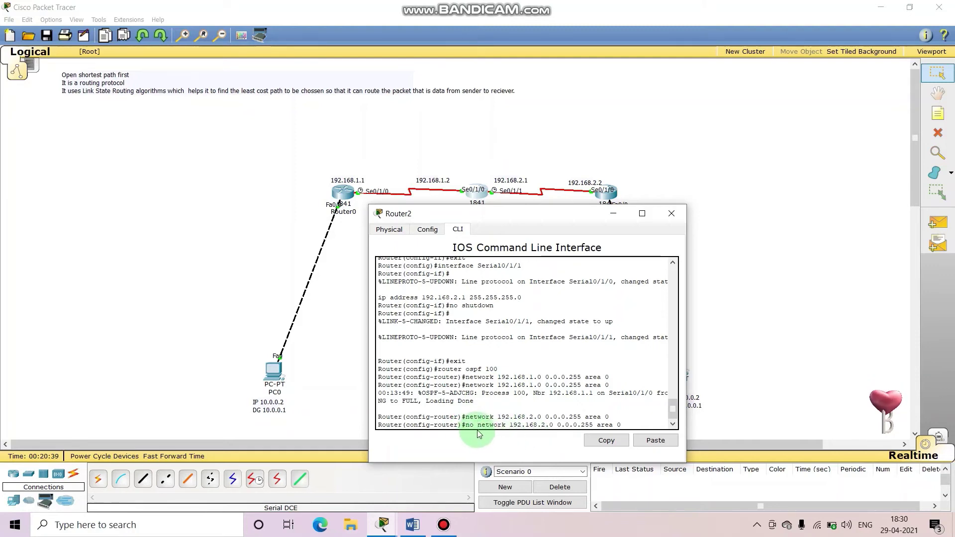
key("BackSpace")
key("BackSpace")
key("BackSpace")
key("Return")
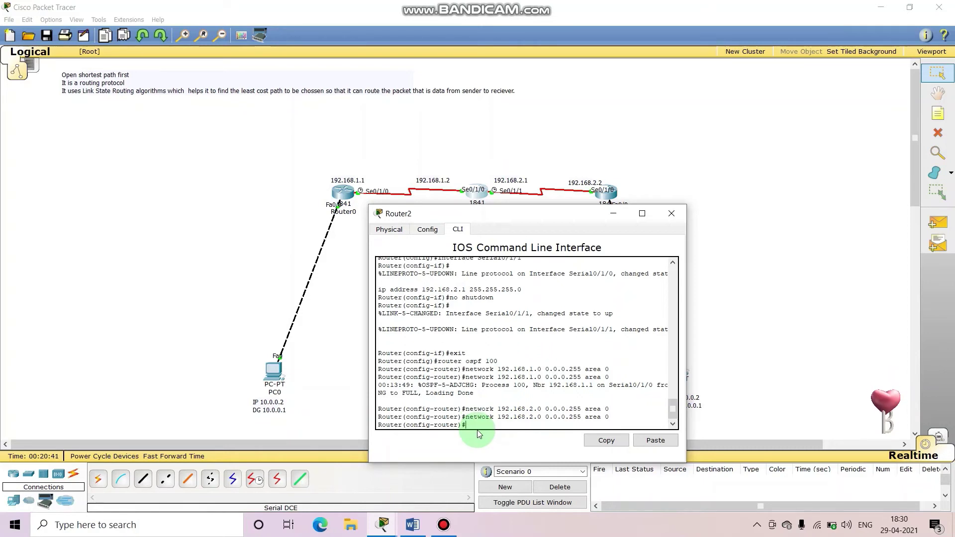
Step: Exit Router2's OSPF configuration mode and save the configuration with do wr
type("exi")
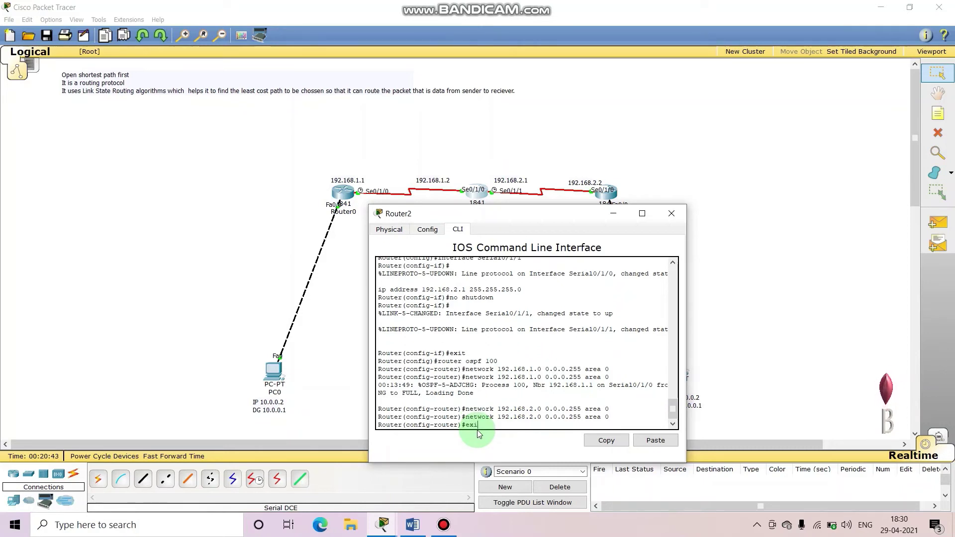
type("t")
key("Return")
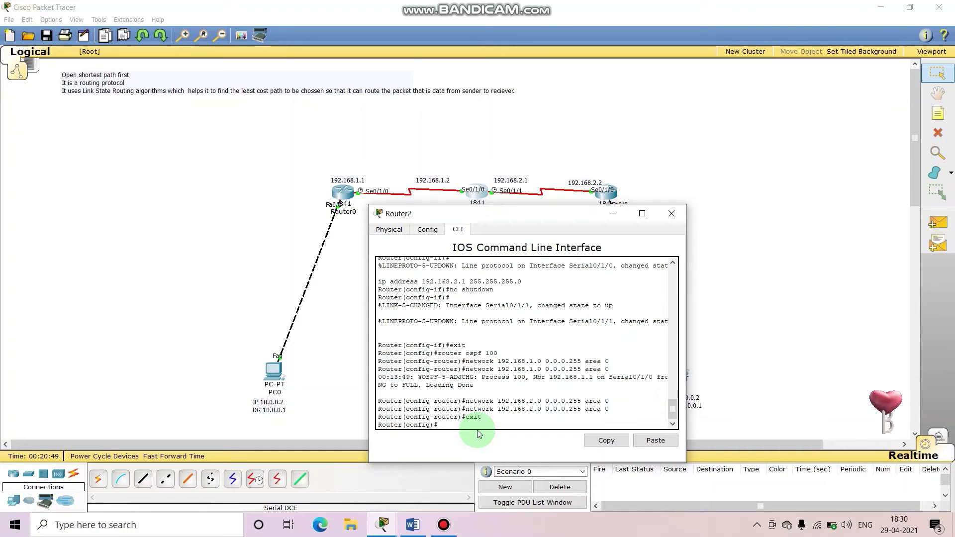
type("d")
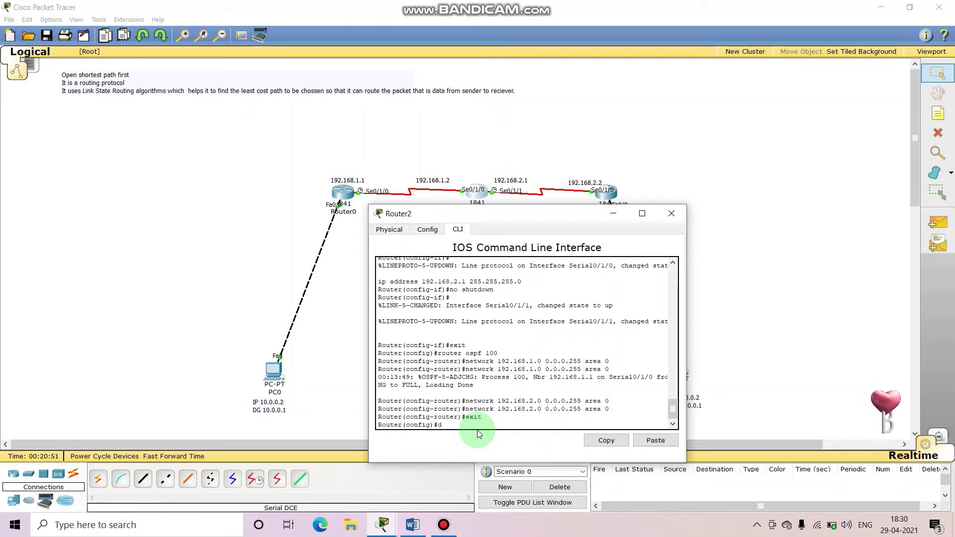
type("o wr")
key("Return")
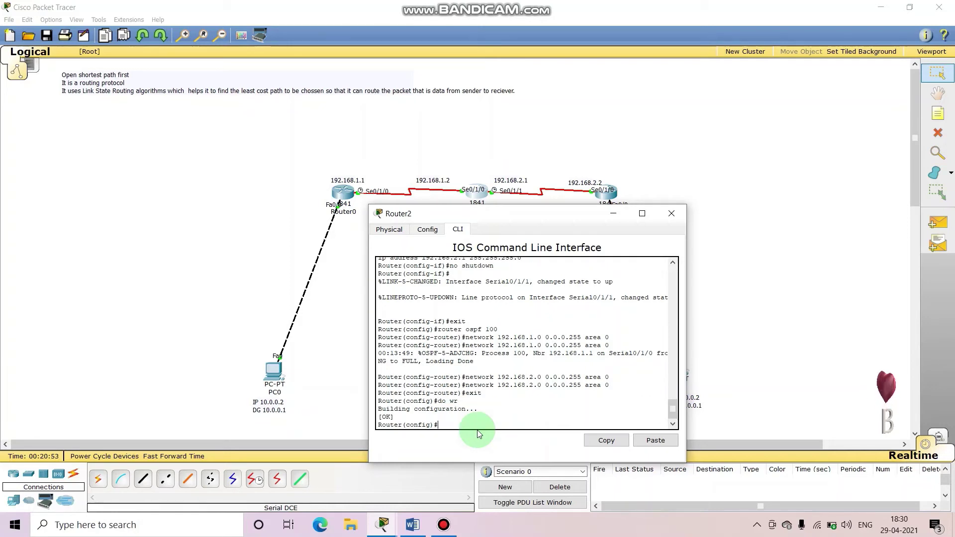
Step: Exit Router2's global configuration mode and display its routing table with show ip route
type("exit")
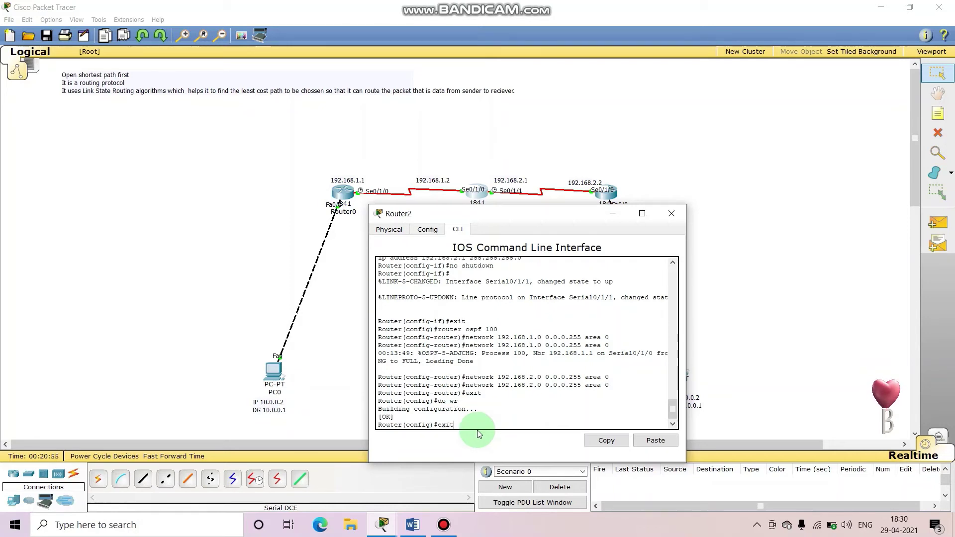
key("Return")
type("show ip os")
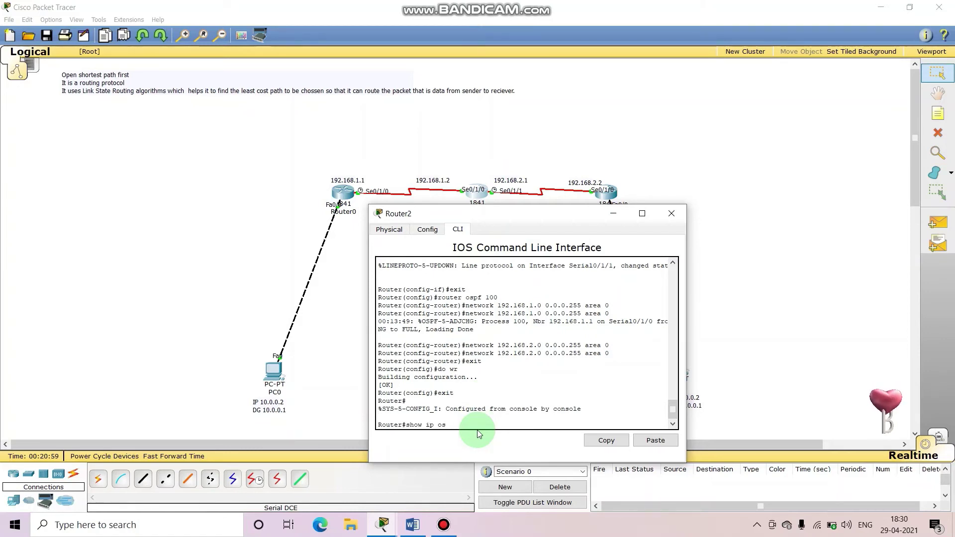
key("BackSpace")
key("BackSpace")
type("route")
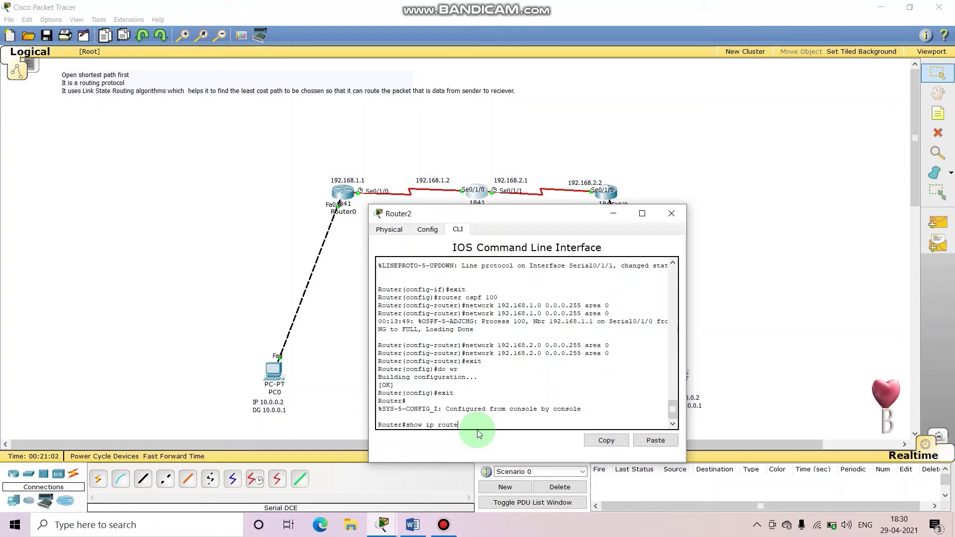
key("Return")
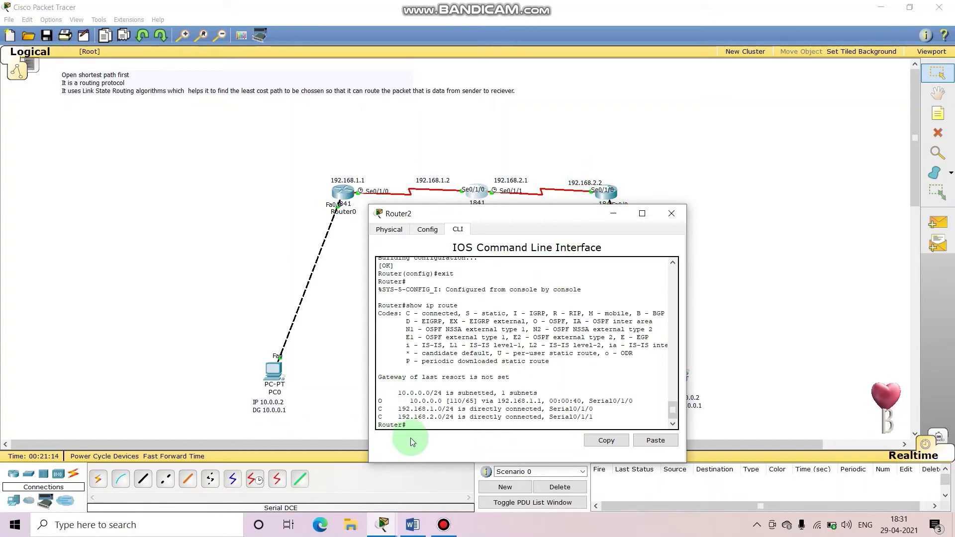
Step: Display Router2's routing protocol settings with show ip protocols
type("show i")
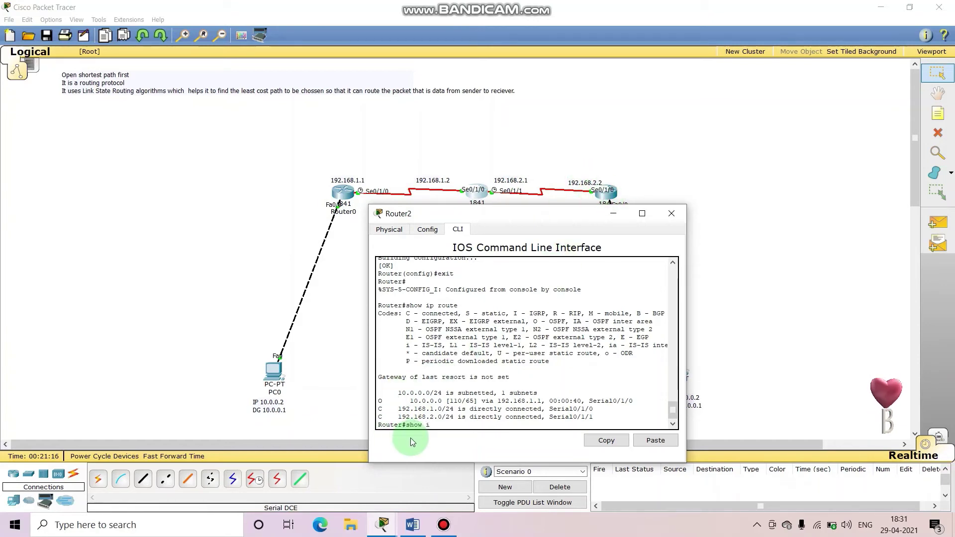
type("p p")
key("Tab")
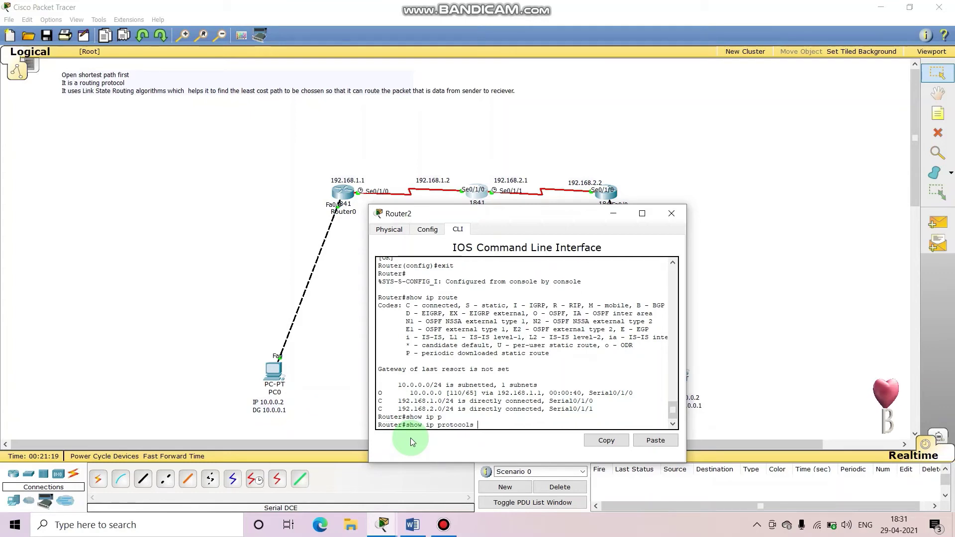
key("Return")
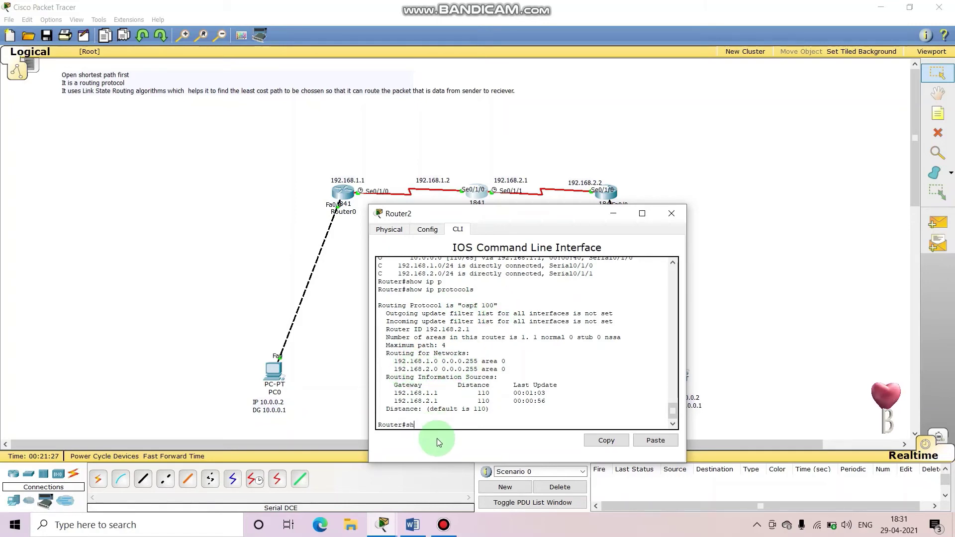
Step: List Router2's OSPF neighbors with show ip ospf neighbor
type("w ip osfp")
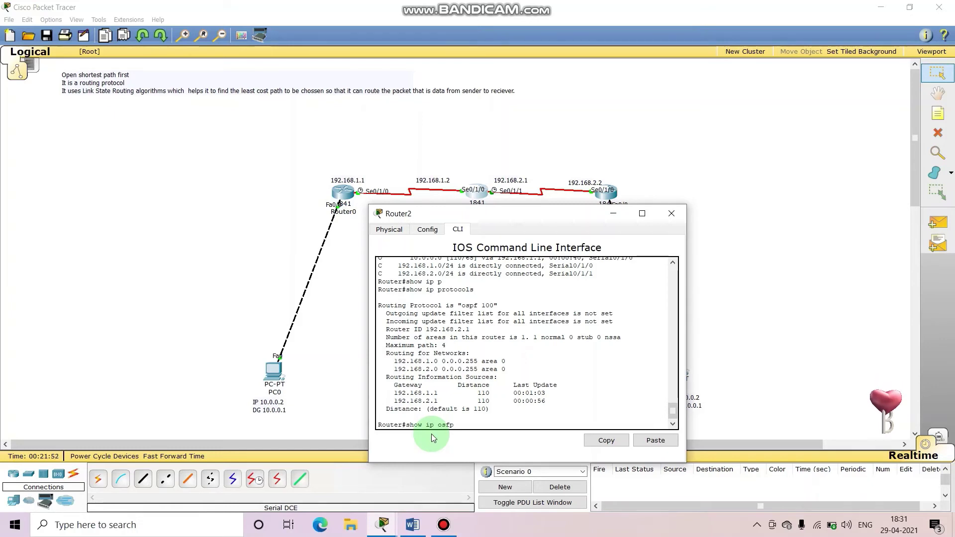
type("f n")
key("Tab")
key("Return")
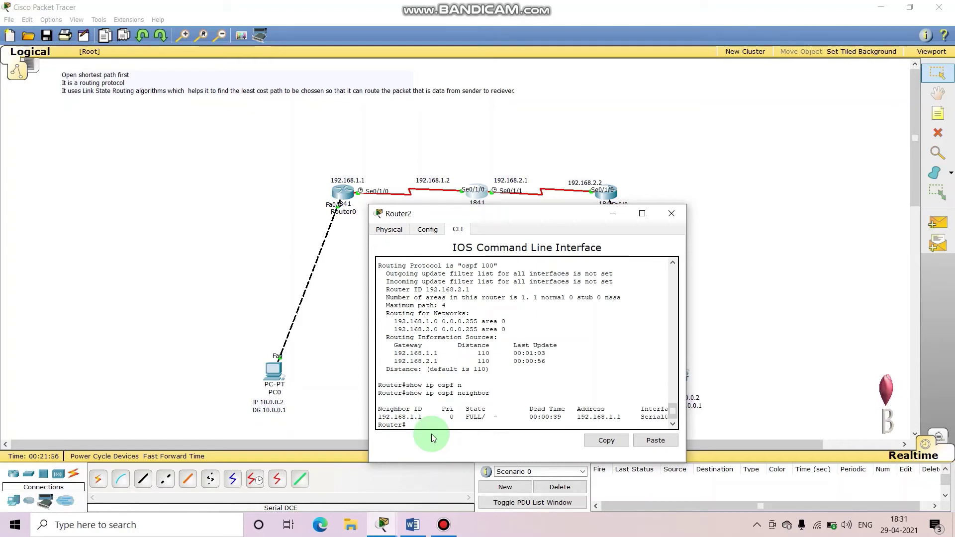
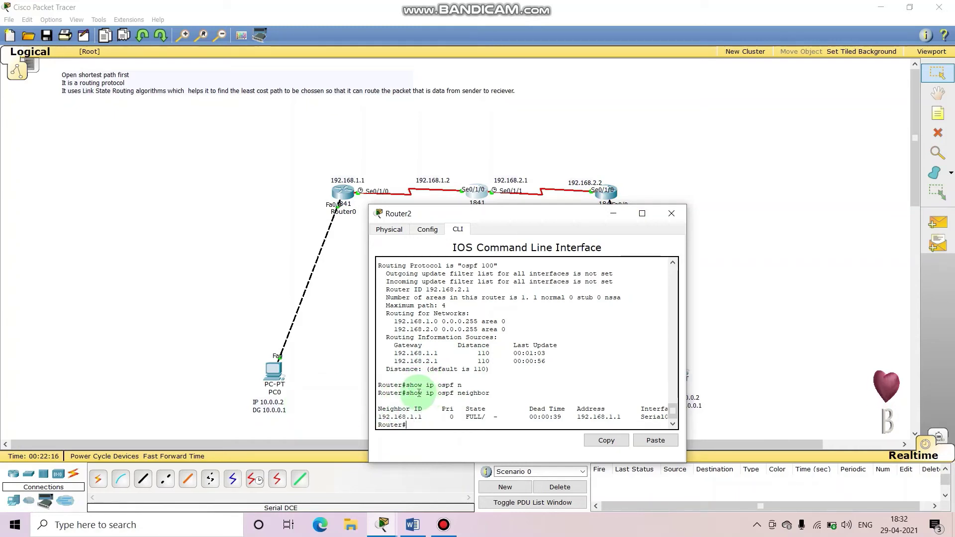
Step: Review Router2's show ip protocols and show ip route output, including the O route entry, and close its window
scroll(420, 393, "up", 3)
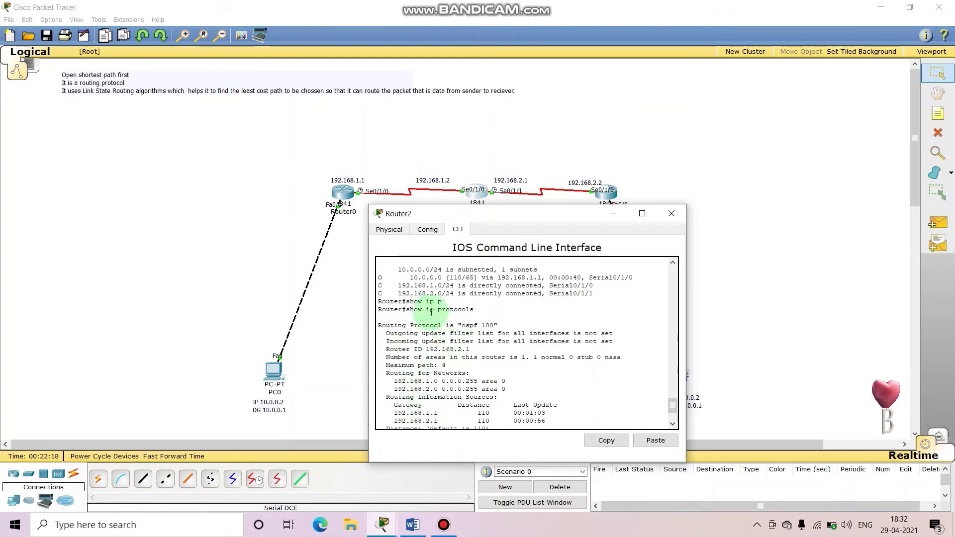
left_click_drag(410, 311, 478, 310)
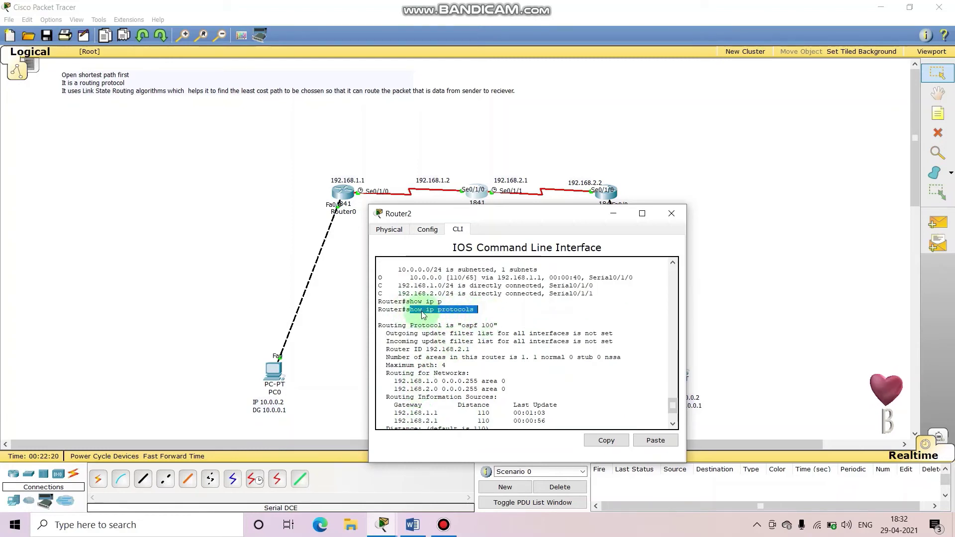
left_click_drag(404, 310, 493, 313)
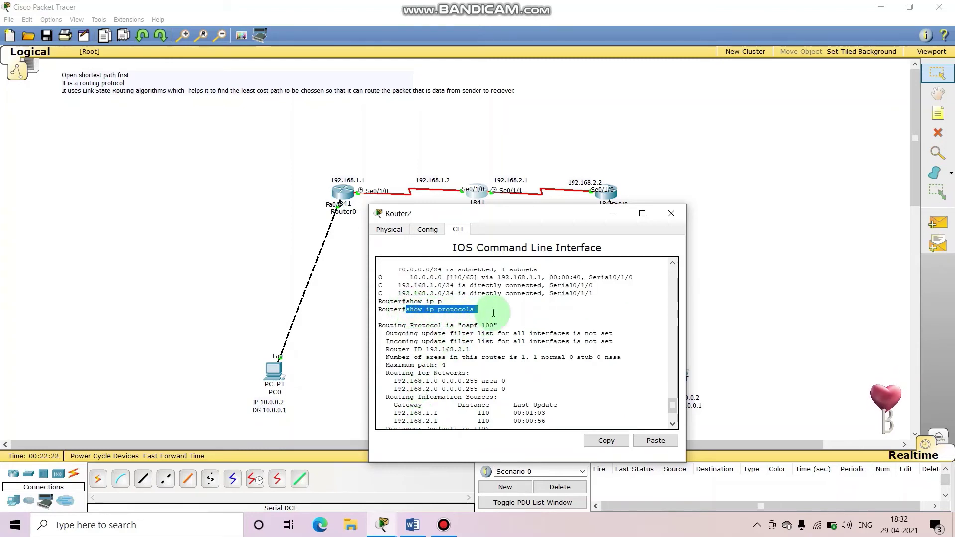
scroll(494, 313, "up", 3)
scroll(494, 313, "up", 6)
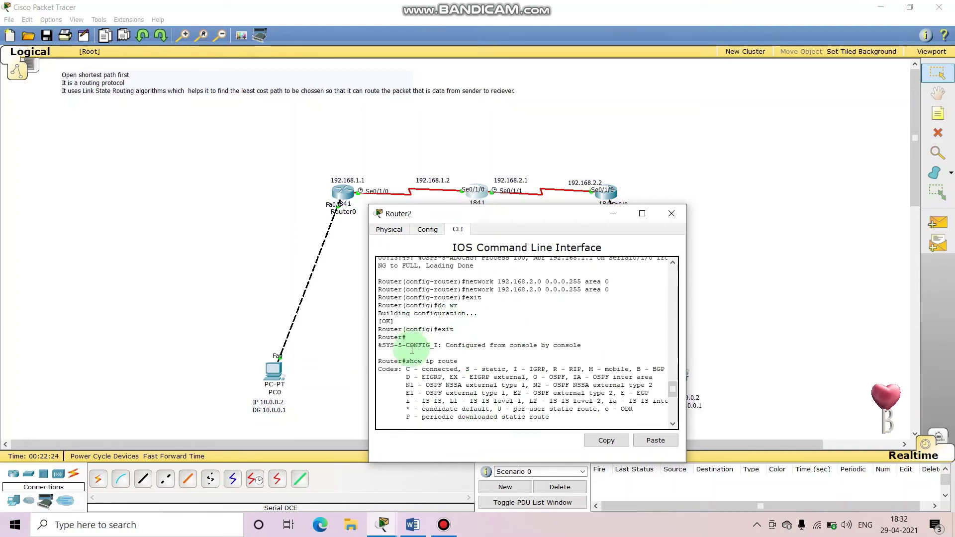
left_click_drag(407, 361, 487, 361)
scroll(473, 360, "down", 3)
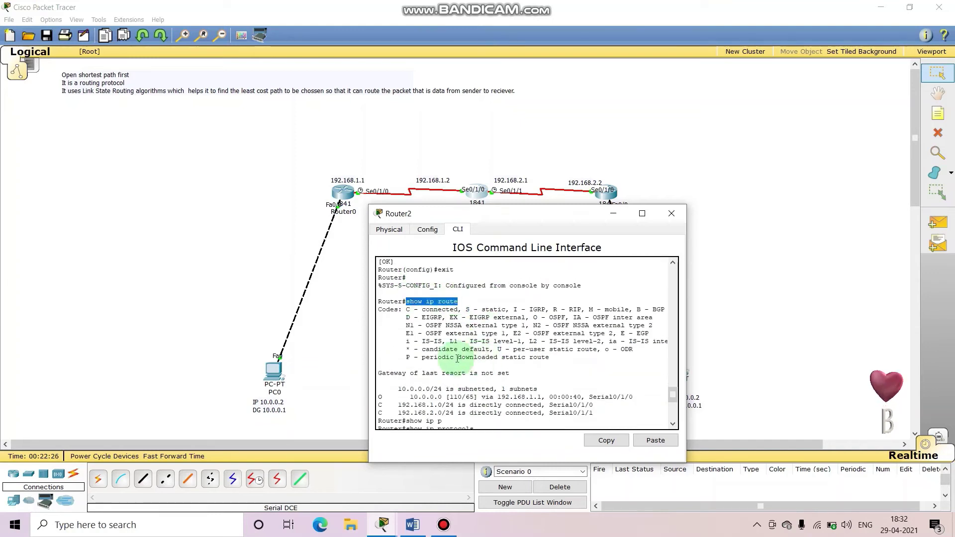
left_click_drag(379, 396, 384, 396)
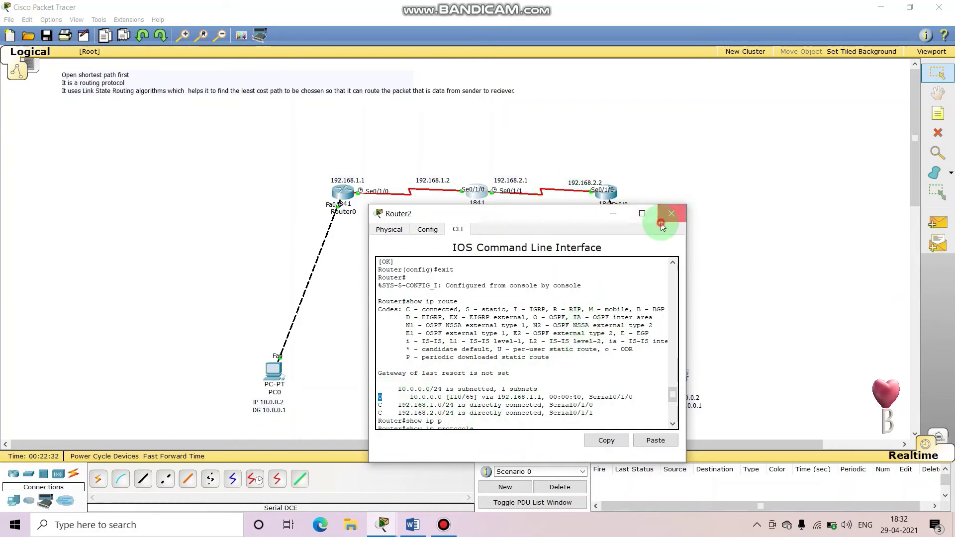
left_click(662, 221)
left_click(477, 191)
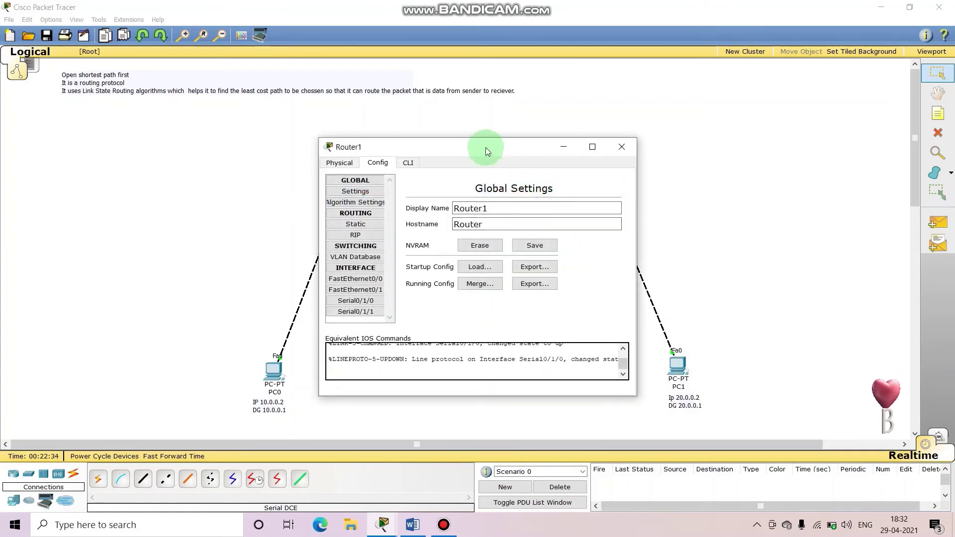
left_click_drag(458, 145, 735, 99)
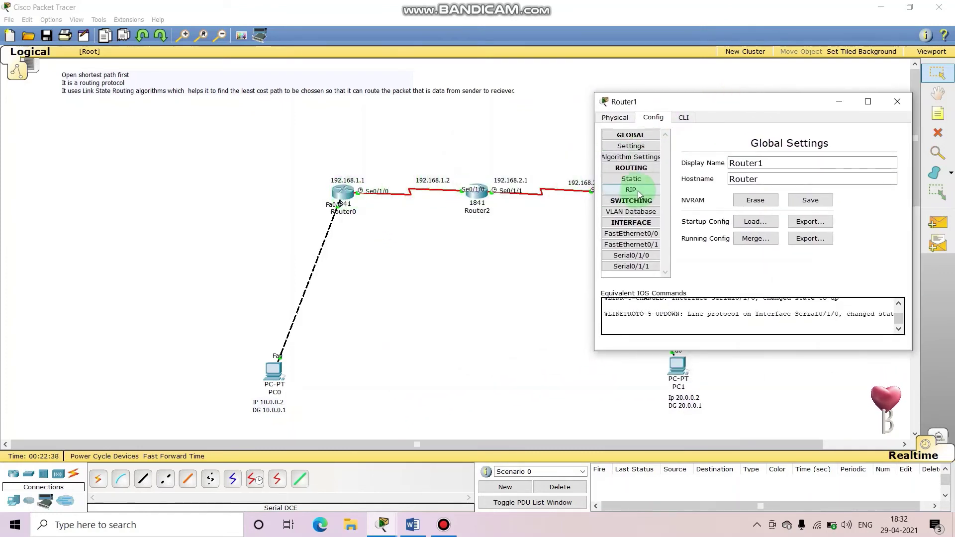
left_click_drag(676, 100, 423, 243)
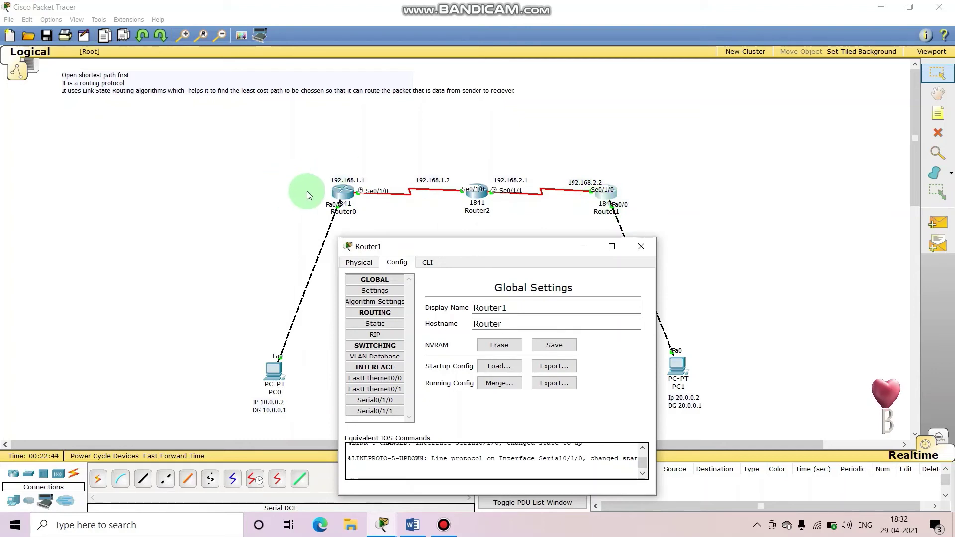
left_click(642, 246)
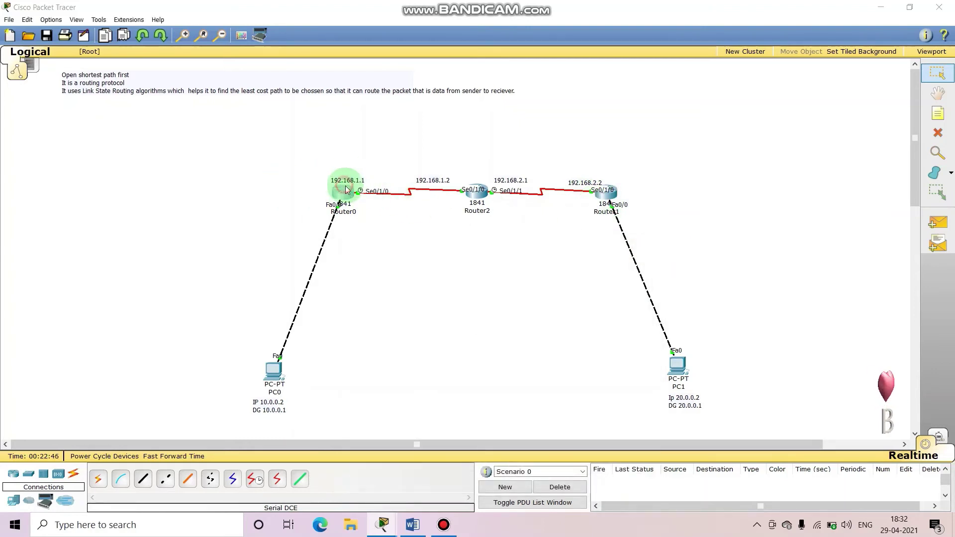
Step: In Router0's global settings, enter R! as the display name and R1 as the hostname
left_click(342, 192)
left_click(340, 162)
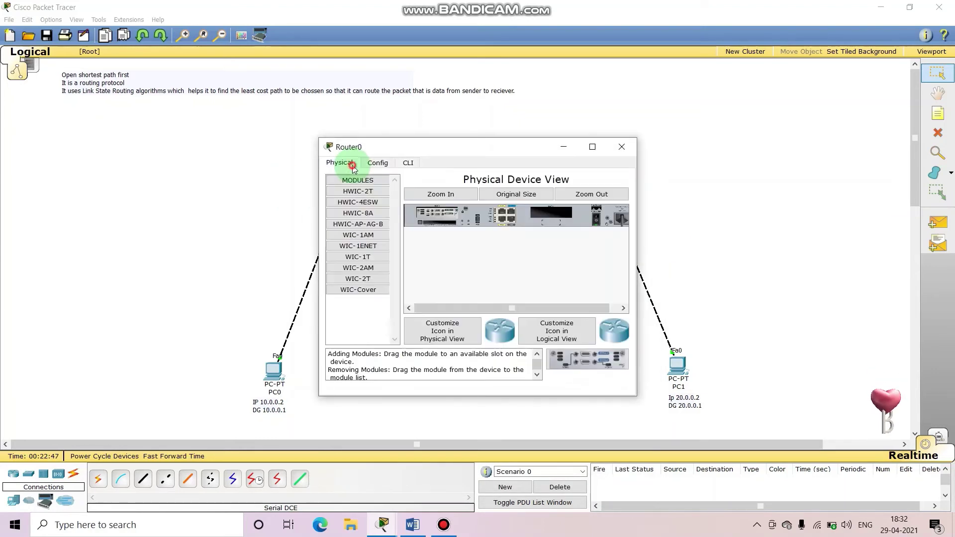
left_click(376, 163)
double_click(490, 208)
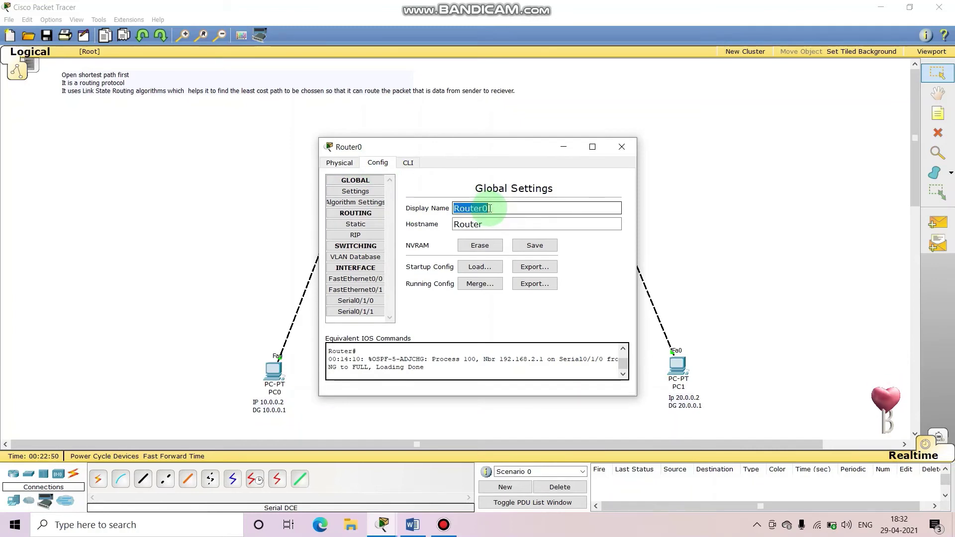
type("R")
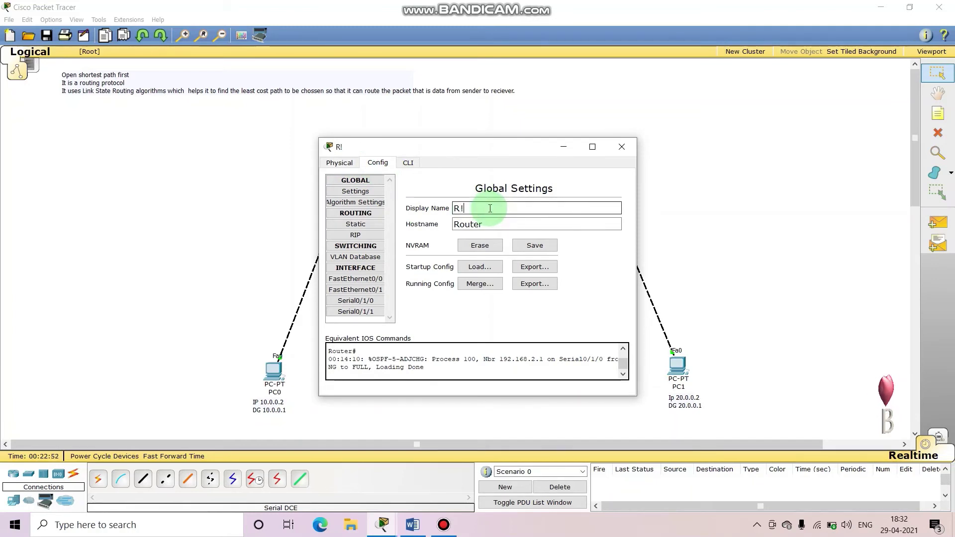
type("!")
left_click(487, 223)
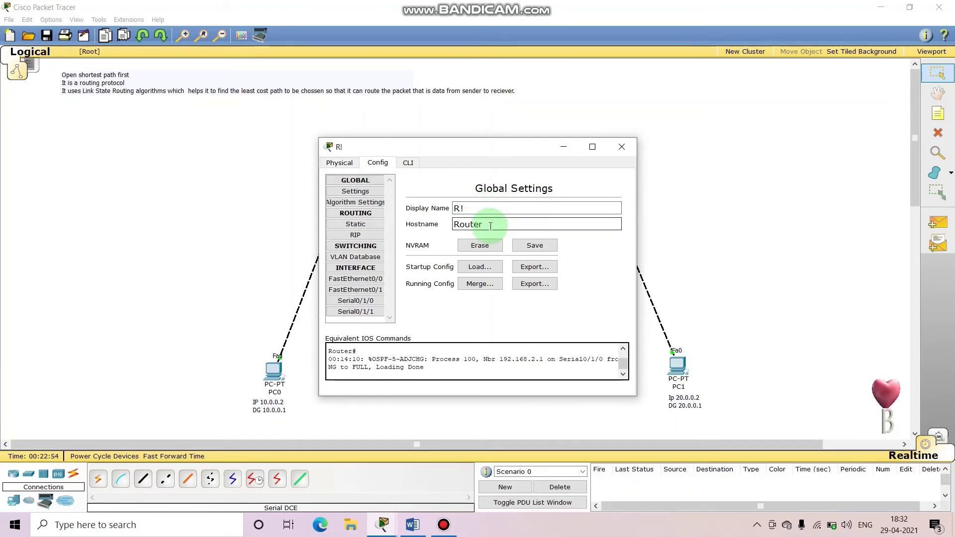
key("BackSpace")
key("BackSpace")
key("BackSpace")
type("1")
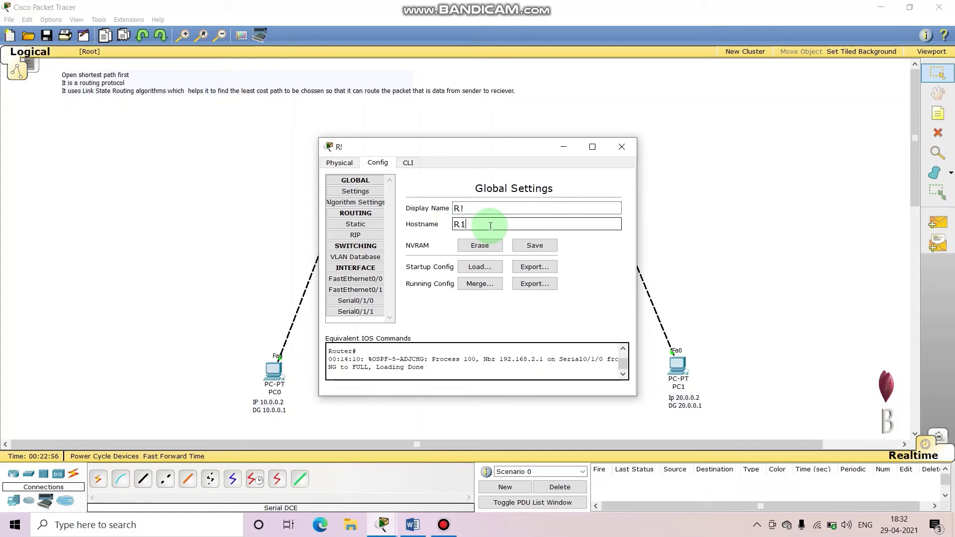
Step: Correct the R! router's display name to R1 and close its window
left_click(480, 209)
key("BackSpace")
type("1")
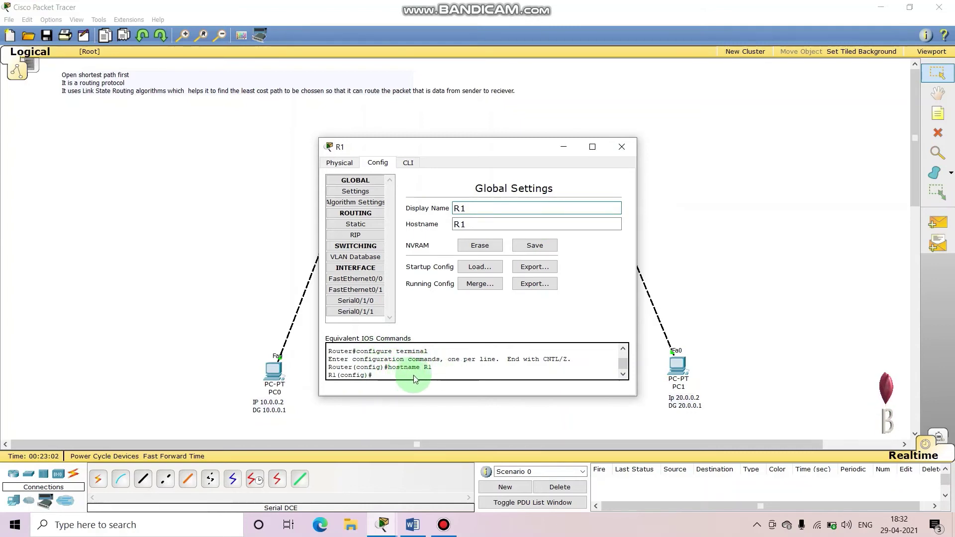
left_click(622, 147)
Step: Open Router2's global settings and shorten its display name to R2
left_click(473, 194)
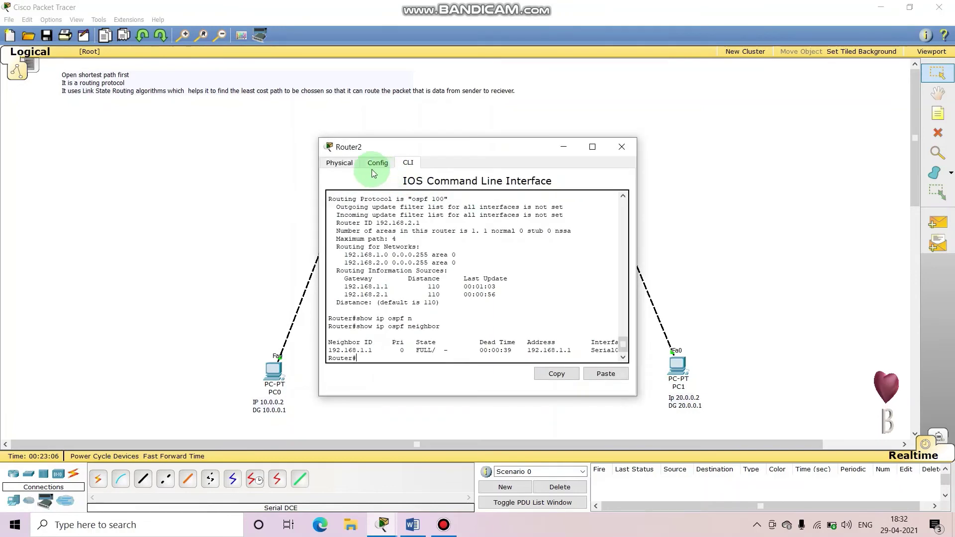
left_click(344, 163)
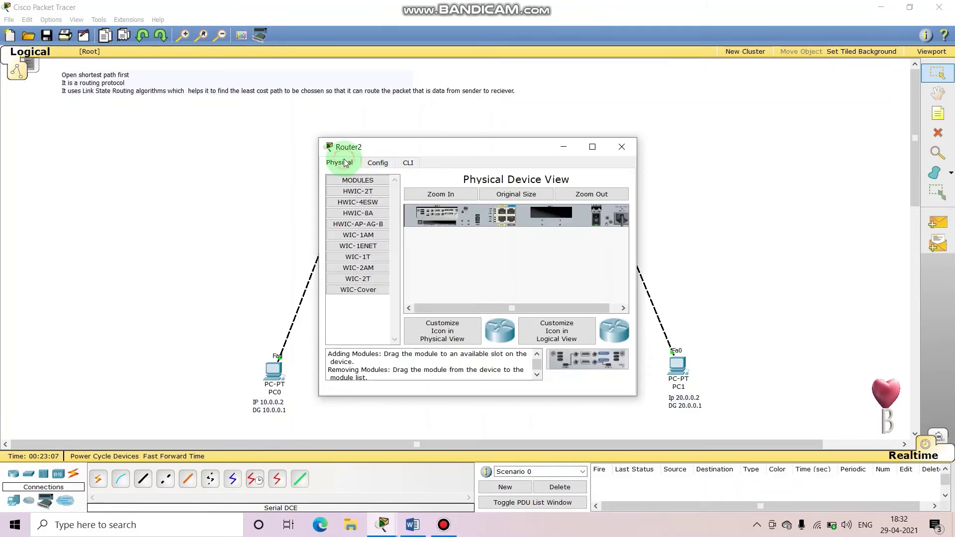
left_click(379, 163)
left_click(480, 209)
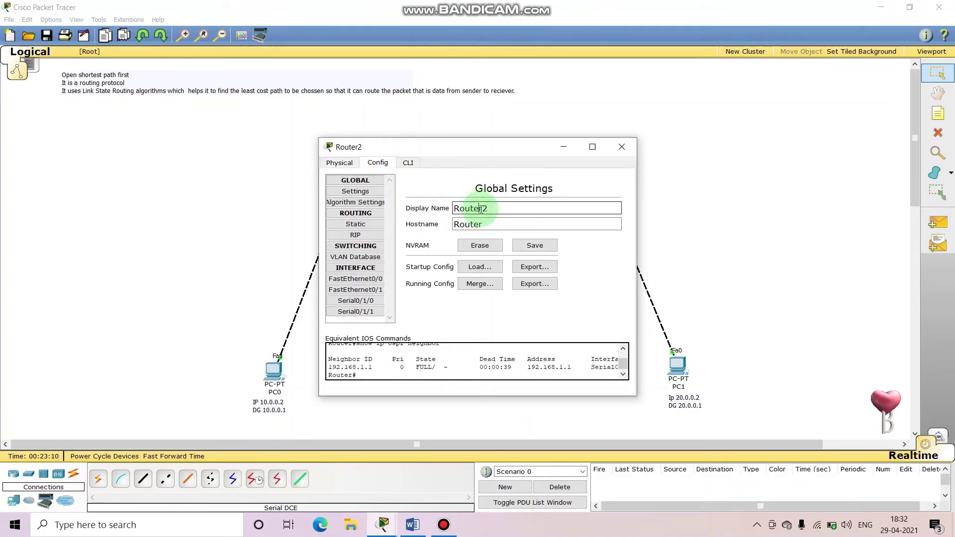
key("BackSpace")
key("BackSpace")
key("BackSpace")
key("BackSpace")
key("BackSpace")
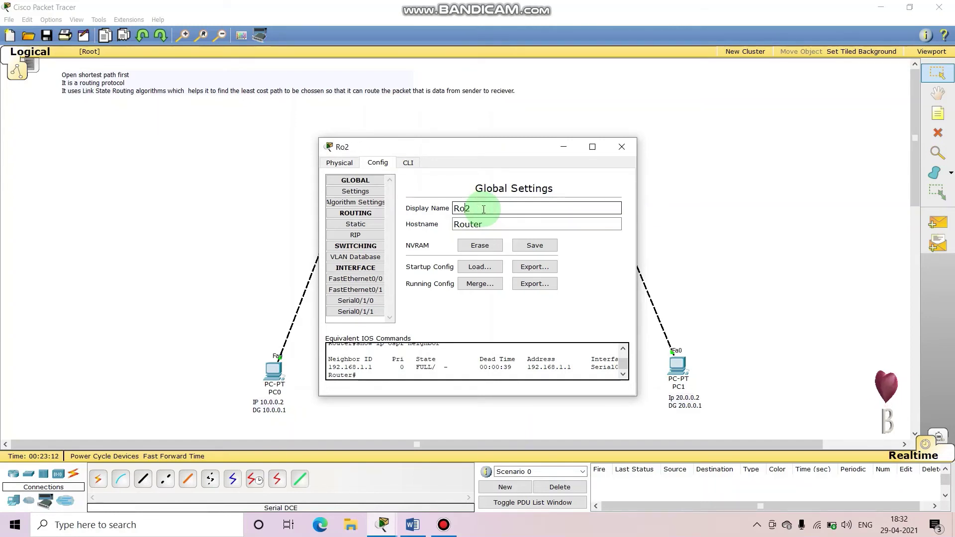
Step: Set the hostname of the middle router to R2
left_click(485, 225)
key("BackSpace")
key("BackSpace")
key("BackSpace")
key("BackSpace")
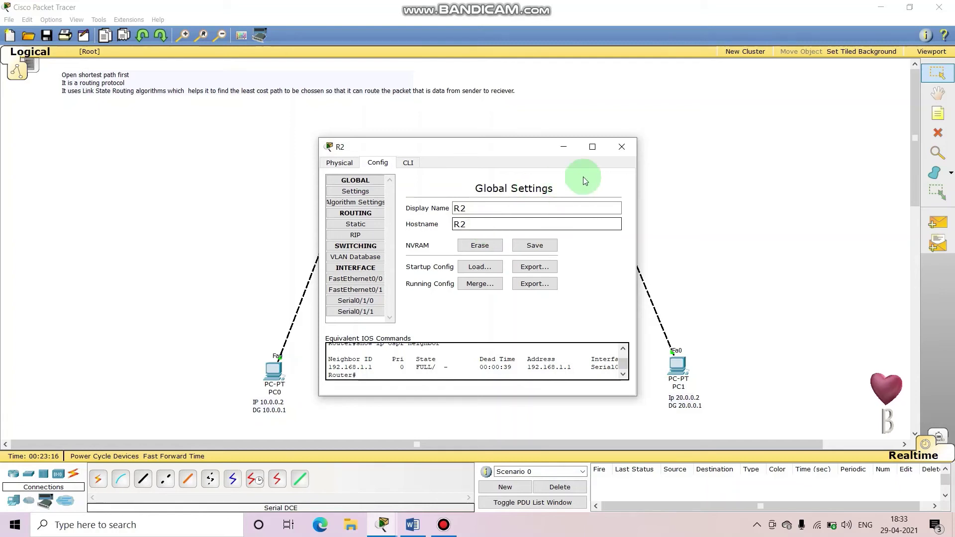
Step: Close R2's window and change Router1's display name to R3 in its global settings
left_click(622, 149)
left_click(598, 189)
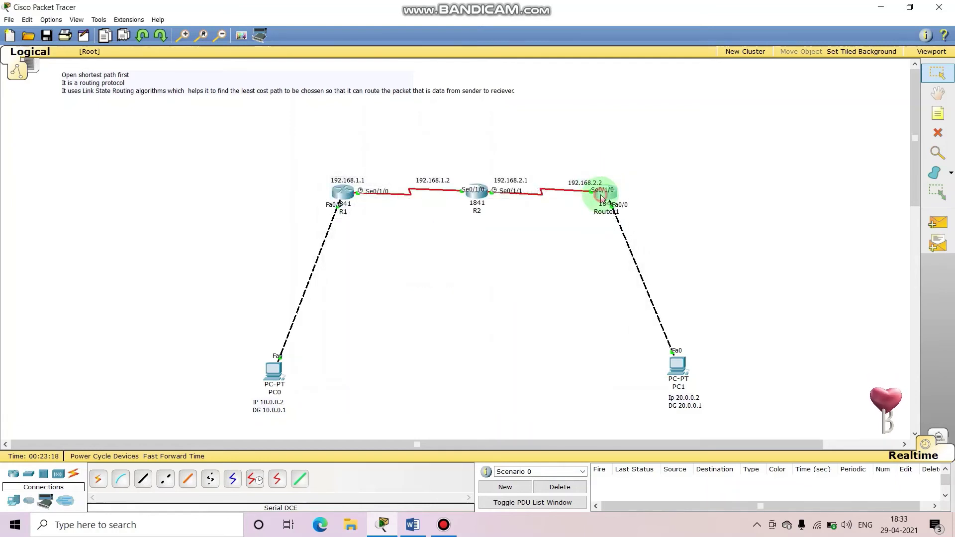
left_click(500, 217)
left_click(501, 208)
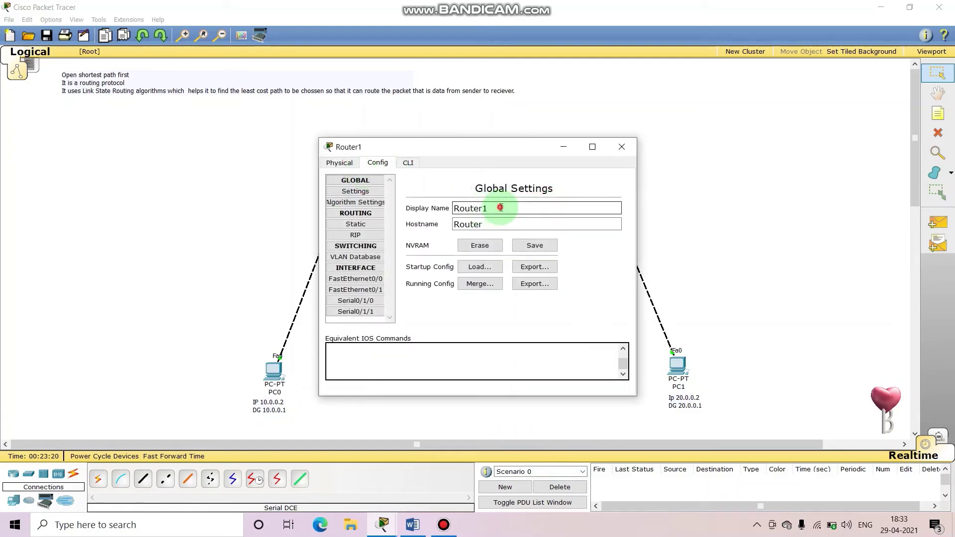
key("BackSpace")
key("BackSpace")
key("BackSpace")
key("BackSpace")
key("BackSpace")
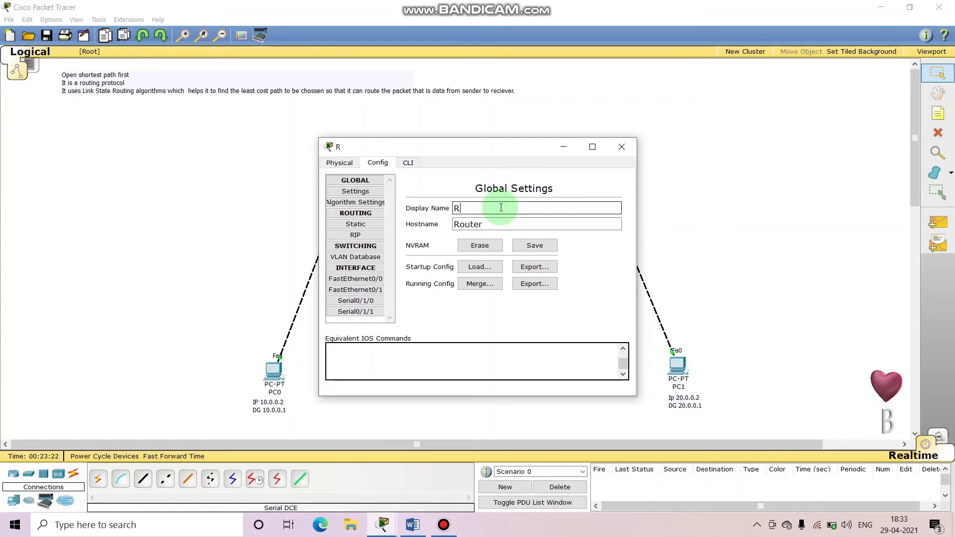
type("3")
Step: Set the hostname of the router connected to PC1 to R3 and close its window
left_click(497, 224)
key("BackSpace")
key("BackSpace")
key("BackSpace")
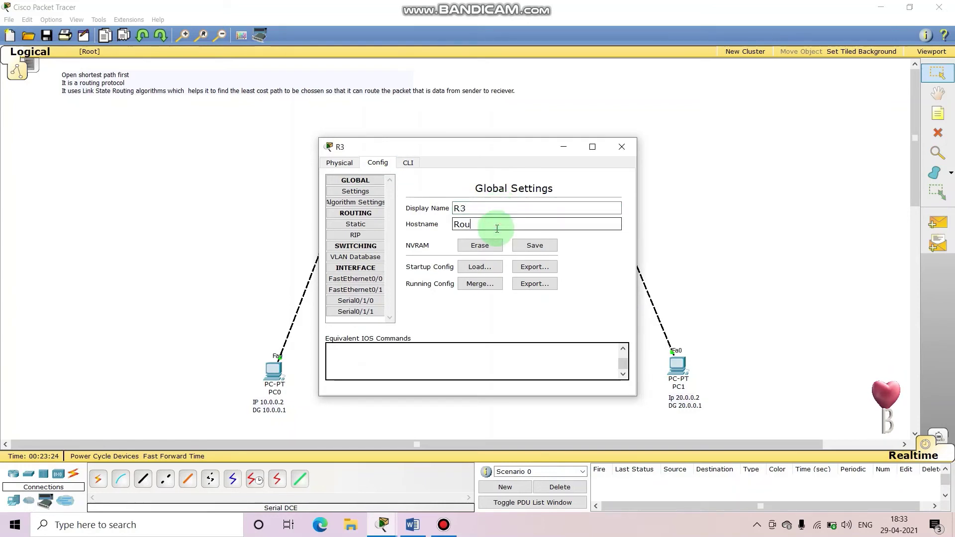
type("3")
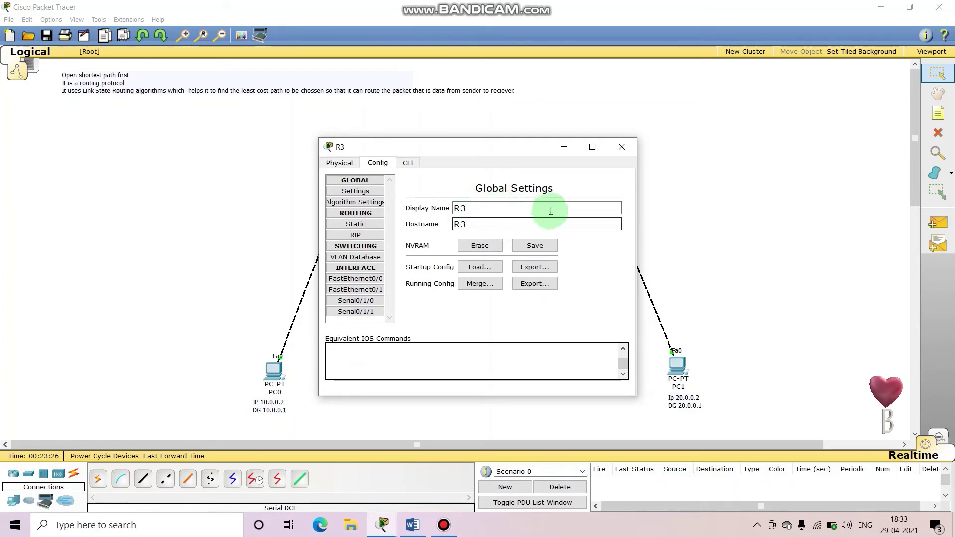
left_click(625, 146)
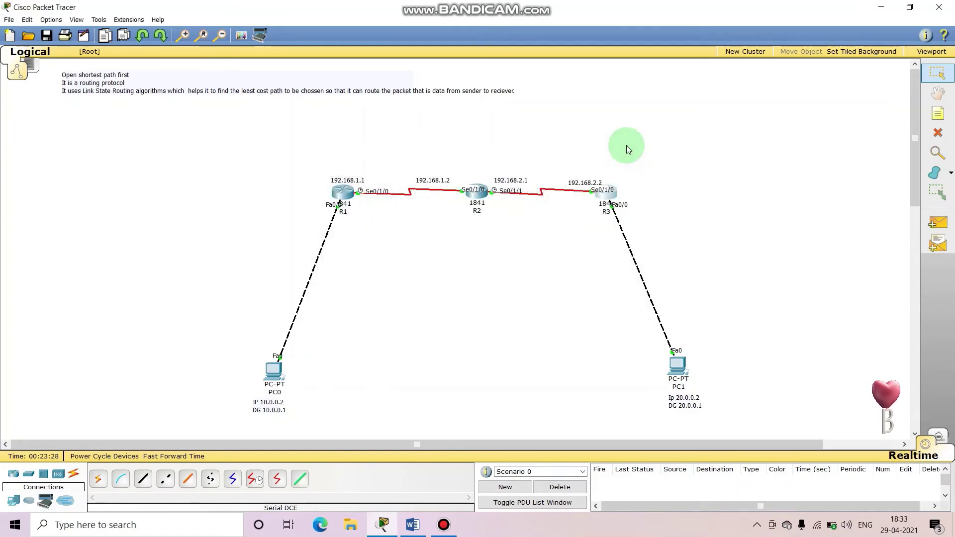
Step: Open R3's command line and enter OSPF configuration with router ospf 100
left_click(612, 195)
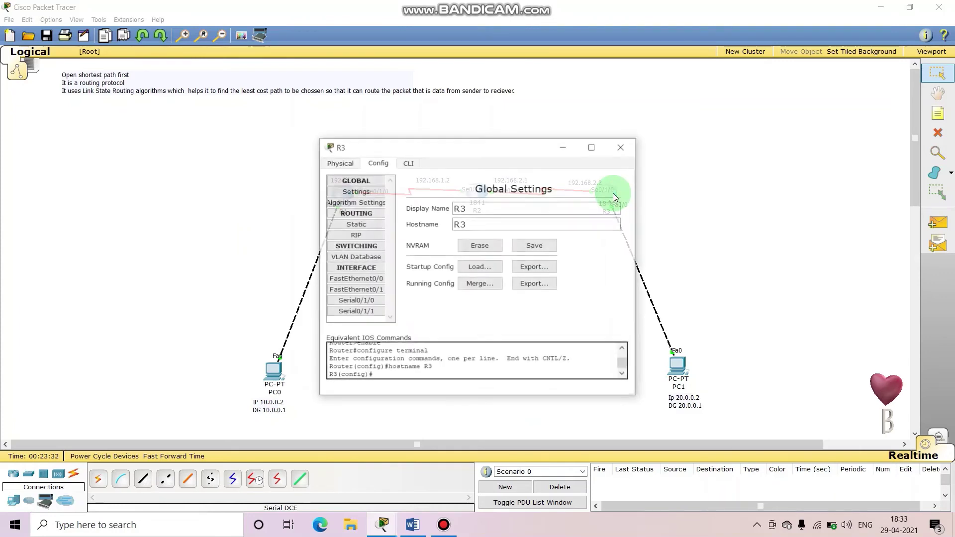
left_click(407, 163)
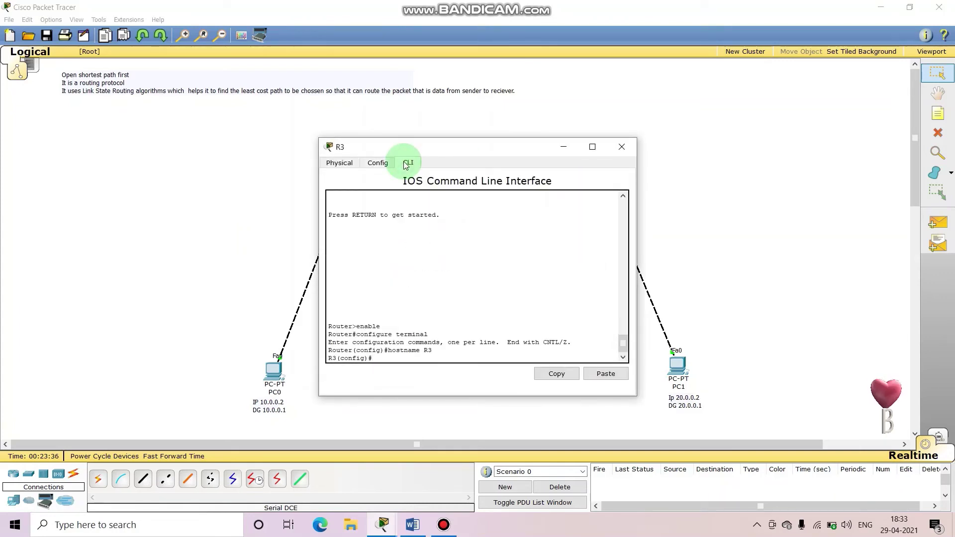
left_click(366, 360)
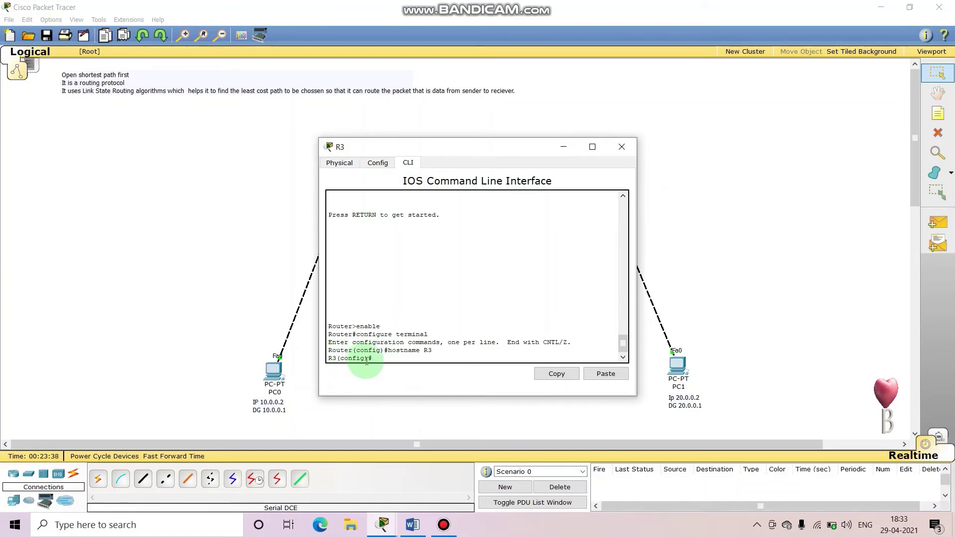
type("route")
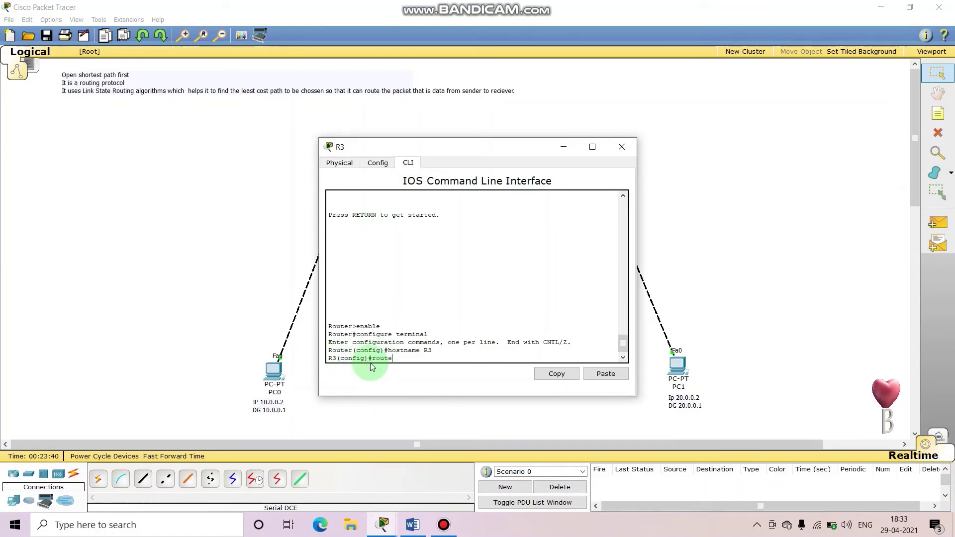
type("r ospf 100")
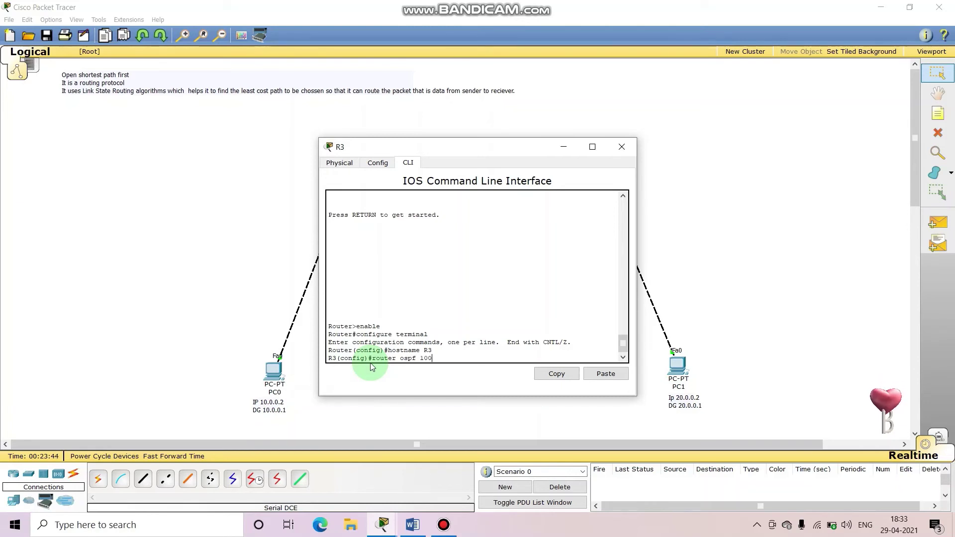
key("Return")
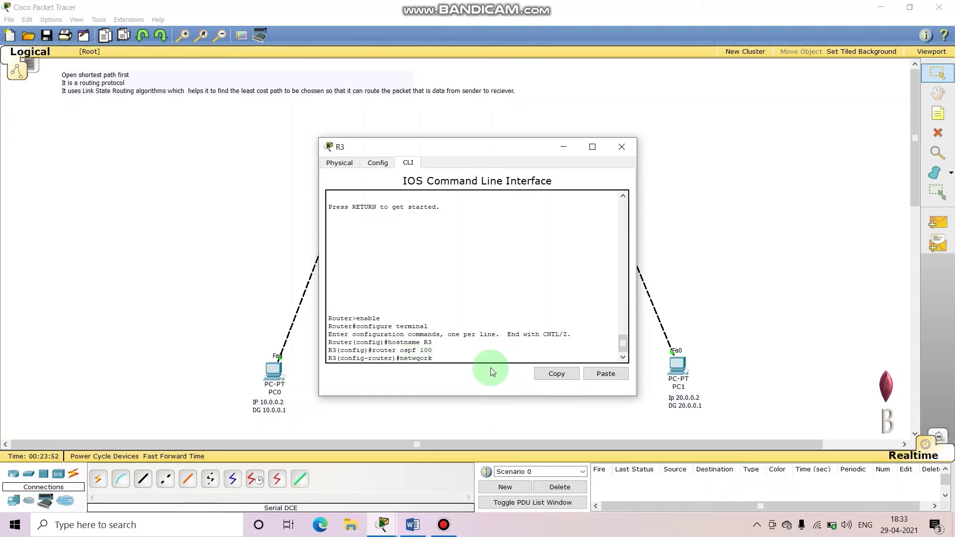
Step: Advertise network 192.168.2.0 with wildcard mask 0.0.0.255 in area 0 on R3
key("Delete")
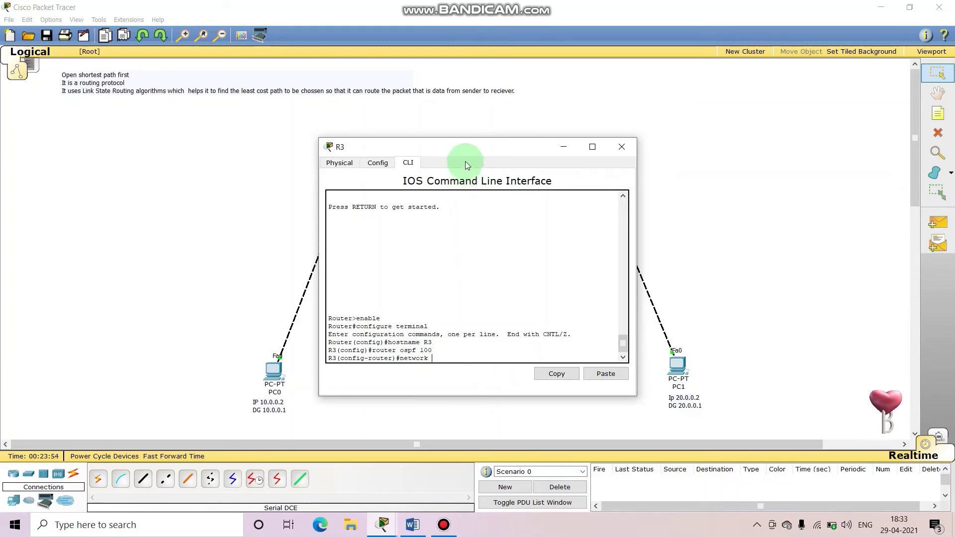
left_click_drag(418, 146, 263, 77)
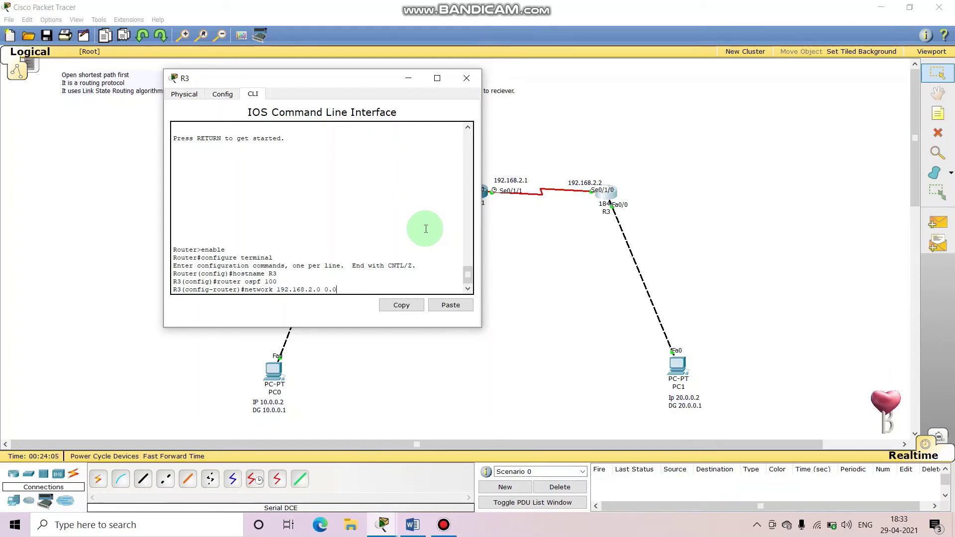
type("55")
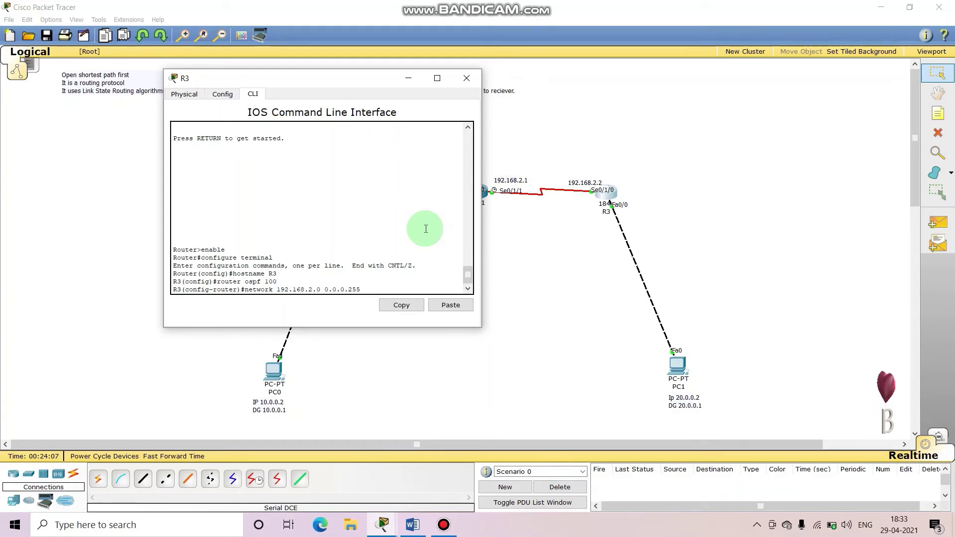
type(" area ")
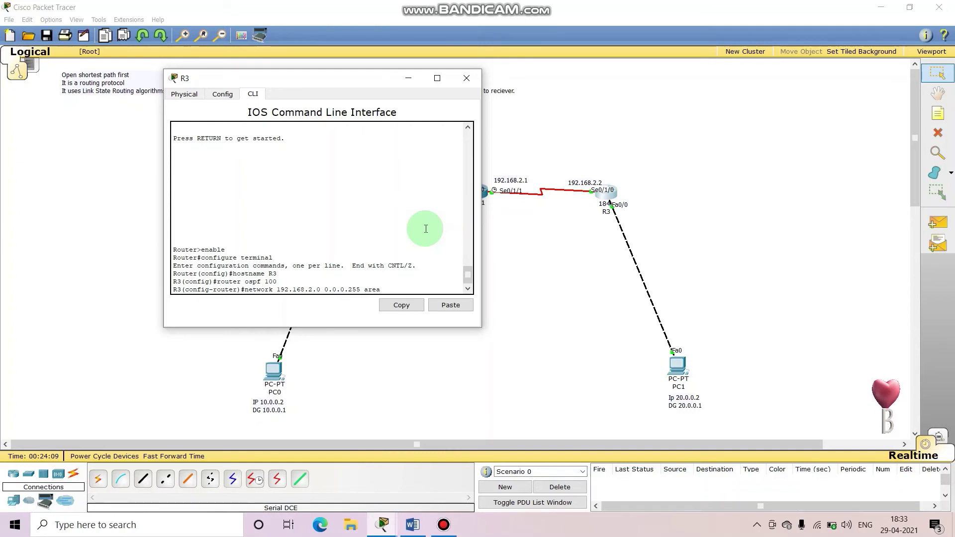
type("0")
key("Return")
Step: Reuse the previous network command to advertise 20.0.0.0 with wildcard mask 0.0.0.255 in area 0 on R3
key("Up")
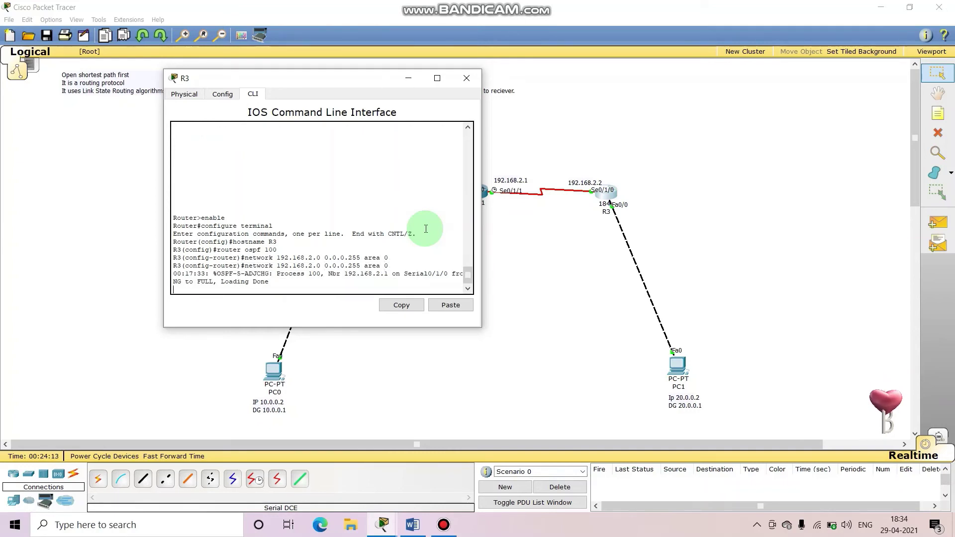
key("Up")
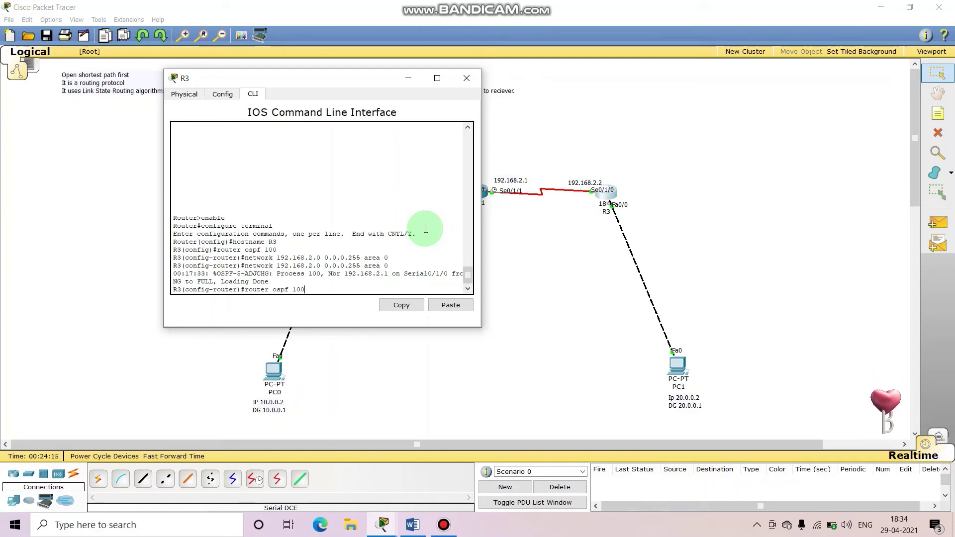
key("Up")
key("Down")
key("Down")
key("Down")
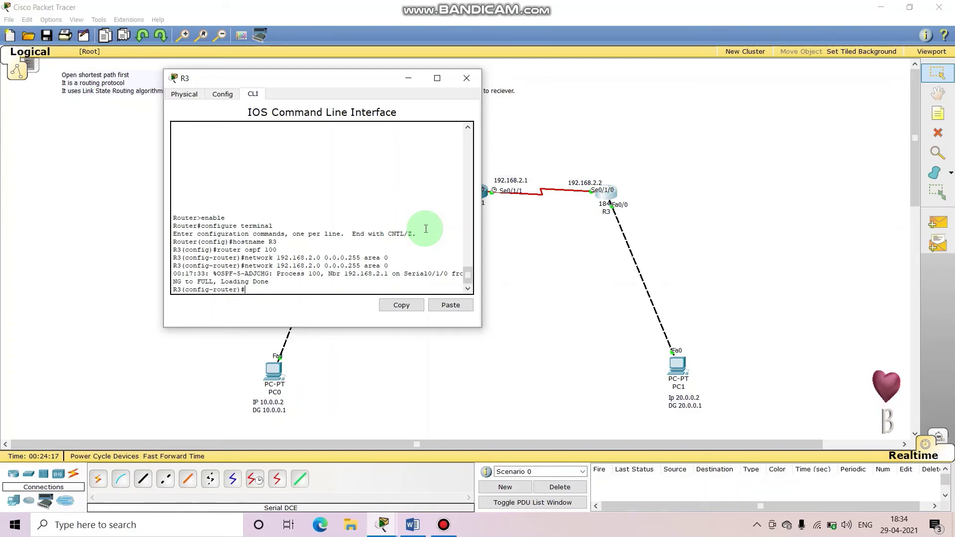
key("Up")
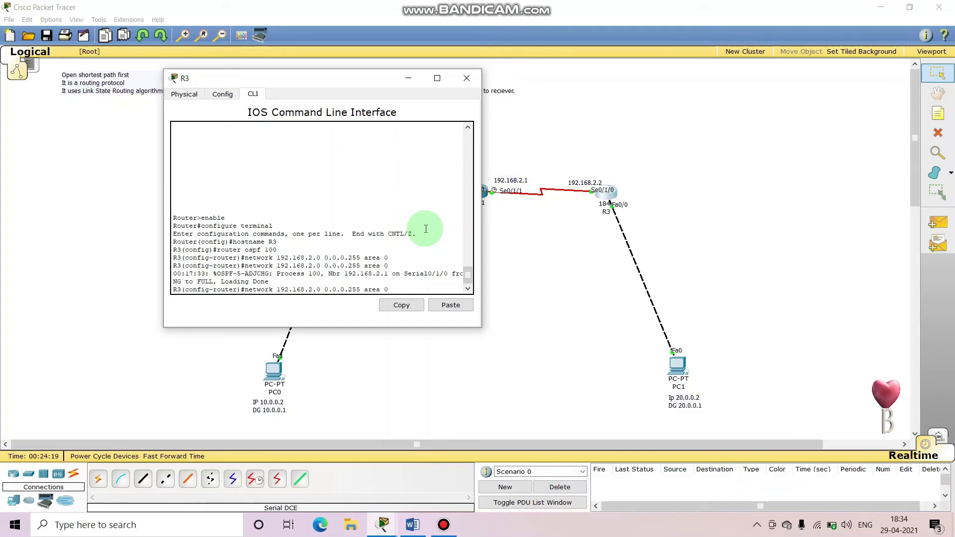
key("BackSpace")
key("BackSpace")
key("BackSpace")
key("BackSpace")
key("BackSpace")
key("BackSpace")
key("BackSpace")
key("BackSpace")
key("BackSpace")
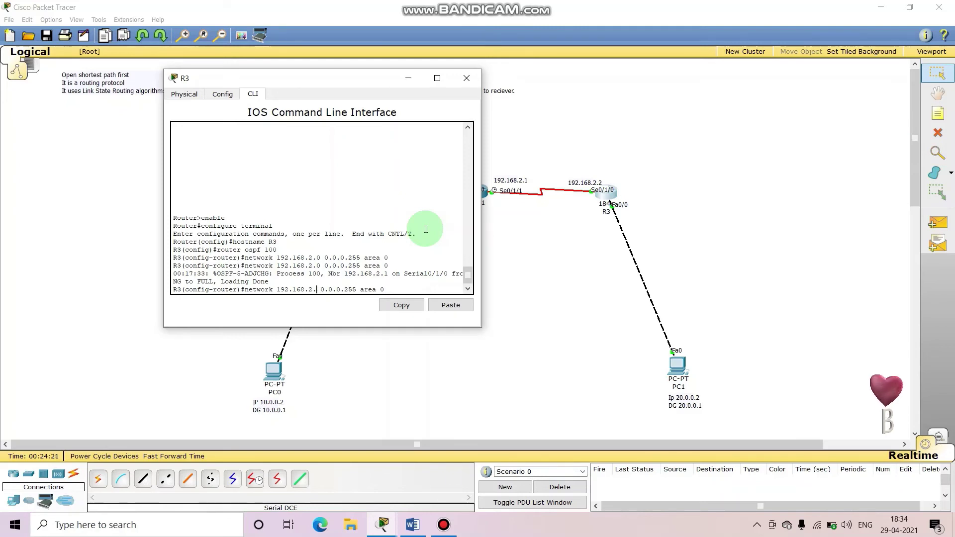
key("BackSpace")
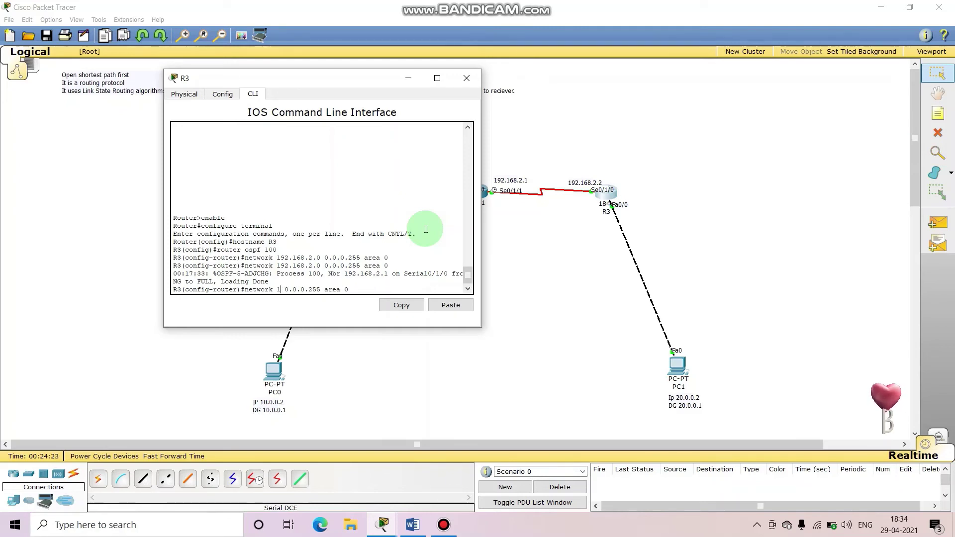
key("BackSpace")
type("20.0.")
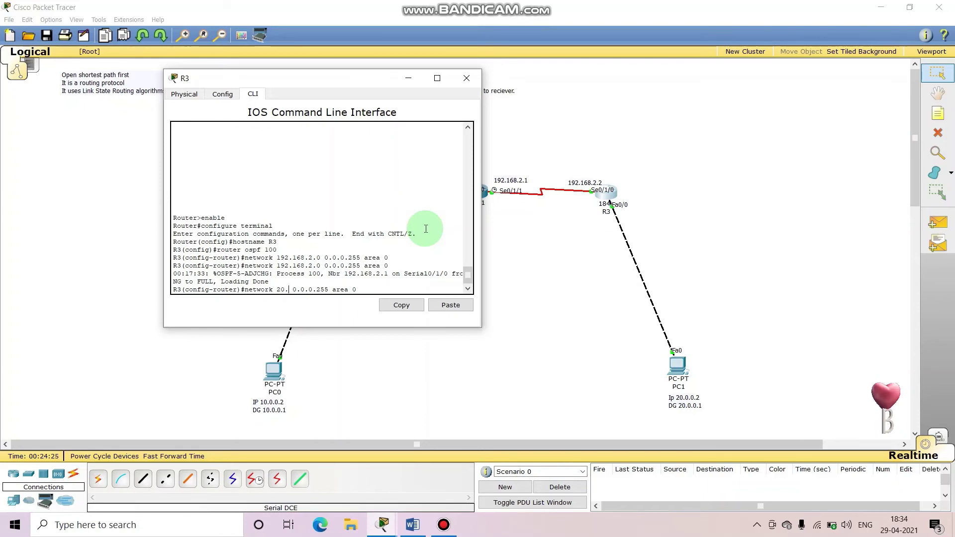
type("0.0")
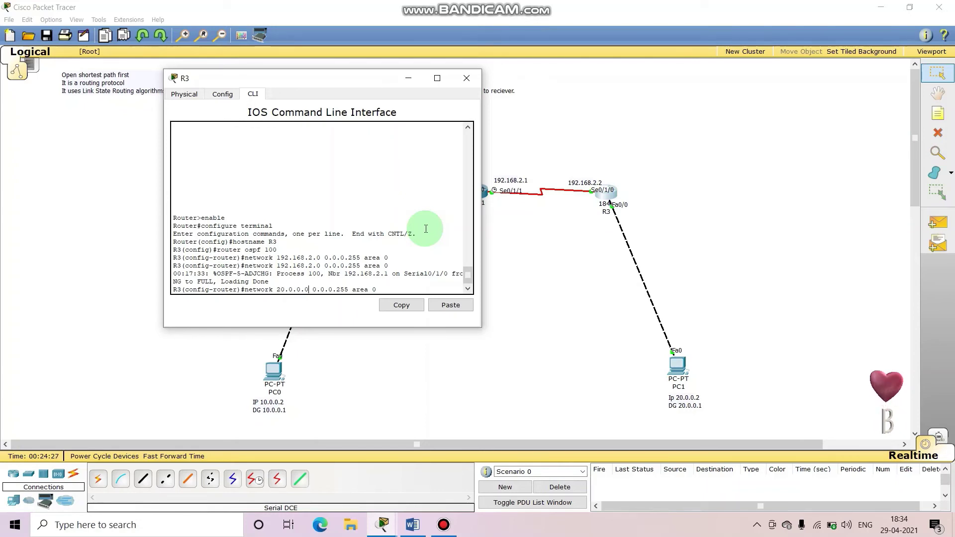
key("Return")
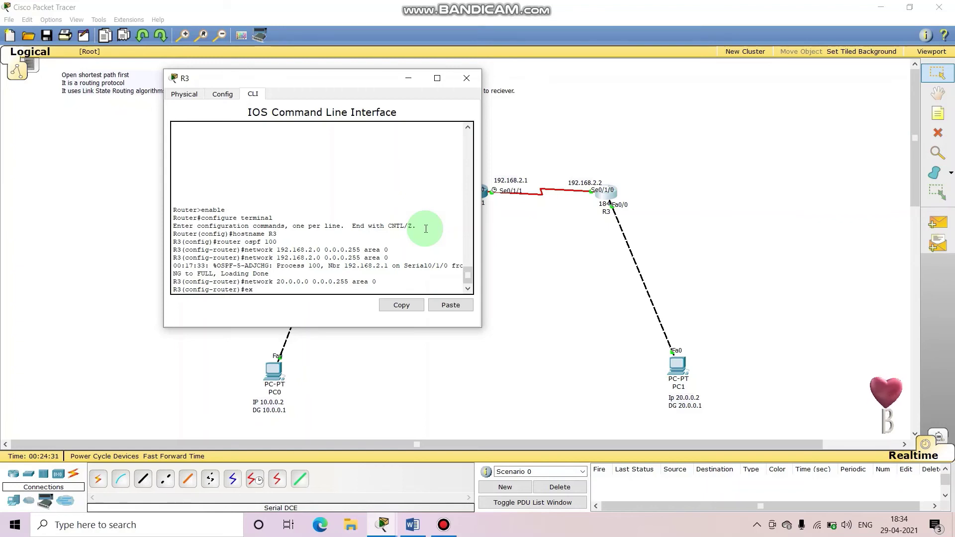
Step: Exit OSPF configuration on R3, saving with do wr before returning to privileged mode
type("exit")
key("Return")
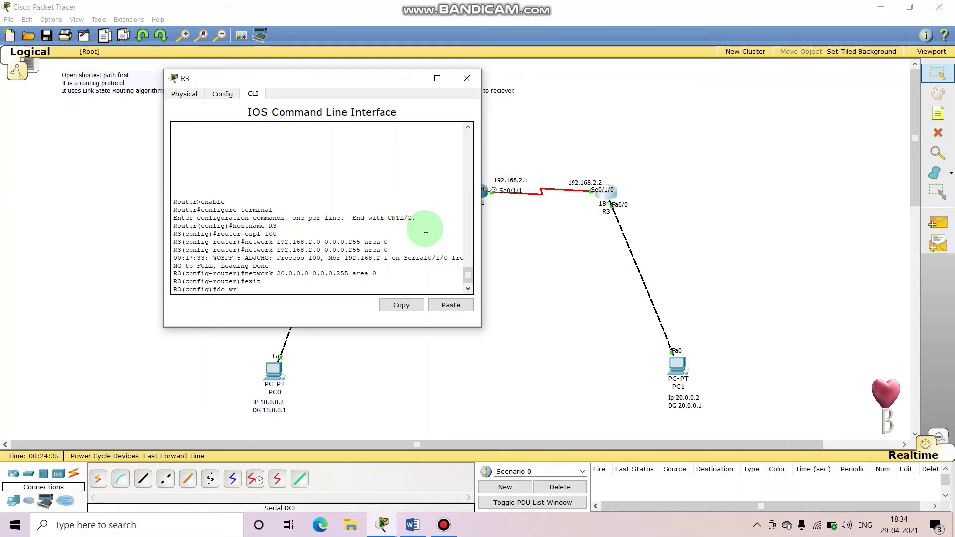
key("Return")
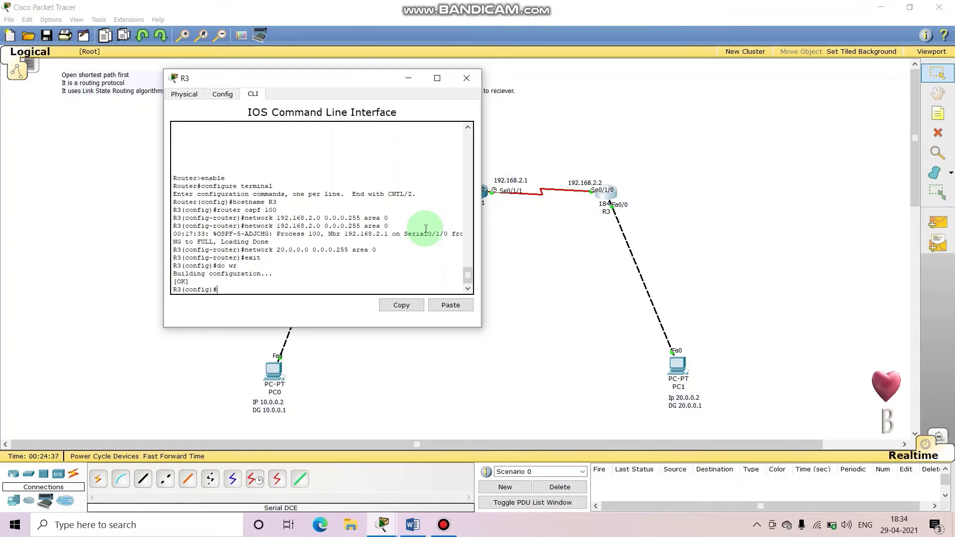
type("exi")
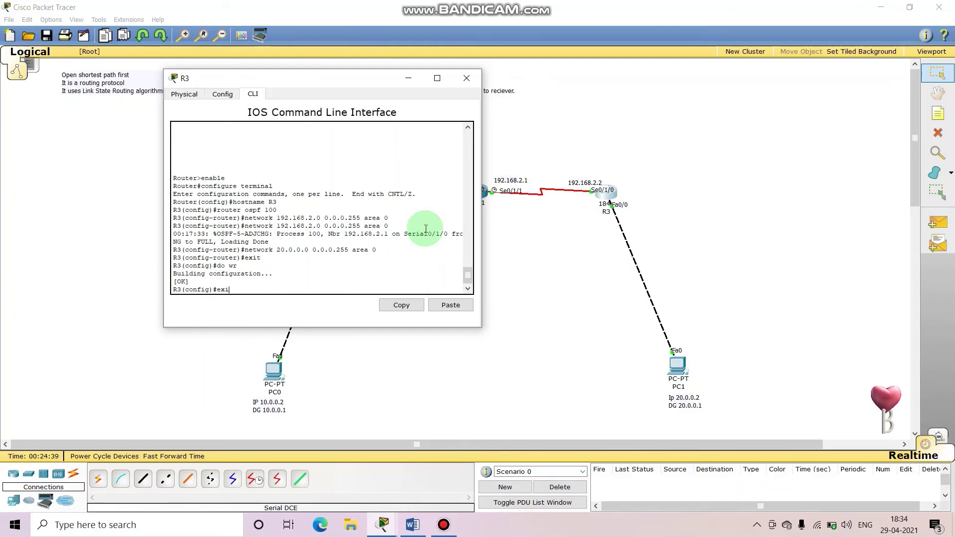
type("t")
key("Return")
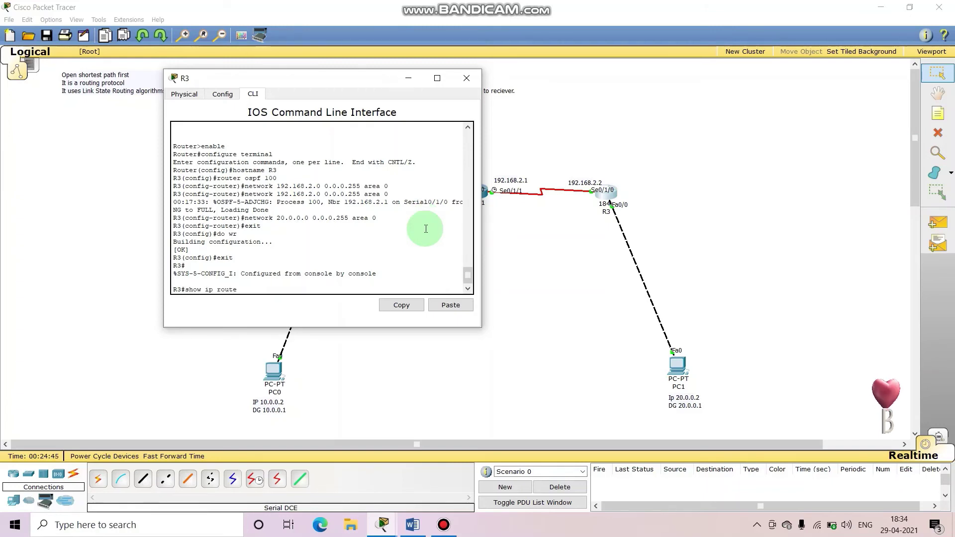
Step: Display R3's routing table and routing protocol details with show ip route and show ip protocols
type("show ip route")
key("Return")
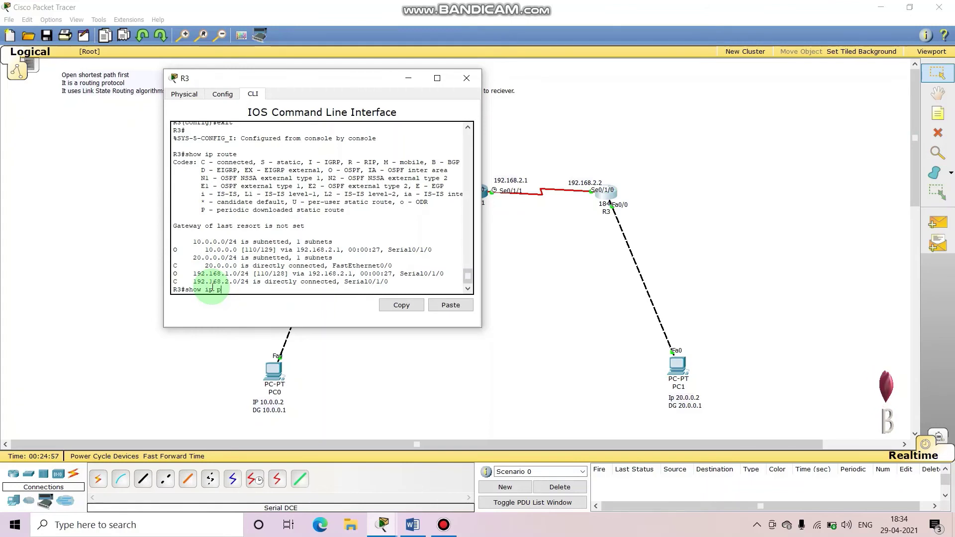
key("Tab")
key("Return")
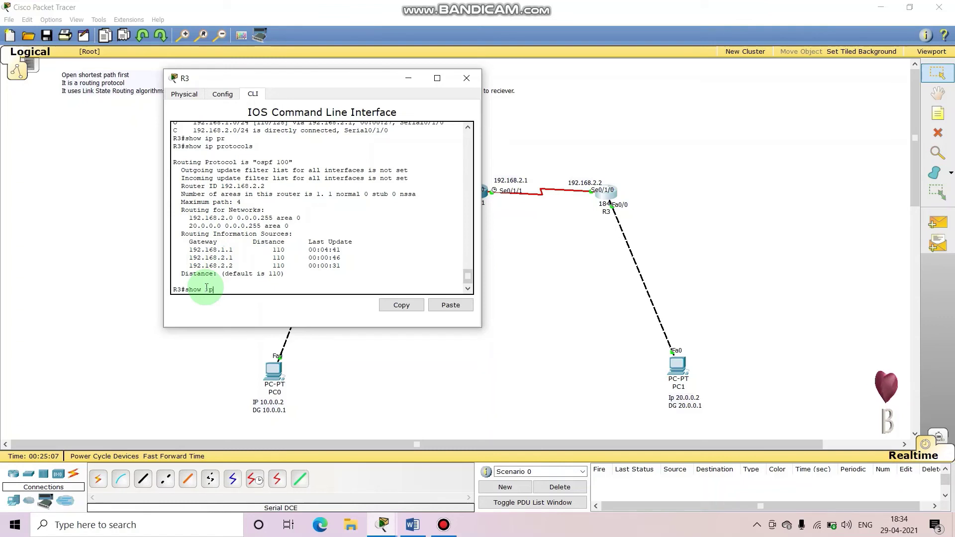
Step: Display R3's OSPF neighbors with show ip ospf neighbor, compare them with the topology, and close R3's window
type("s")
key("Tab")
type("n")
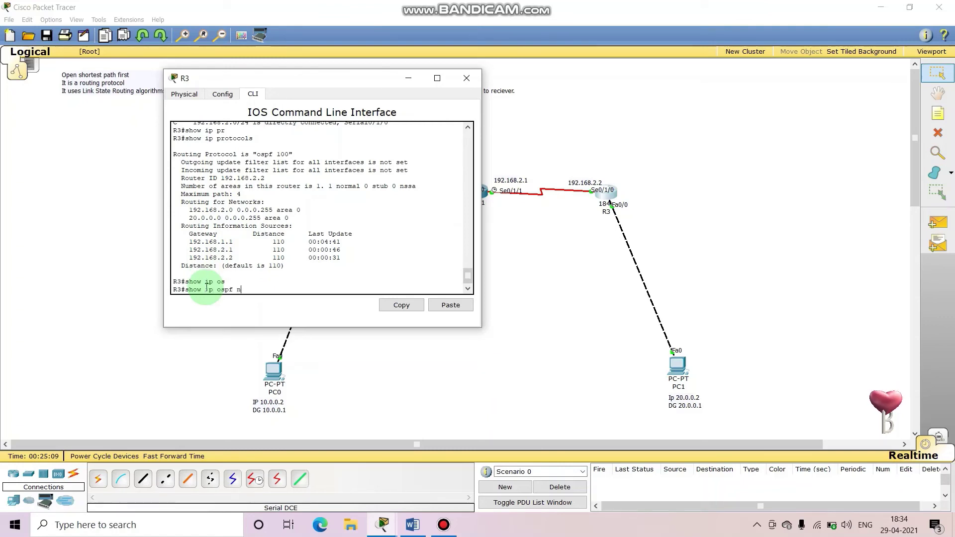
type("e")
key("Tab")
key("Return")
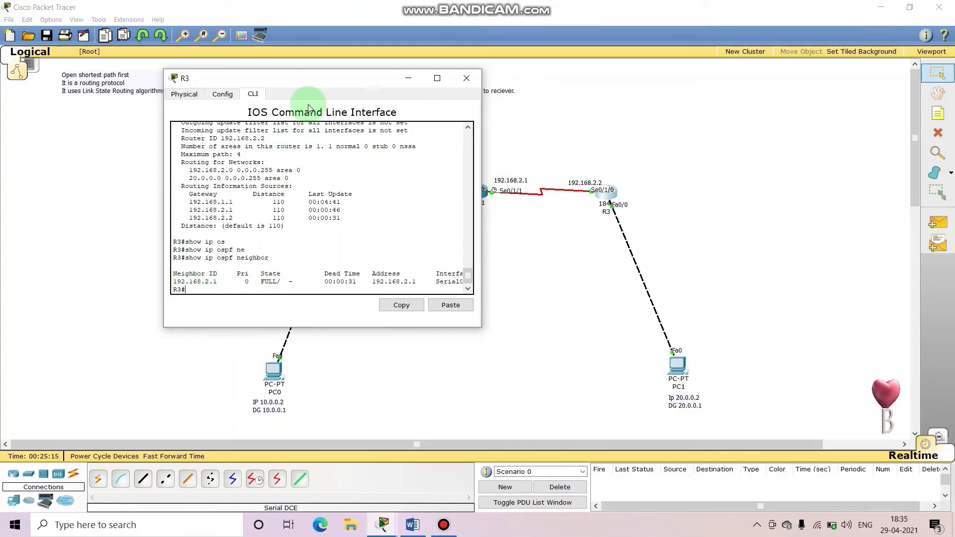
left_click_drag(306, 80, 243, 75)
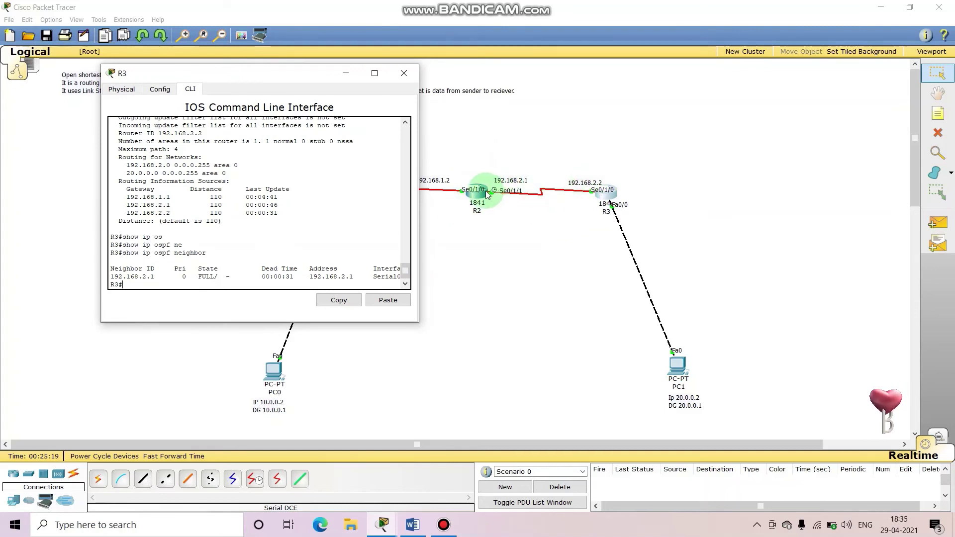
left_click(404, 73)
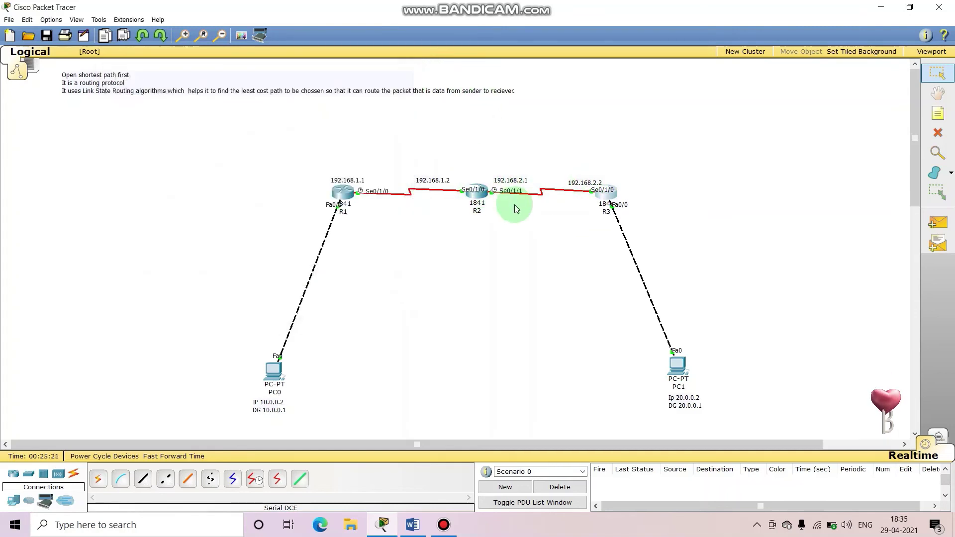
Step: Open R2's command line and exit global configuration mode to privileged mode
left_click(474, 195)
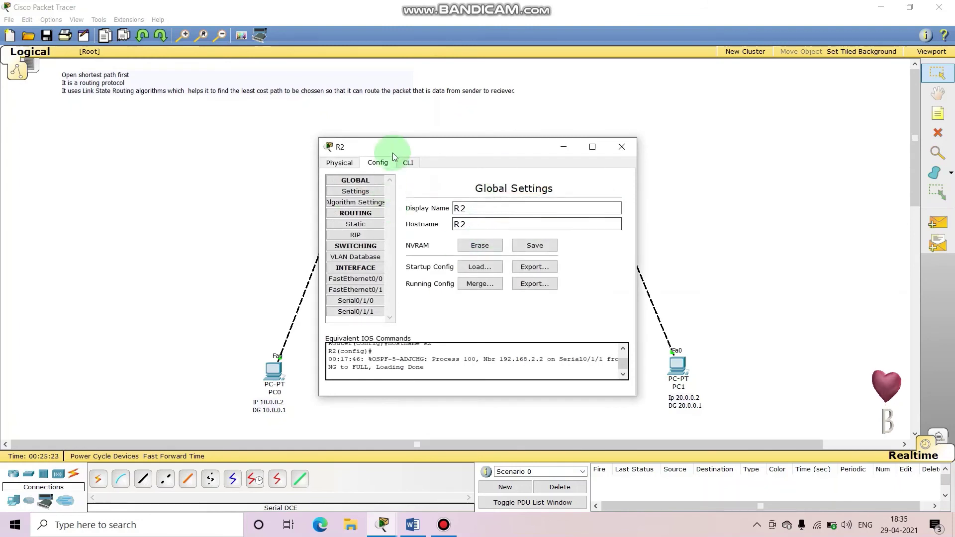
left_click(411, 163)
key("Up")
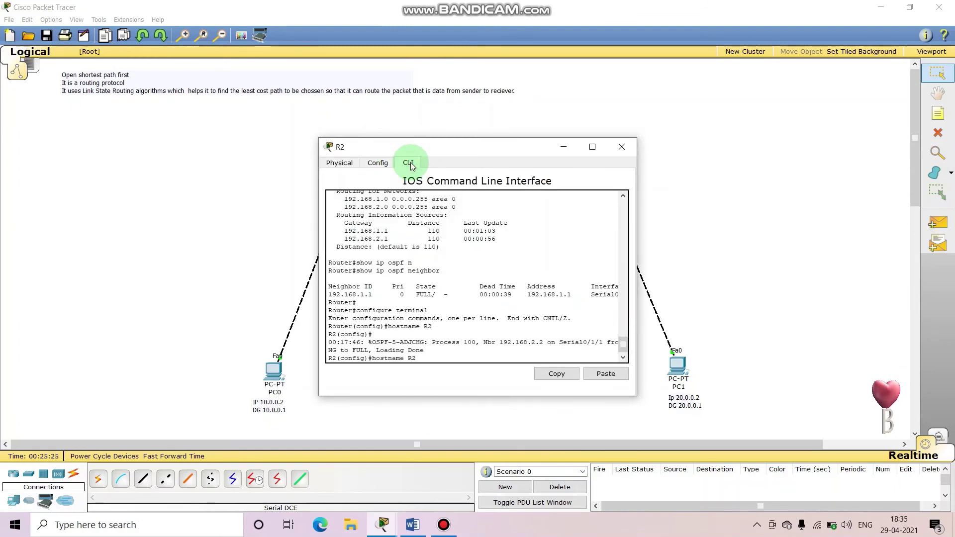
key("Down")
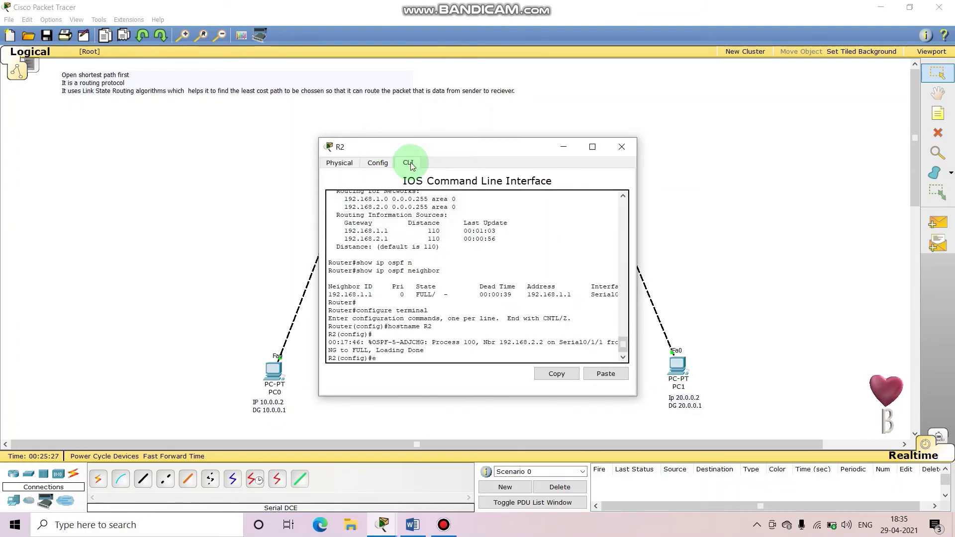
type("exit")
key("Return")
key("Return")
Step: Display R2's OSPF neighbors with show ip ospf neighbor and move its window aside to compare them with the topology
type("show ip ospf neighbor")
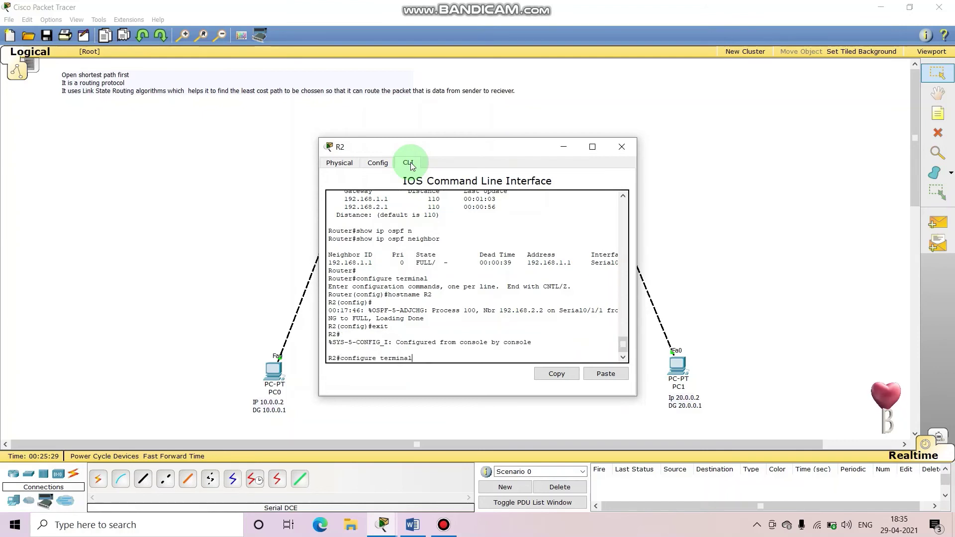
key("Return")
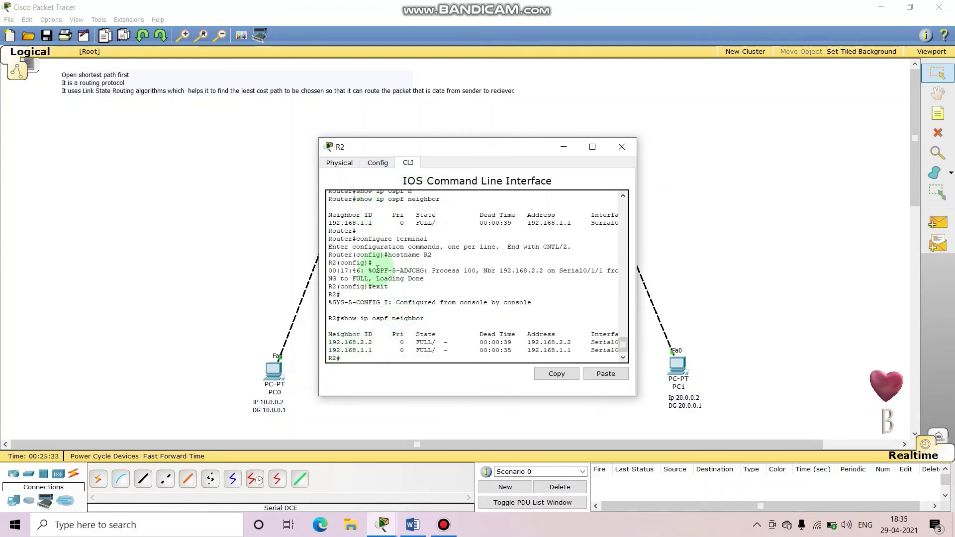
left_click_drag(473, 146, 639, 169)
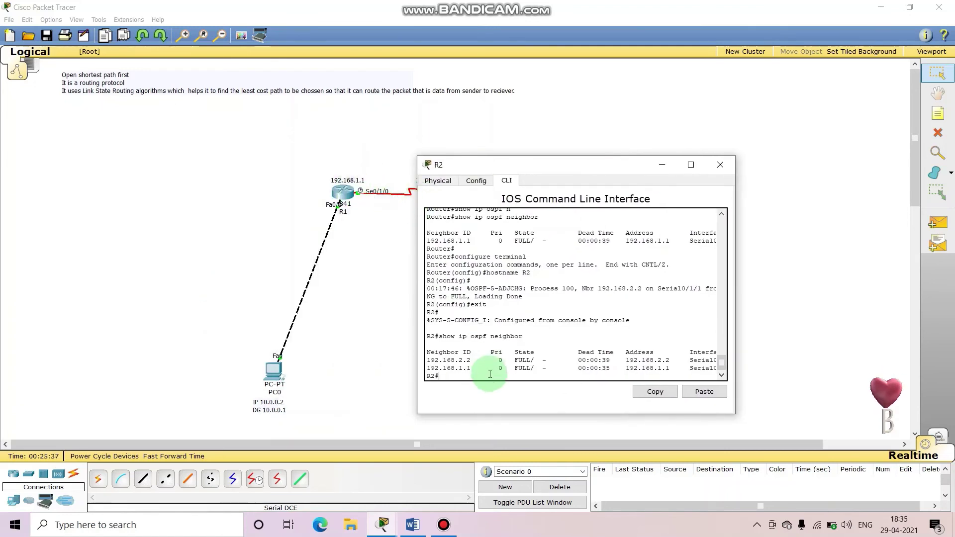
Step: Display R2's routing protocol details with show ip protocols, and close R2's window
key("Up")
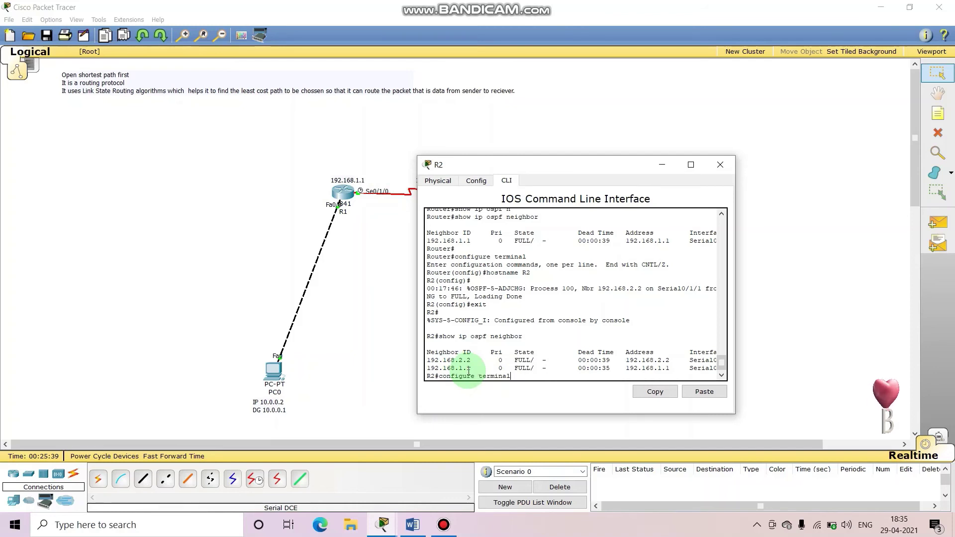
key("Up")
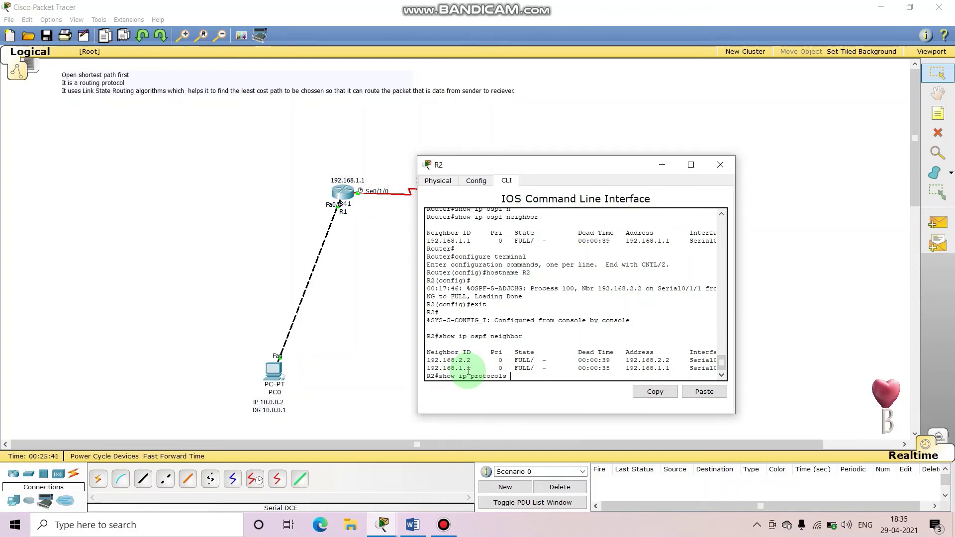
key("Return")
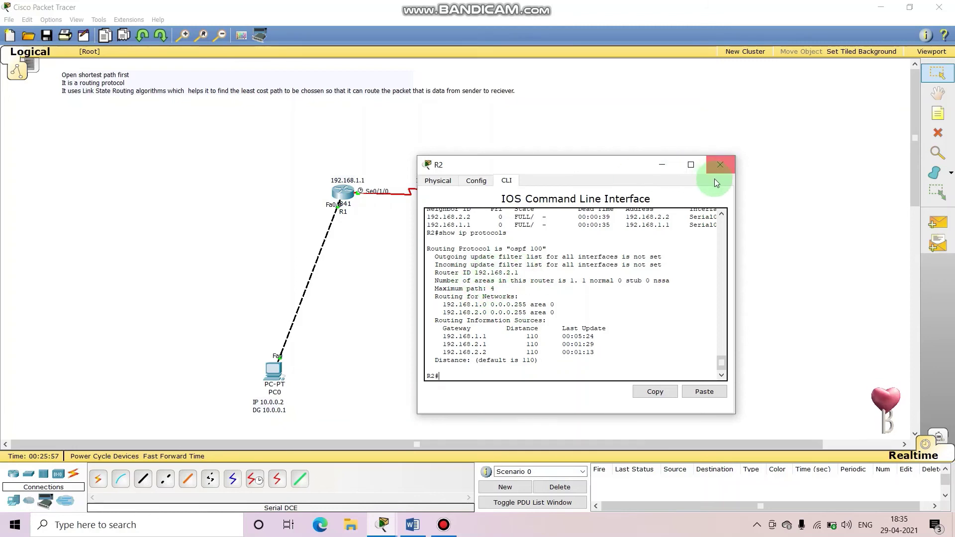
left_click(721, 165)
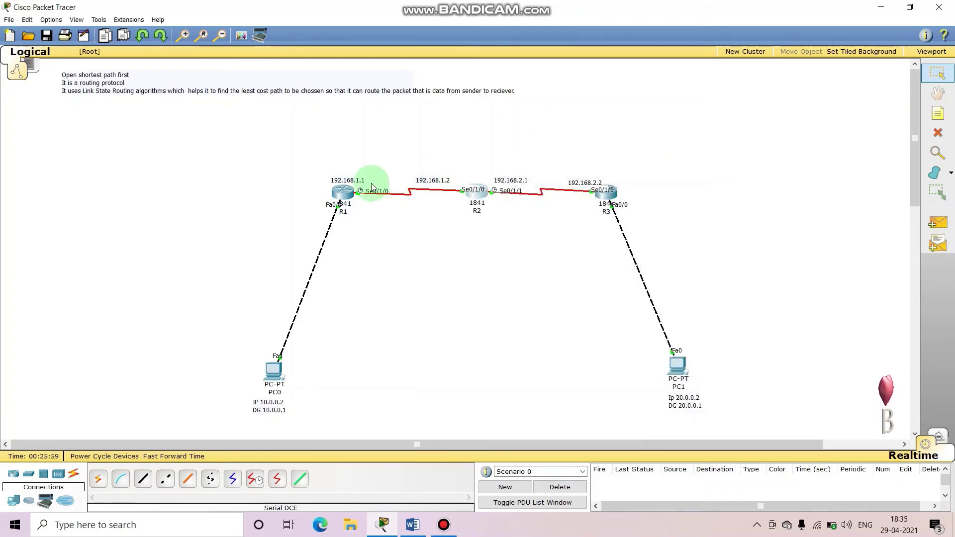
Step: Reopen R2's command line, display its routing table with show ip route, and close the window
left_click(350, 192)
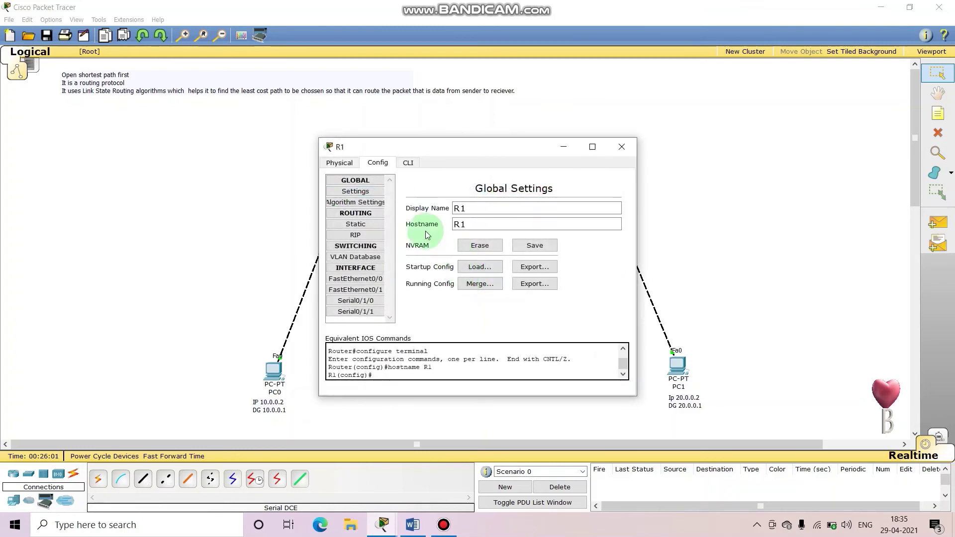
left_click(627, 142)
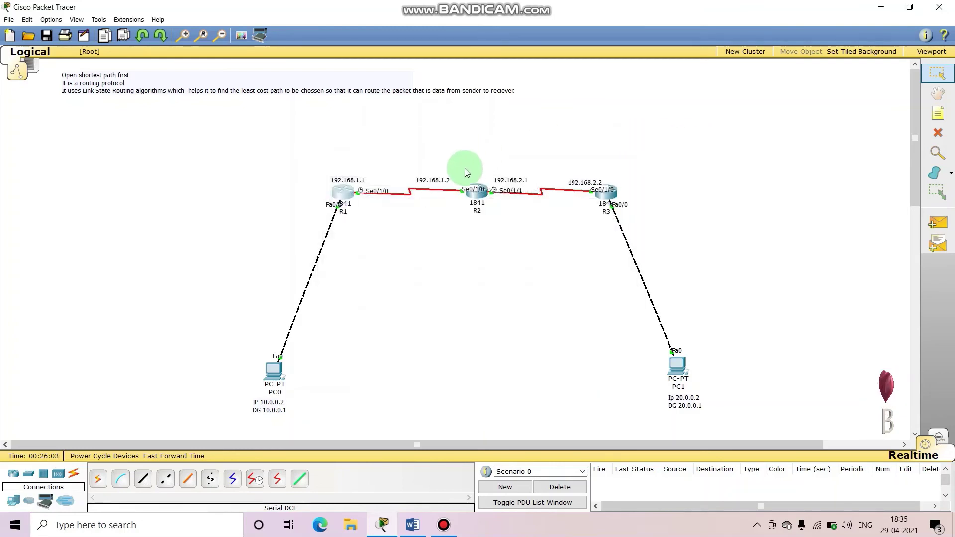
left_click(481, 190)
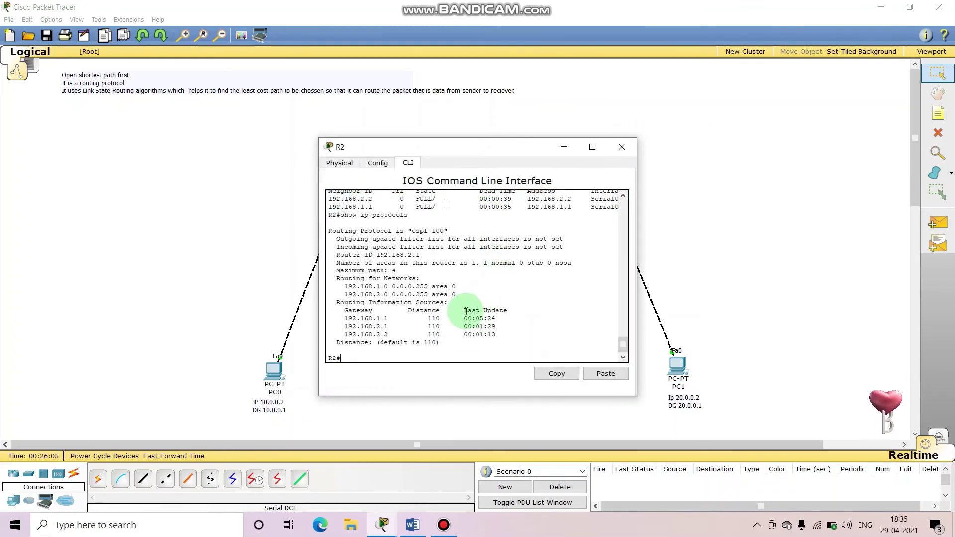
key("Up")
key("Up")
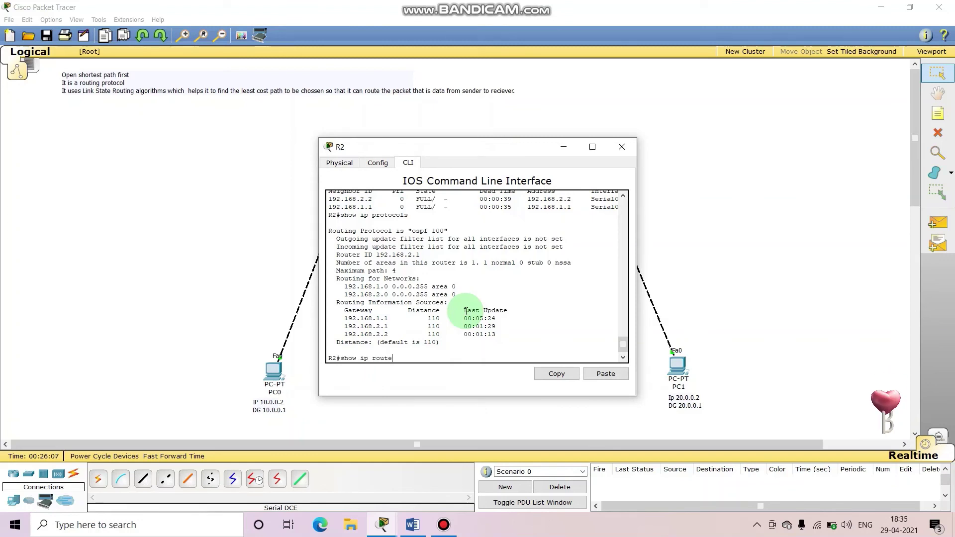
key("Return")
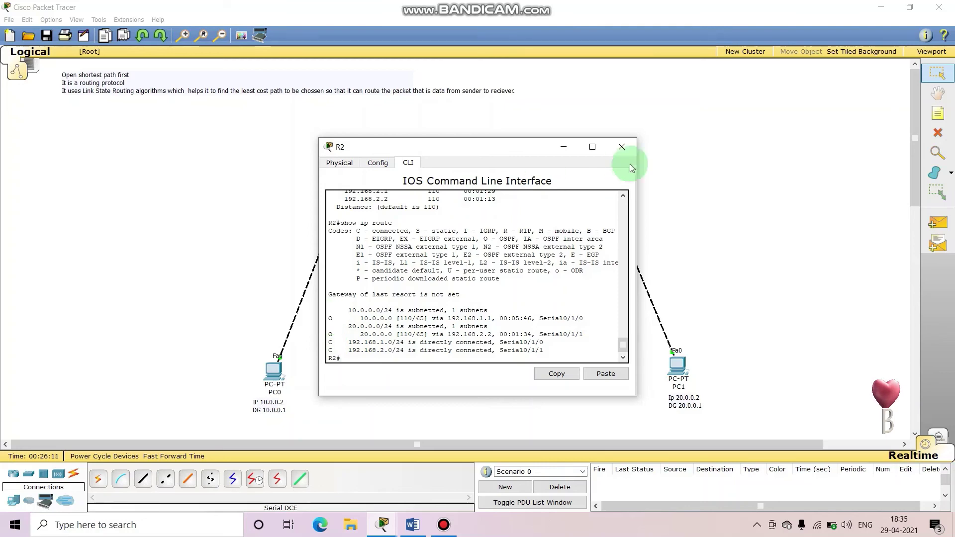
left_click(622, 148)
Step: Open R1's command line and exit global configuration mode to privileged mode
left_click(338, 193)
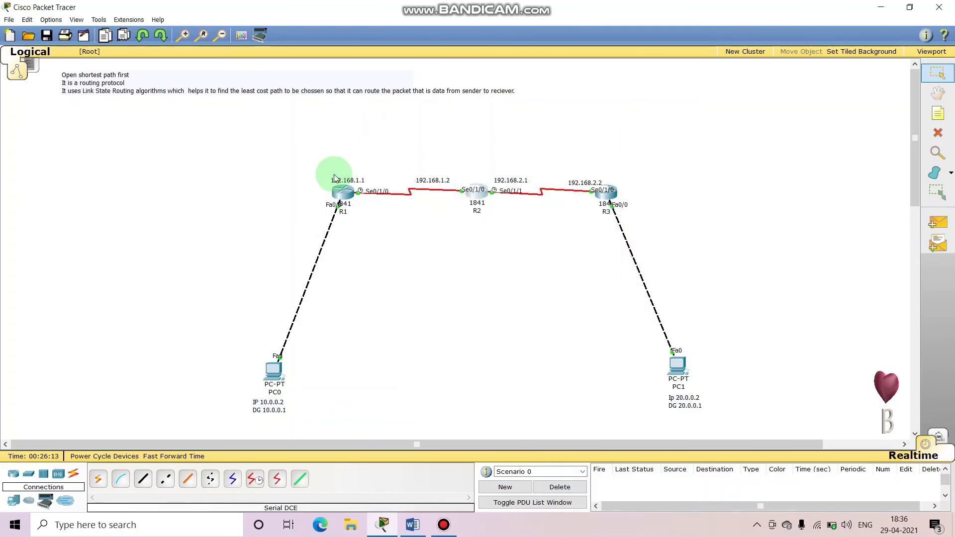
left_click(405, 164)
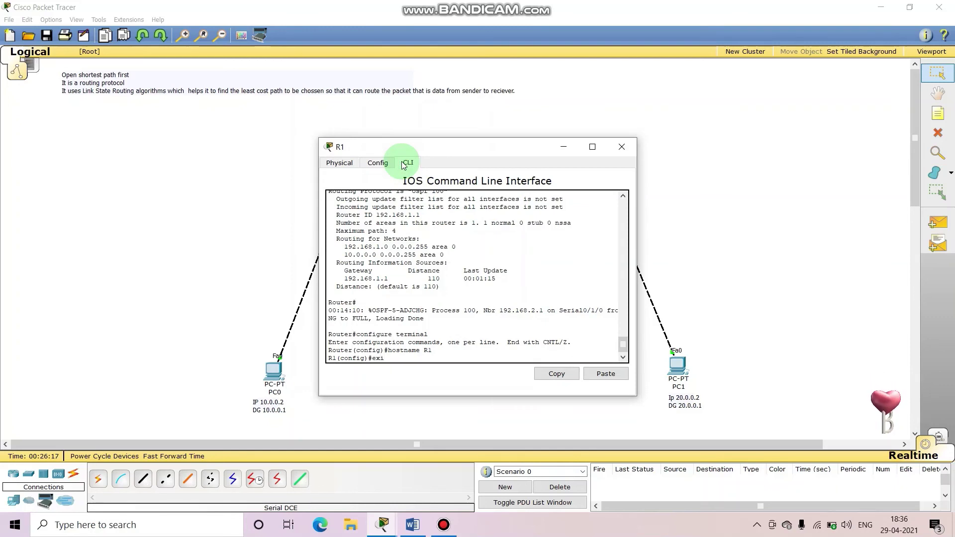
key("Return")
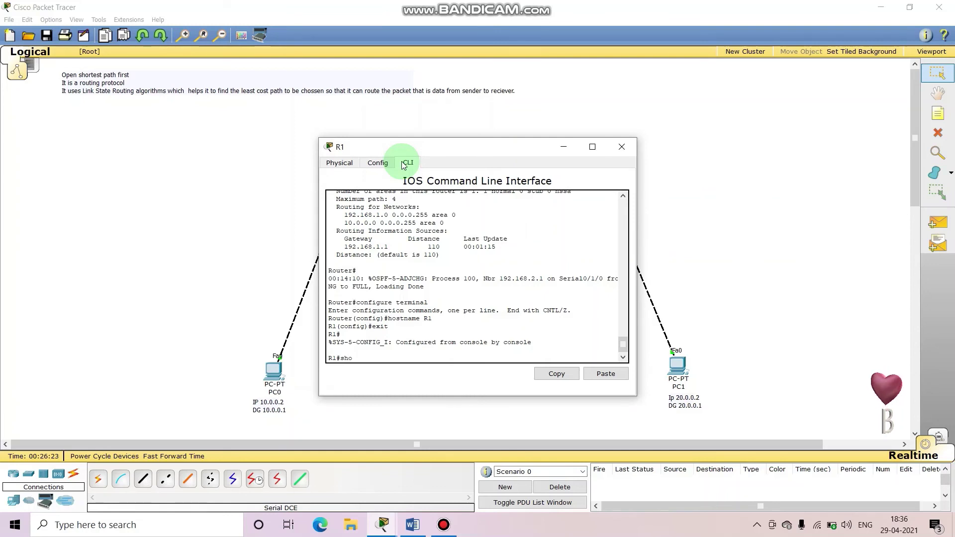
Step: Display R1's routing table and routing protocol details with show ip route and show ip protocols
key("Up")
key("Up")
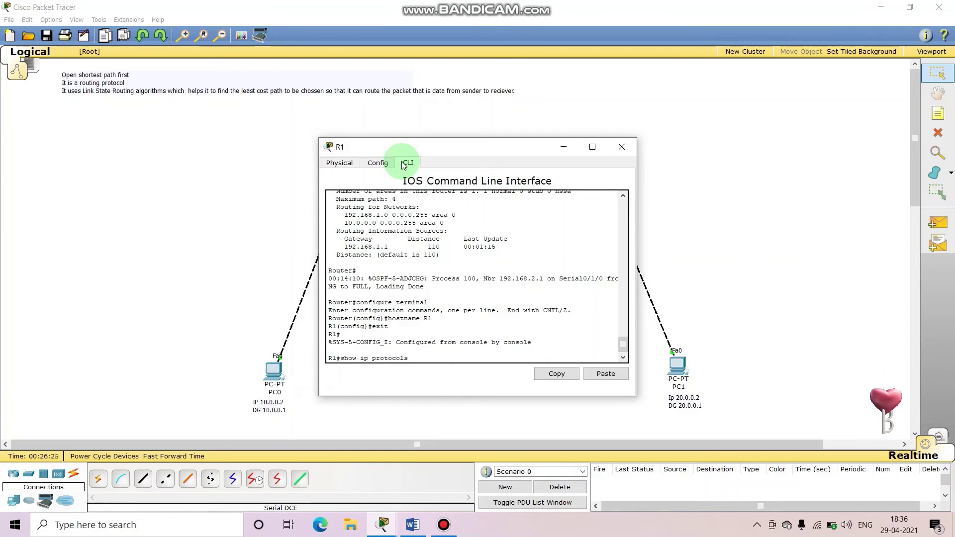
key("Return")
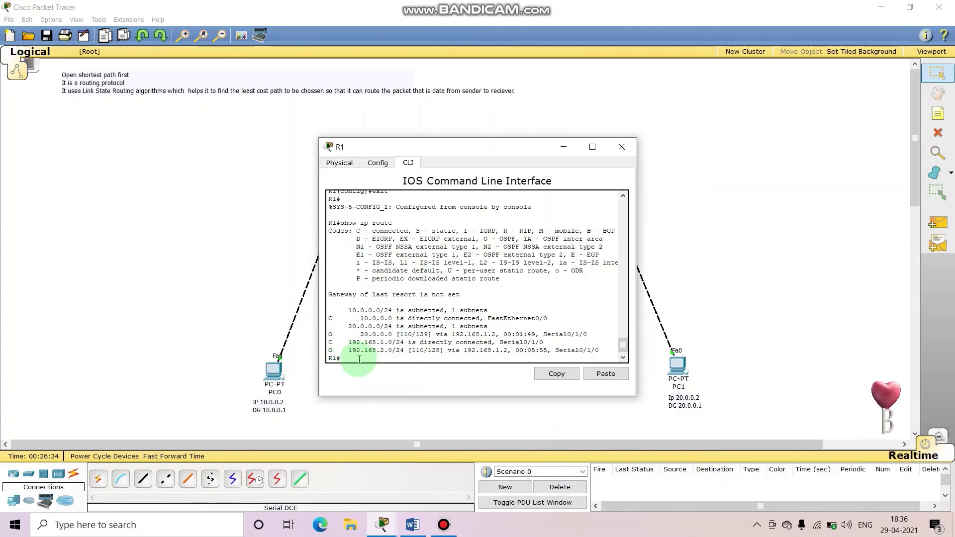
type("how ip protocols")
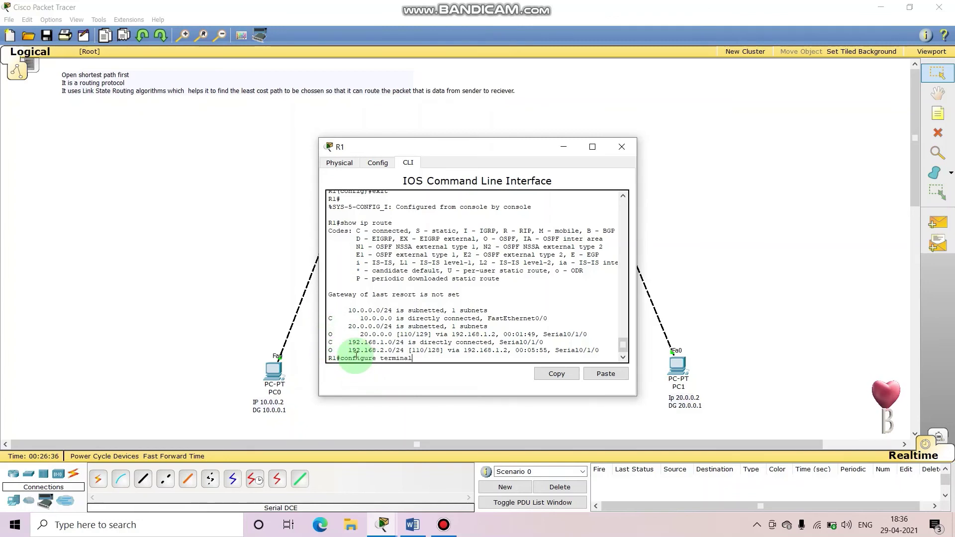
key("Return")
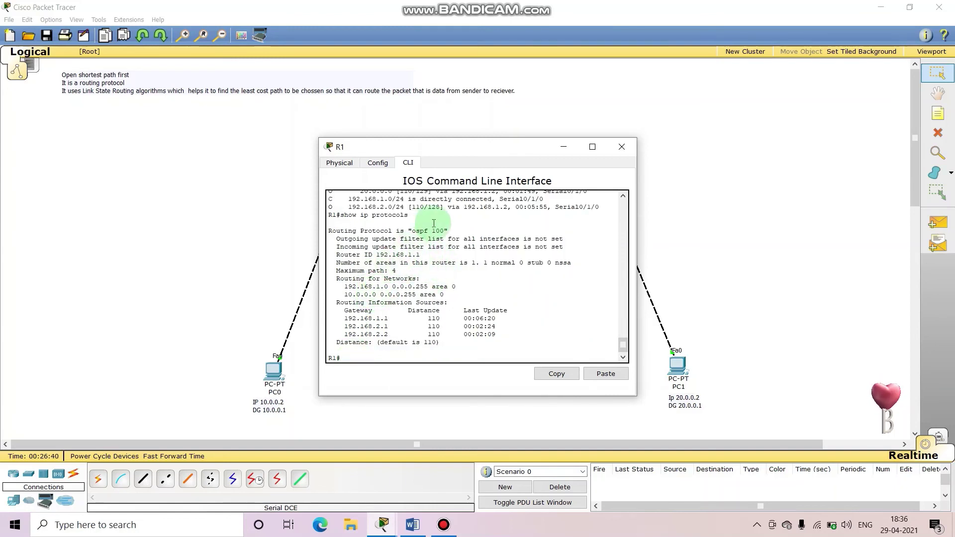
Step: Display R1's OSPF neighbors with show ip ospf neighbor, compare them with the topology, and close R1's window
key("Down")
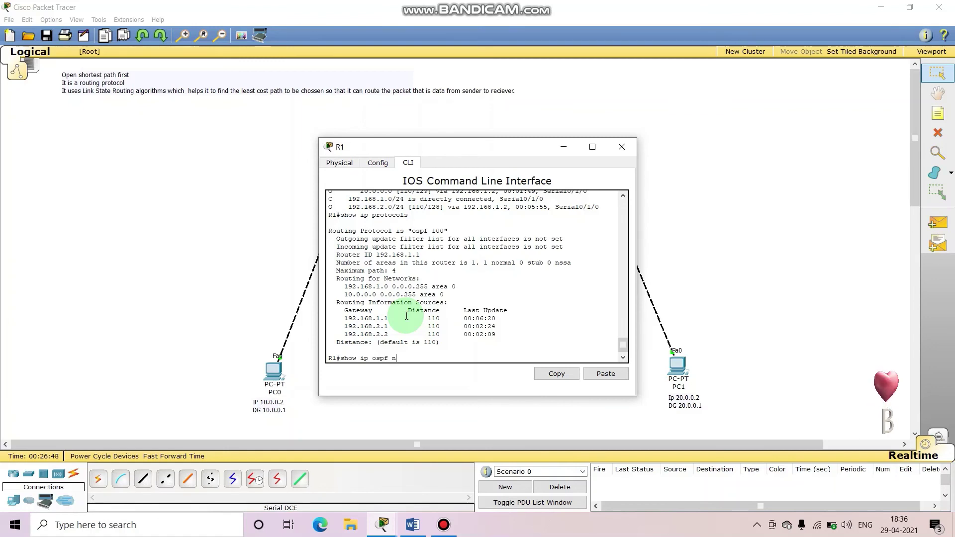
key("Tab")
key("Return")
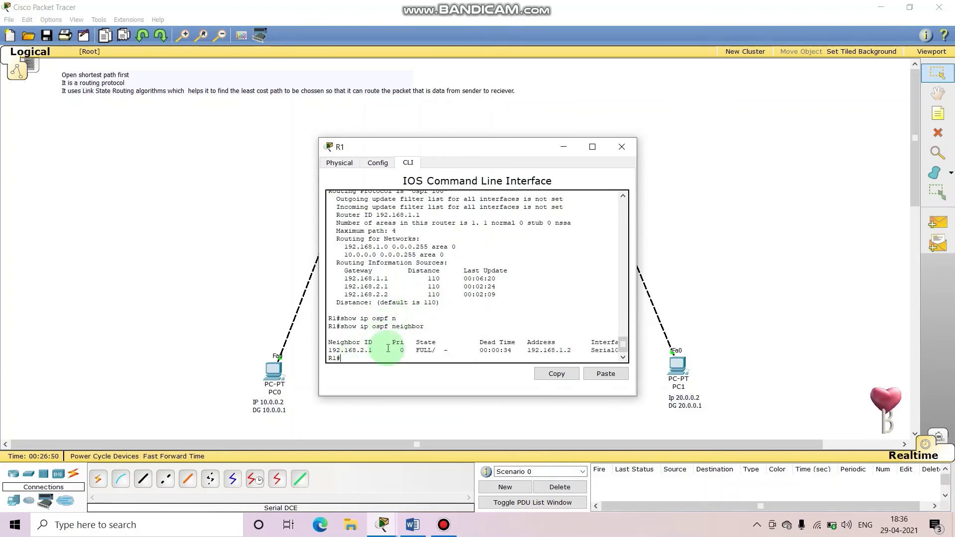
left_click_drag(422, 152, 152, 106)
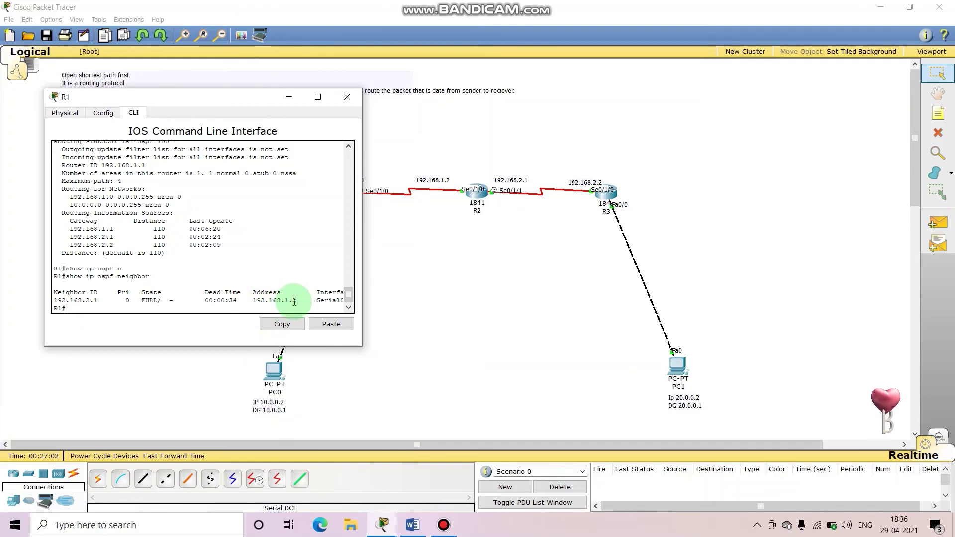
left_click(351, 99)
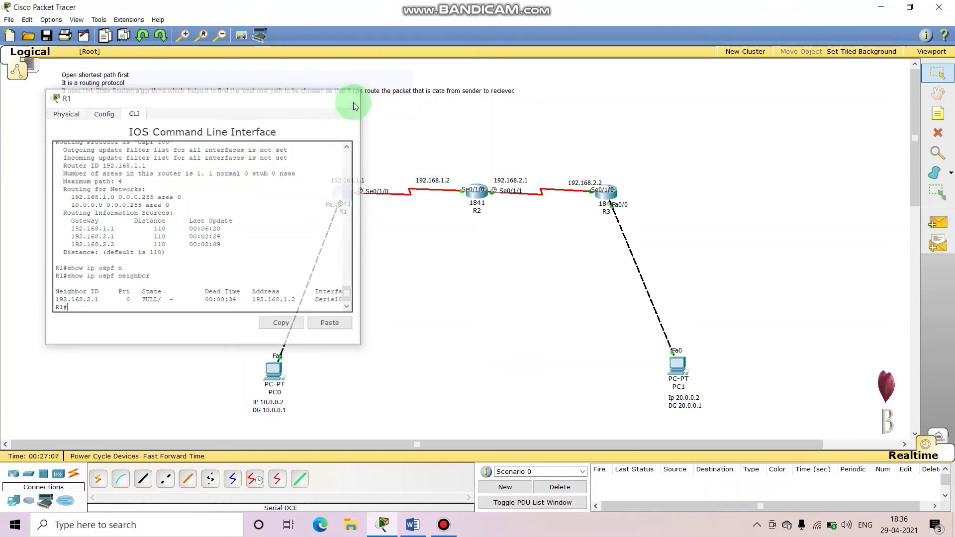
Step: Review the earlier show ip ospf neighbor output in R2's command line, and close R2's window
left_click(471, 197)
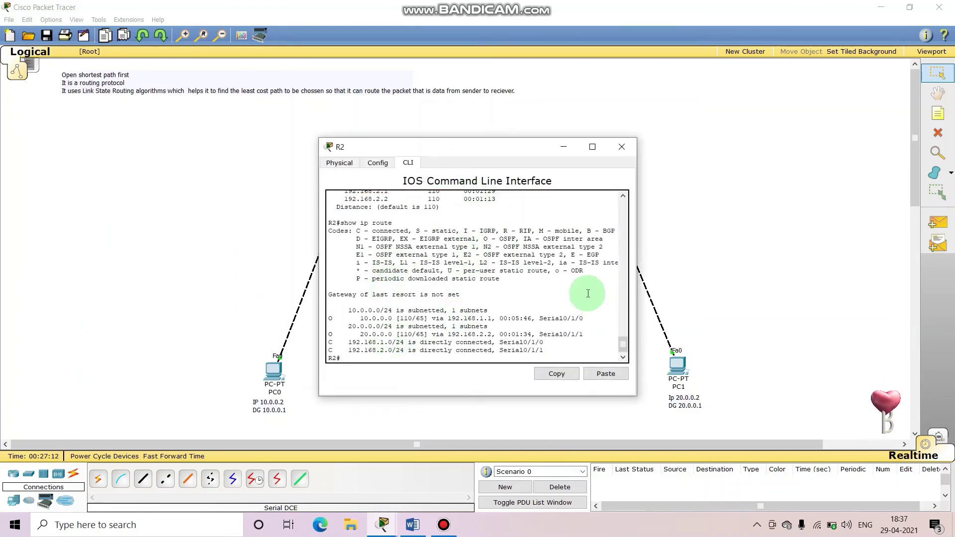
left_click_drag(622, 345, 623, 324)
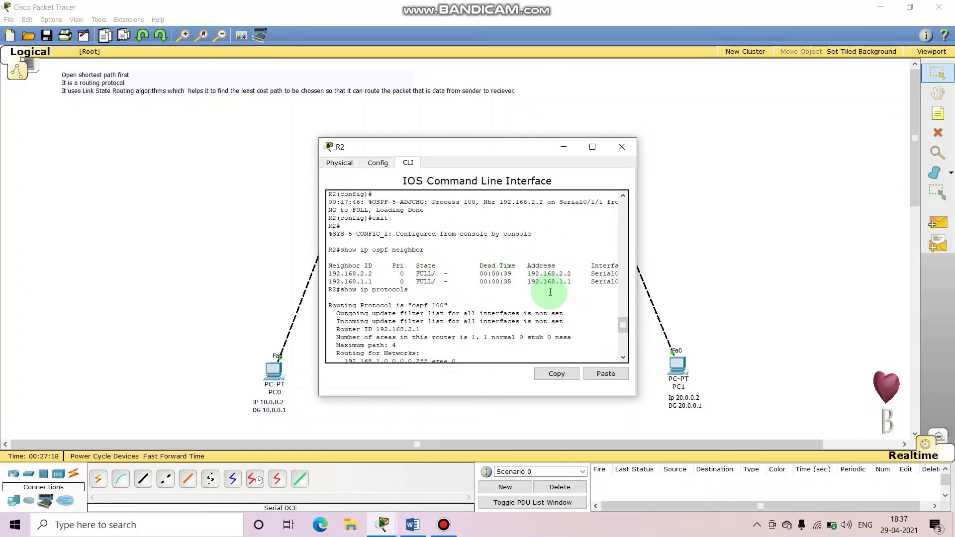
left_click(620, 147)
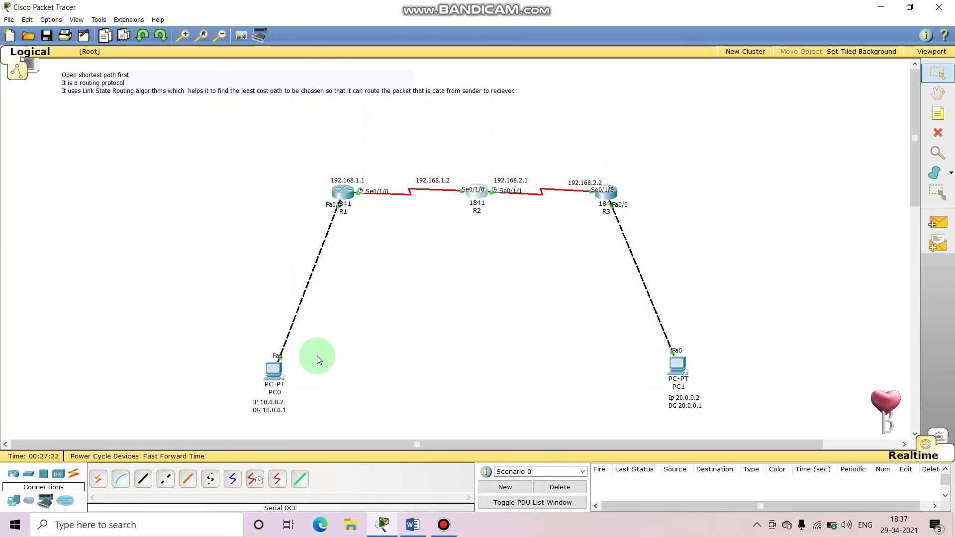
Step: Open PC0's Command Prompt and ping PC1 at 20.0.0.2
left_click(286, 374)
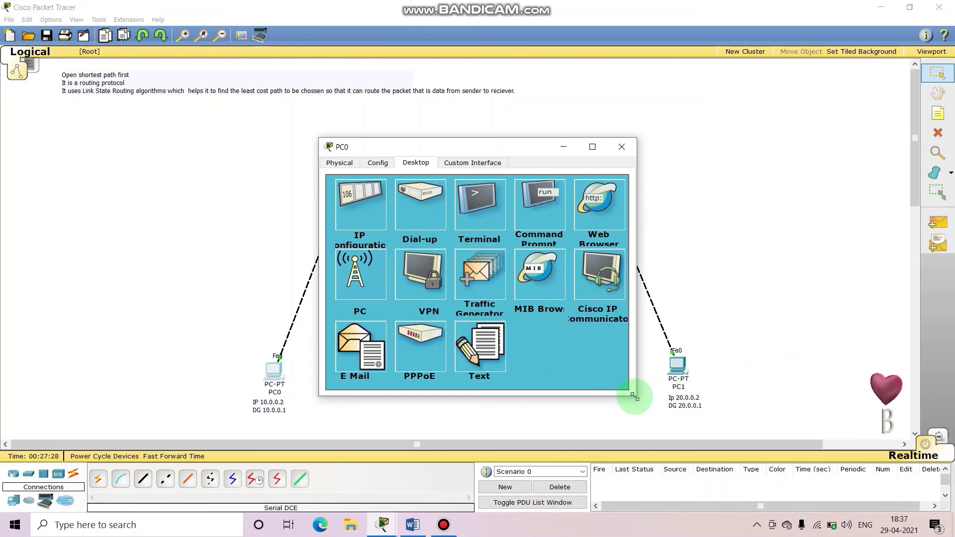
left_click_drag(635, 398, 698, 433)
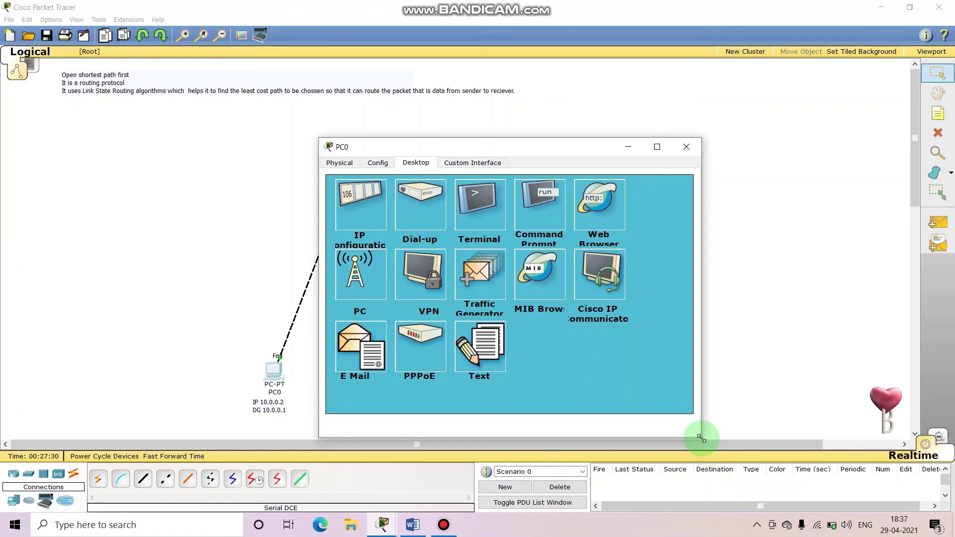
left_click(526, 221)
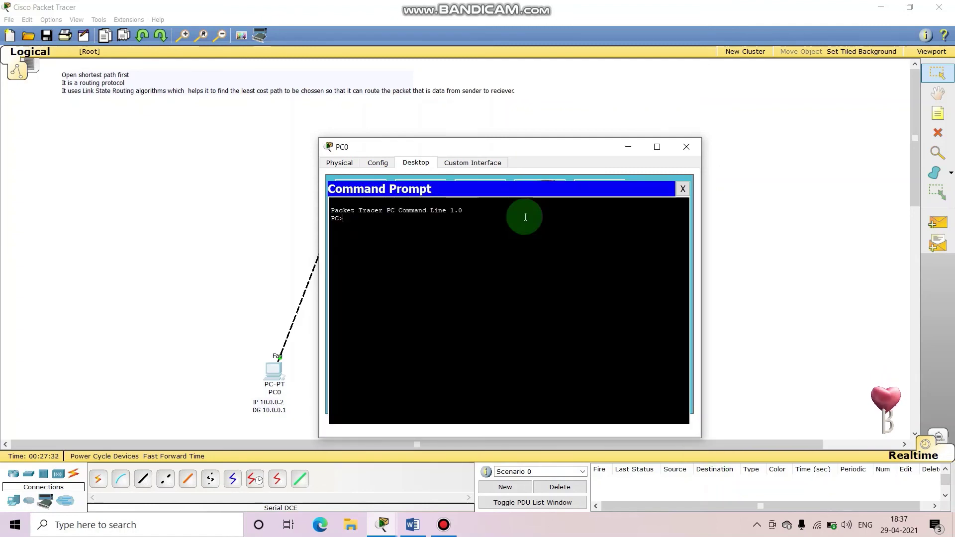
type("pin")
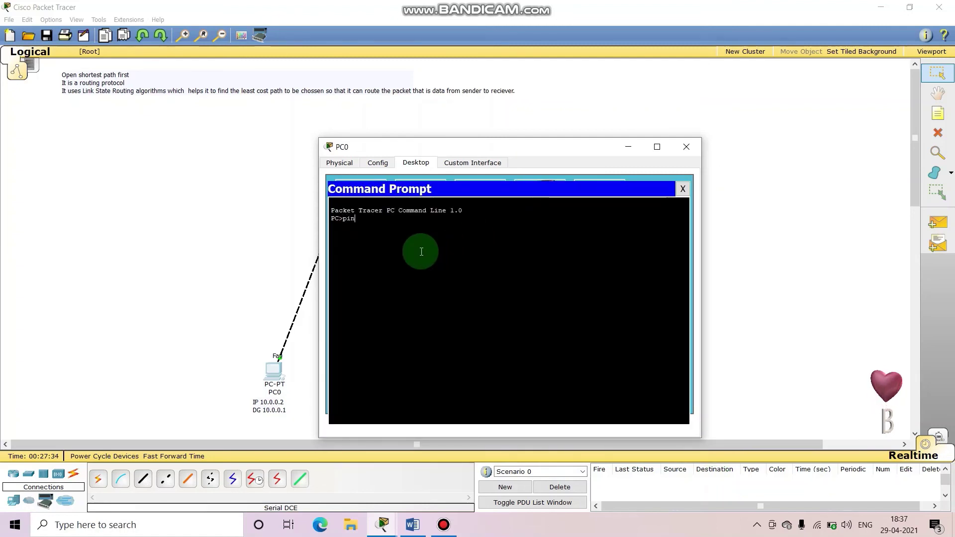
type("g 20")
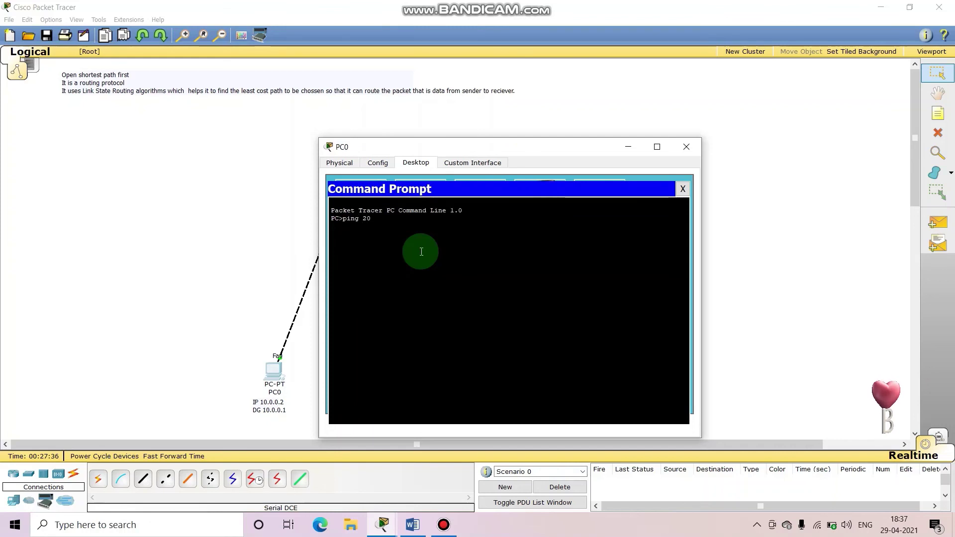
type(".0.0.2")
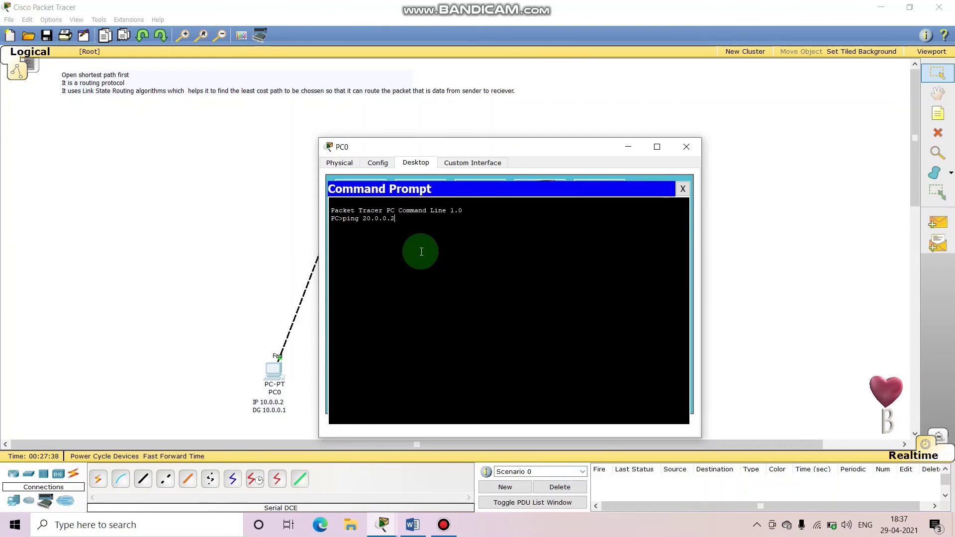
left_click_drag(484, 147, 320, 102)
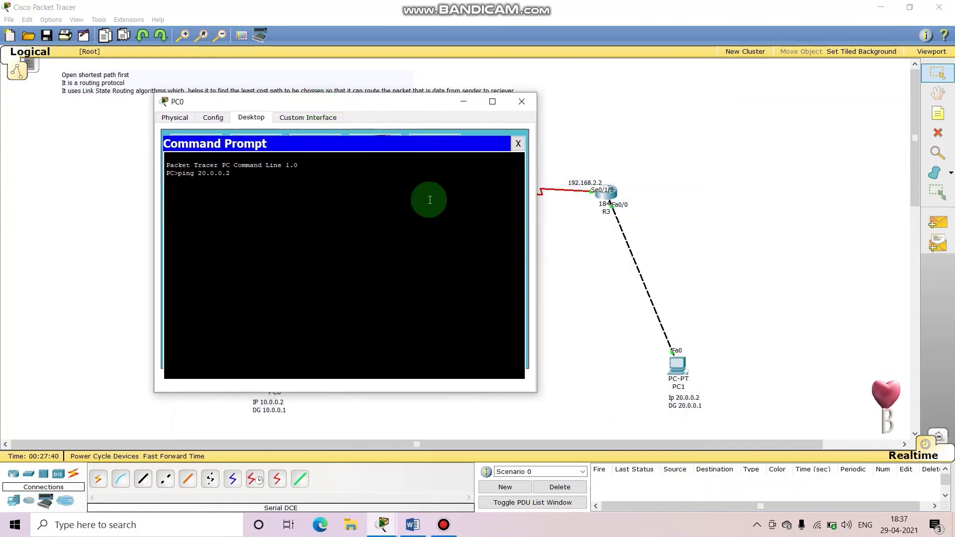
key("Return")
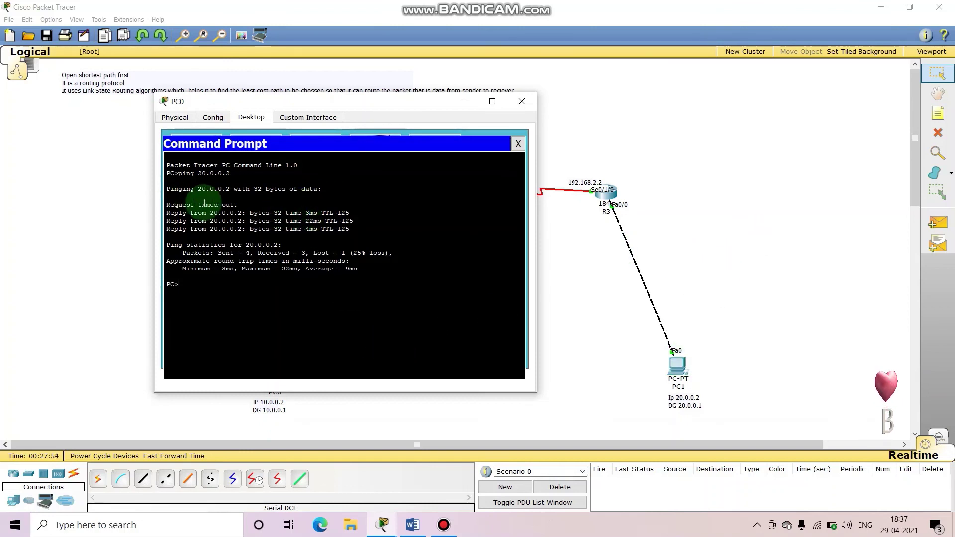
Step: Check the first ping's replies, repeat the ping to 20.0.0.2 from PC0, and close PC0's window
left_click_drag(167, 205, 242, 203)
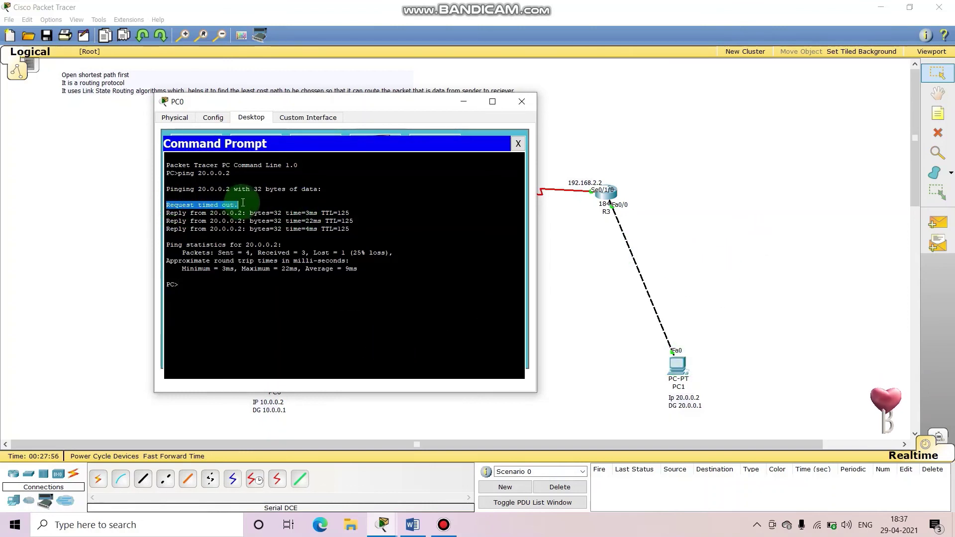
left_click(207, 294)
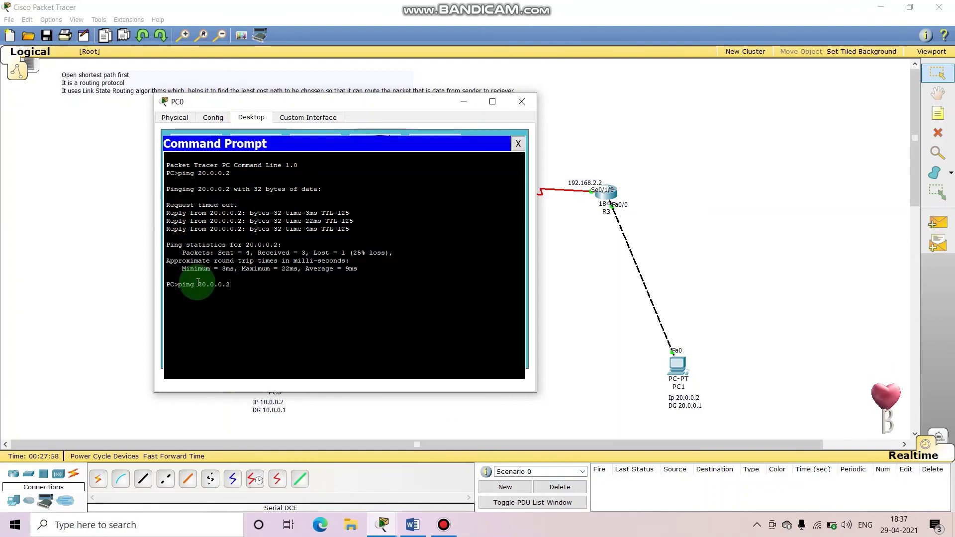
key("Return")
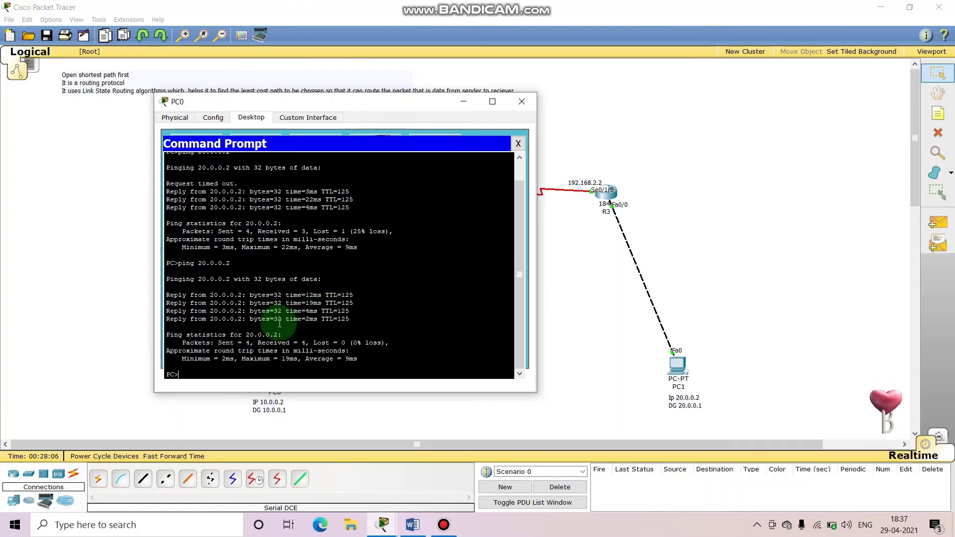
left_click(526, 106)
Step: Ping PC0 at 10.0.0.2 from PC1's Command Prompt, and close PC1's window
left_click(679, 366)
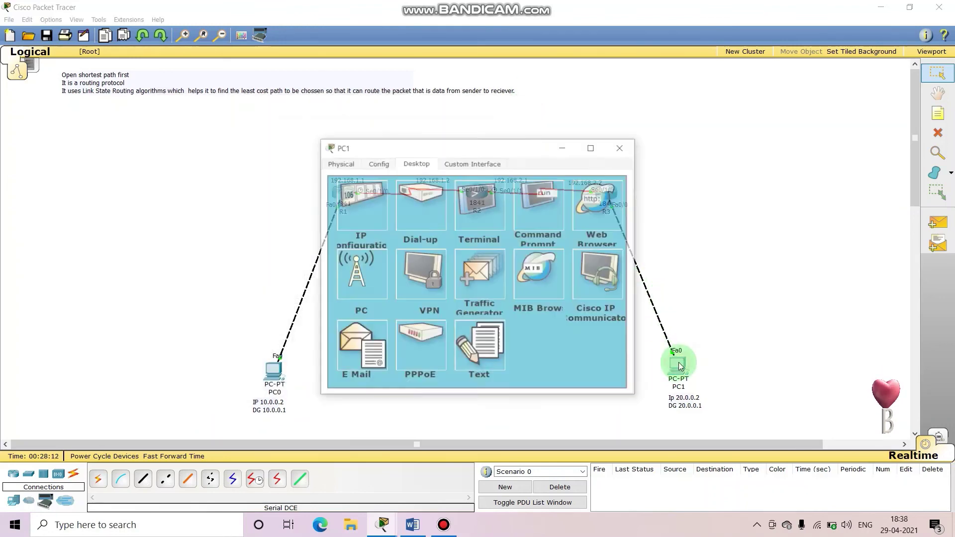
left_click(545, 202)
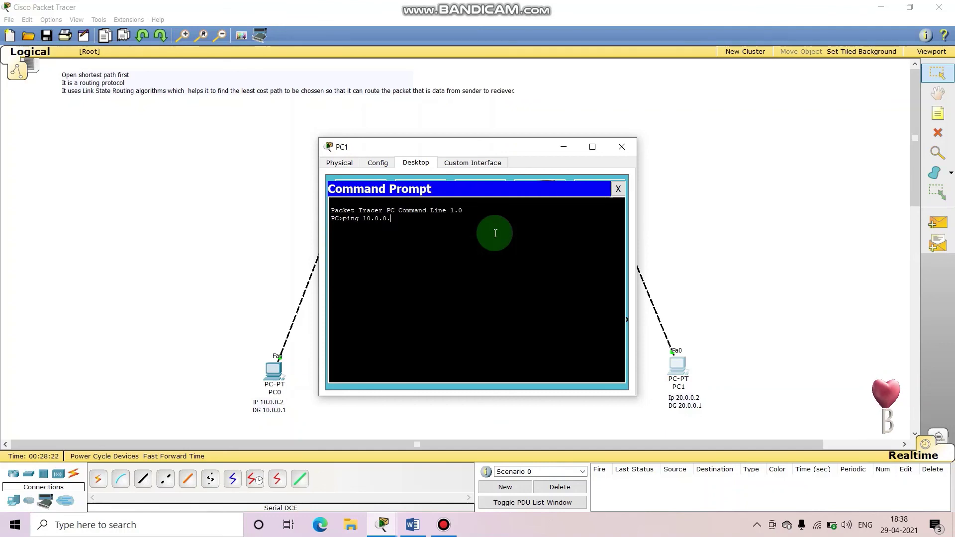
key("Return")
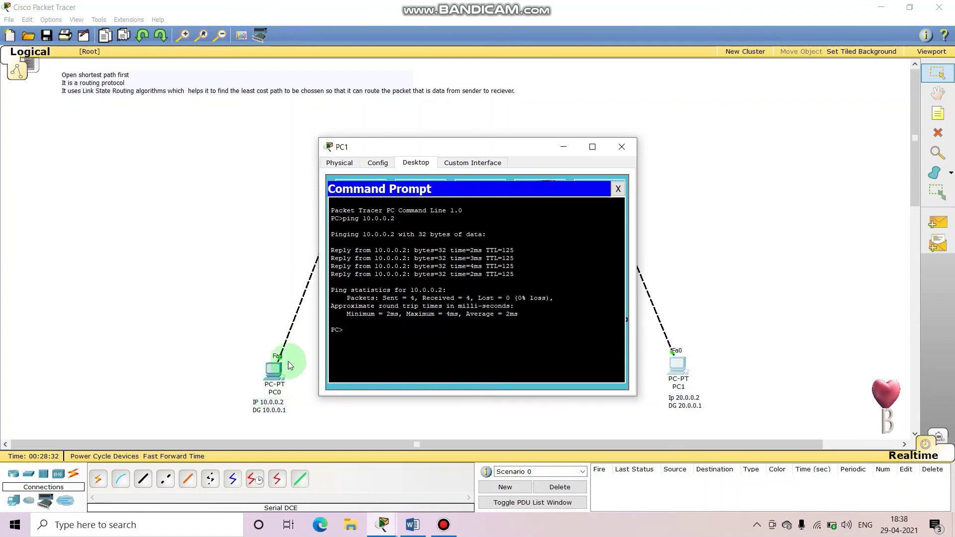
left_click(623, 145)
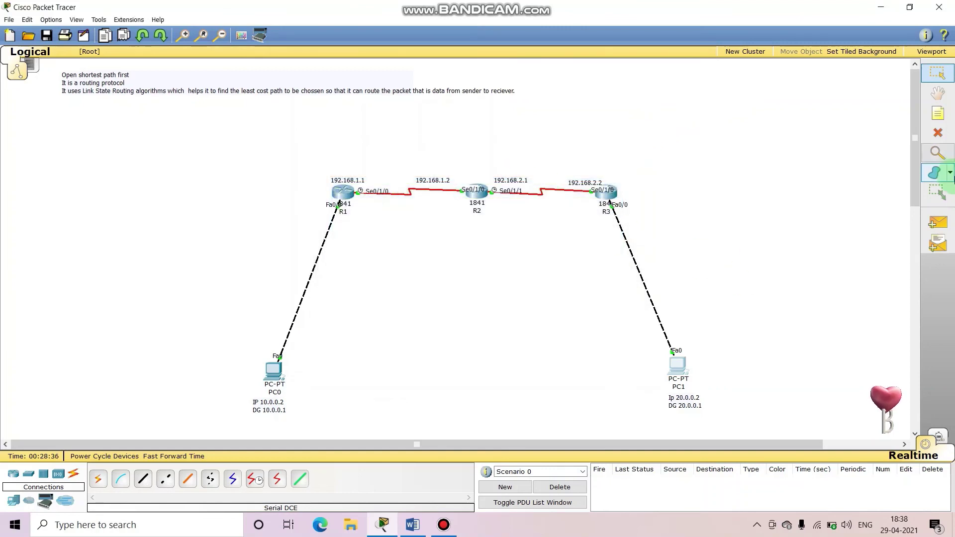
Step: Send a simple PDU from PC0 to PC1 to test the path between them
left_click(929, 224)
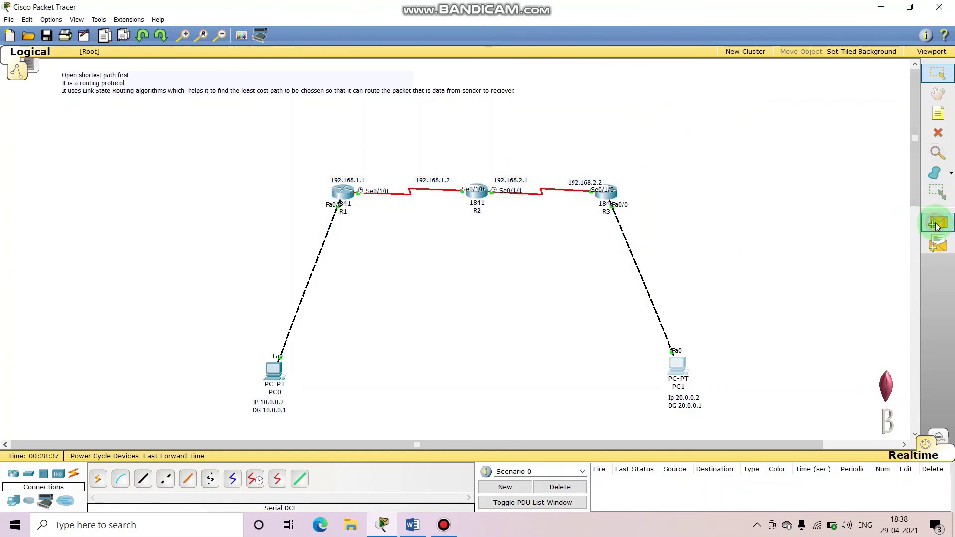
left_click(265, 364)
left_click(675, 363)
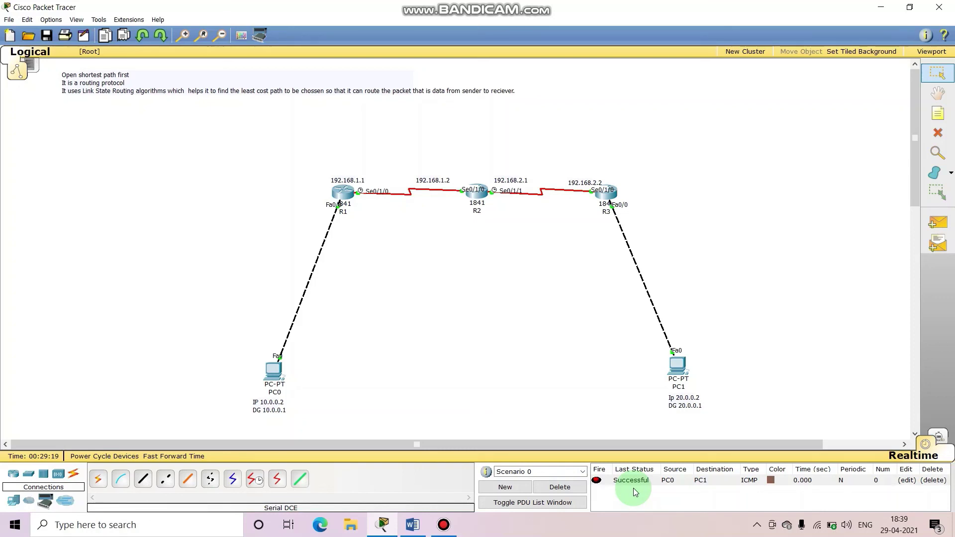
left_click(443, 525)
left_click(330, 206)
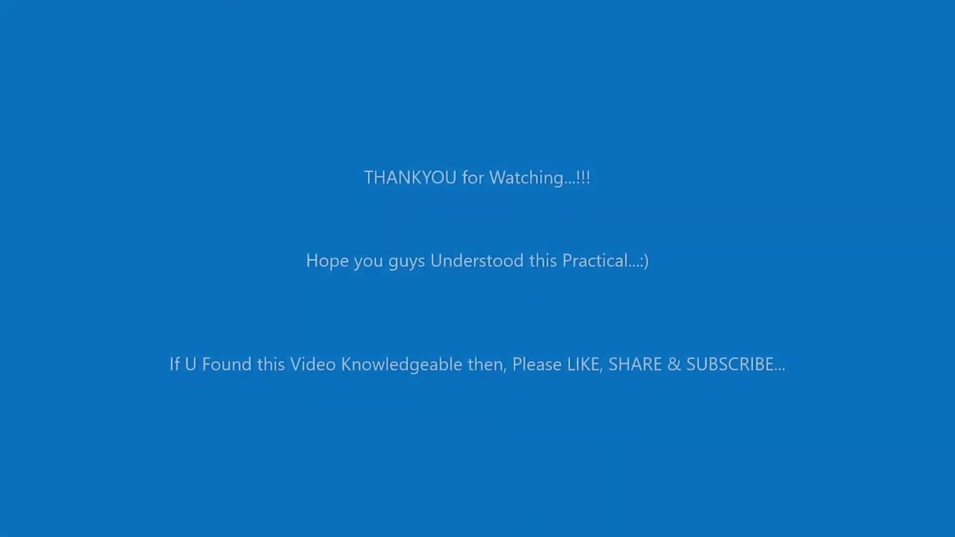